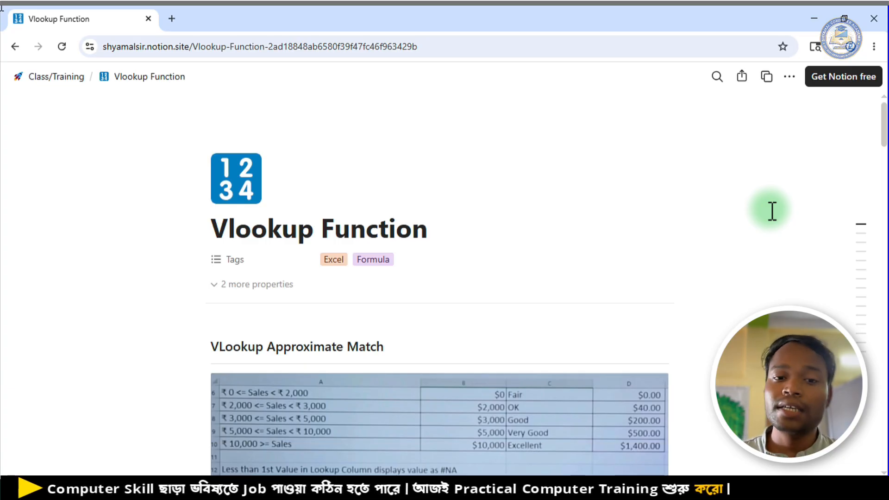
- Read the VLOOKUP notes on definition, syntax, argument explanation and the basic roll, name and marks example
scroll(771, 210, "down", 10)
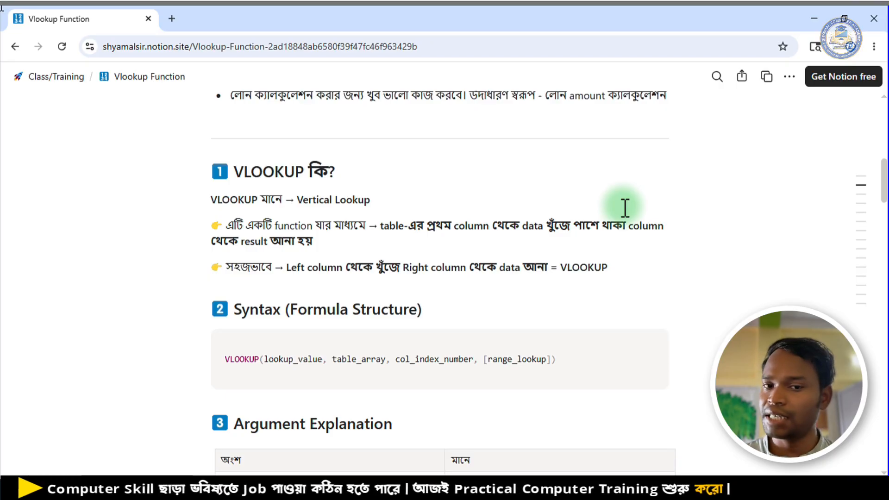
scroll(626, 208, "down", 1)
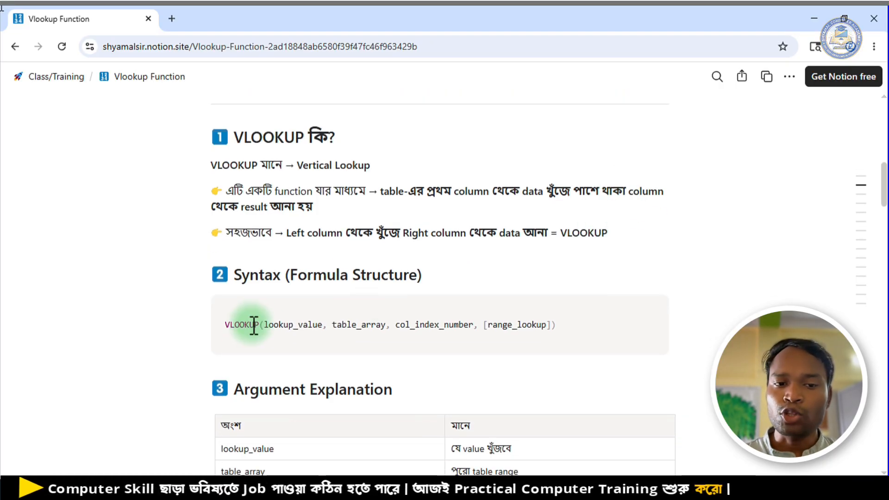
left_click_drag(264, 325, 322, 327)
scroll(322, 327, "down", 3)
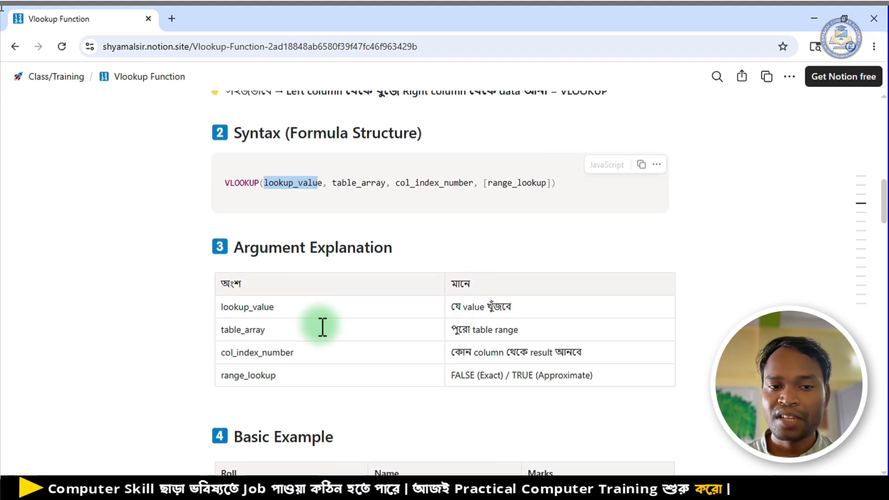
left_click(241, 309)
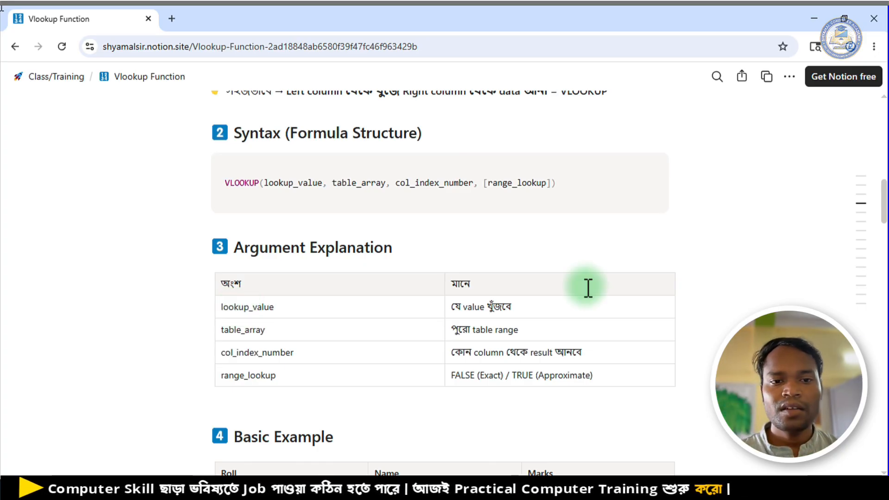
scroll(588, 288, "down", 3)
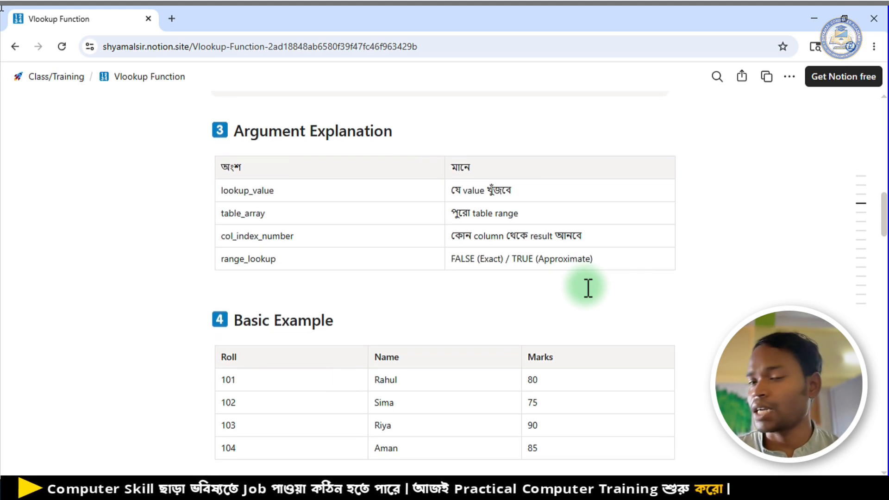
scroll(589, 288, "down", 3)
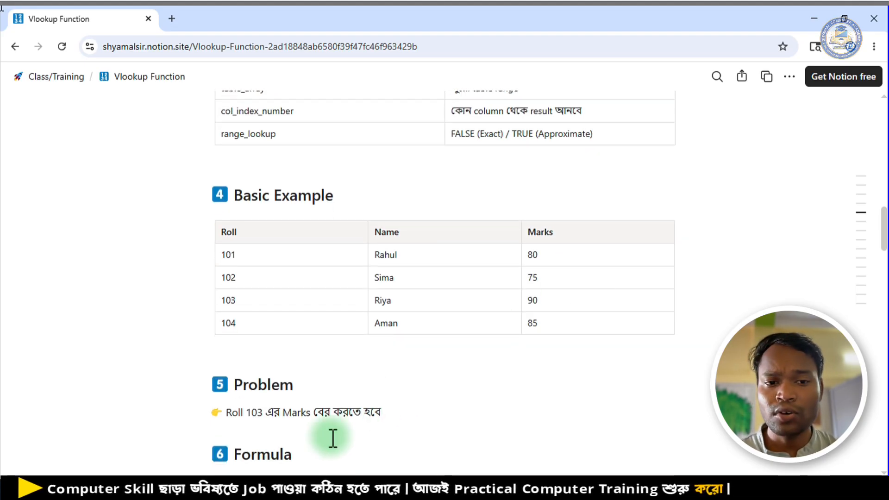
scroll(444, 346, "down", 1)
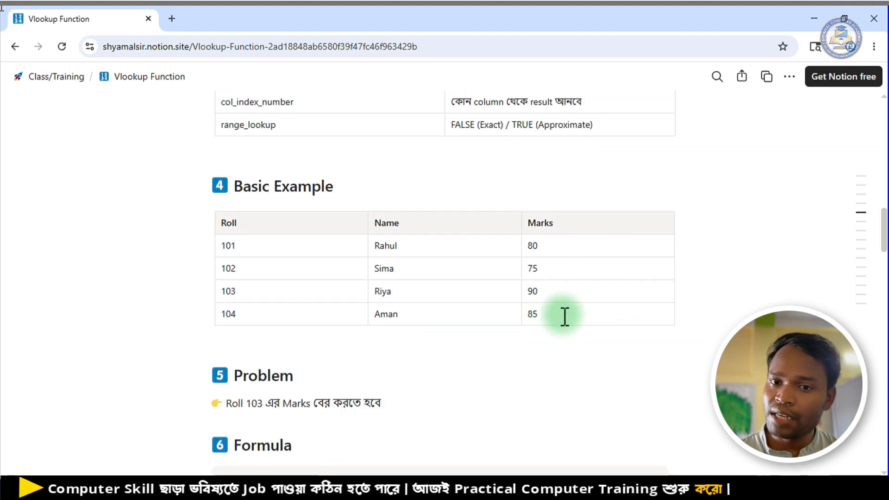
left_click_drag(565, 317, 242, 226)
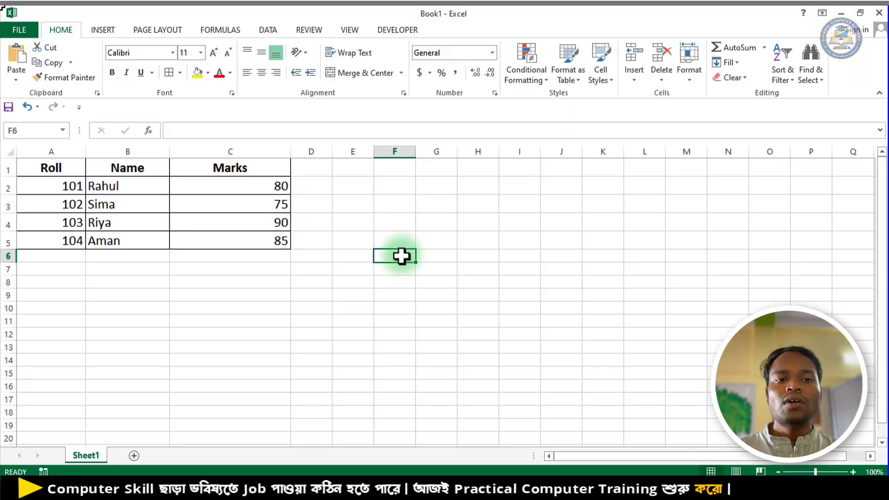
- In the Excel workbook, copy the Roll and Name headers from A1:B1 to F1:G1
left_click(452, 229)
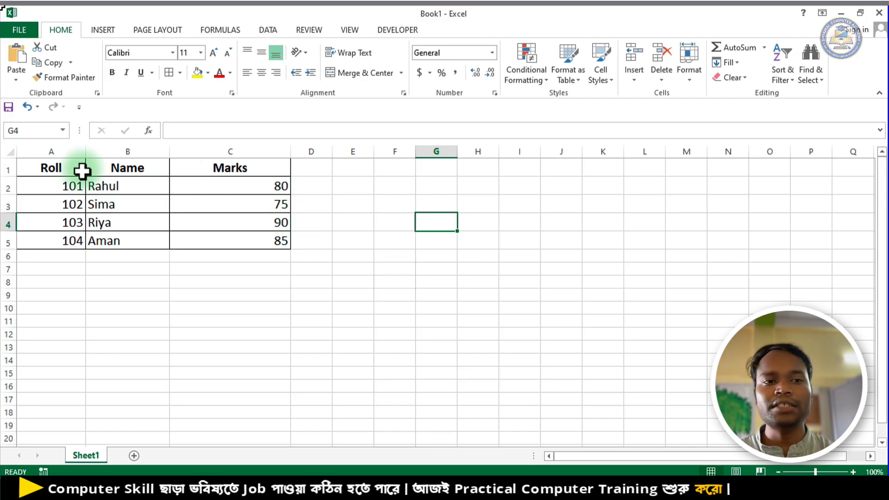
left_click_drag(36, 169, 133, 168)
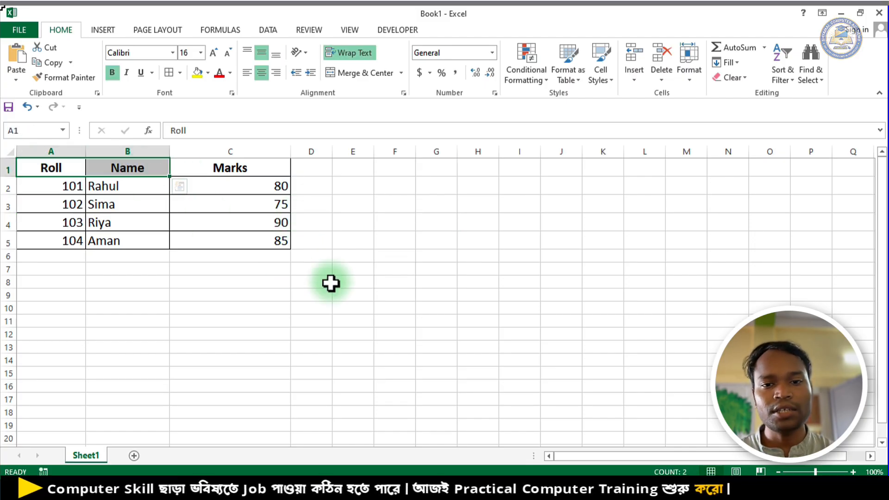
key("ctrl+c")
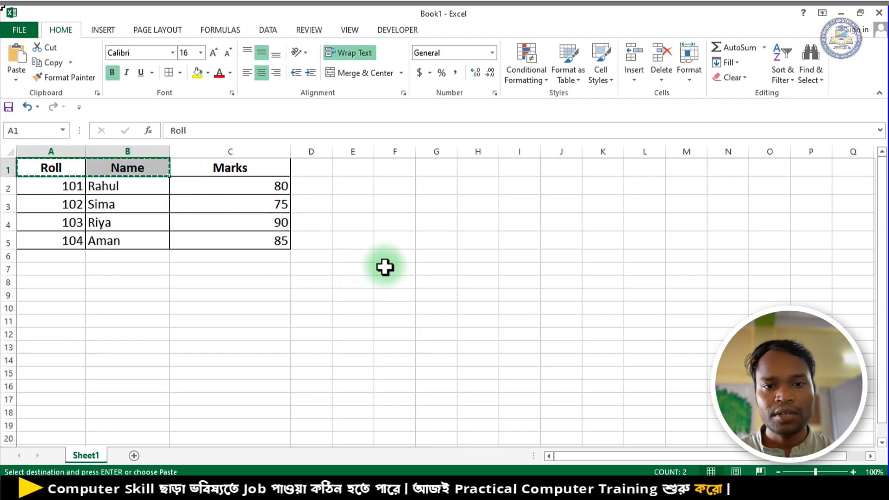
left_click(397, 168)
key("ctrl+v")
left_click(431, 217)
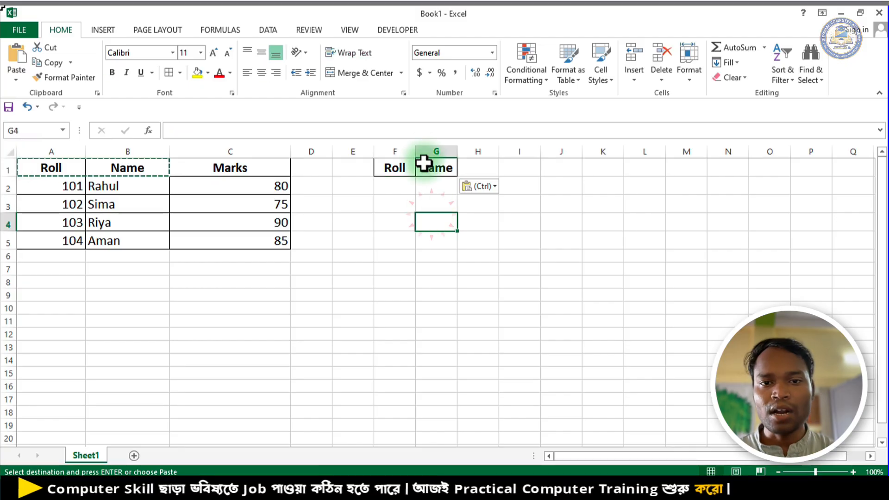
- Widen columns F and G and enter 103 in F2 under the copied Roll header
left_click_drag(416, 152, 570, 151)
left_click(444, 188)
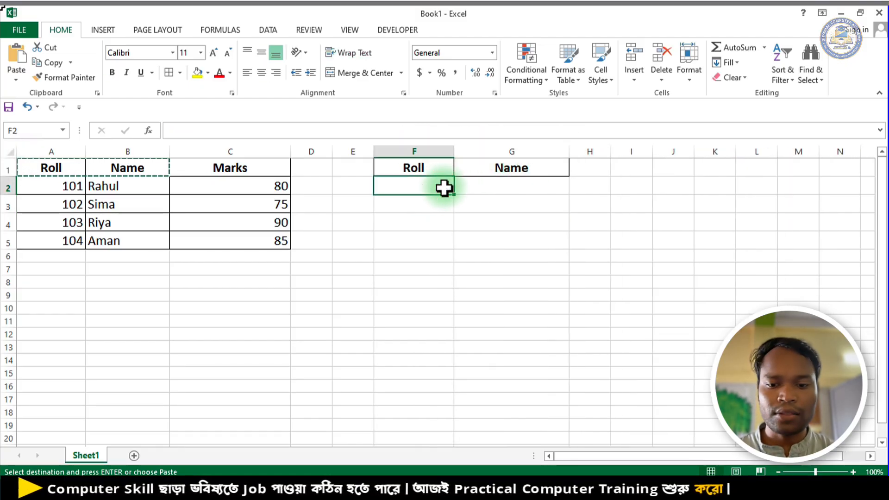
type("103")
left_click(457, 188)
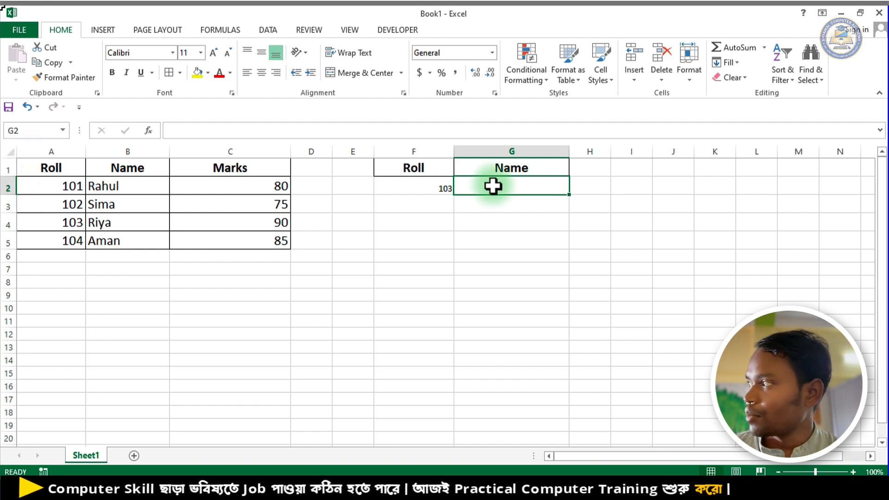
- Begin a VLOOKUP formula in G2 with F2 as the lookup value and A1:C5 as the table array
type("=vl")
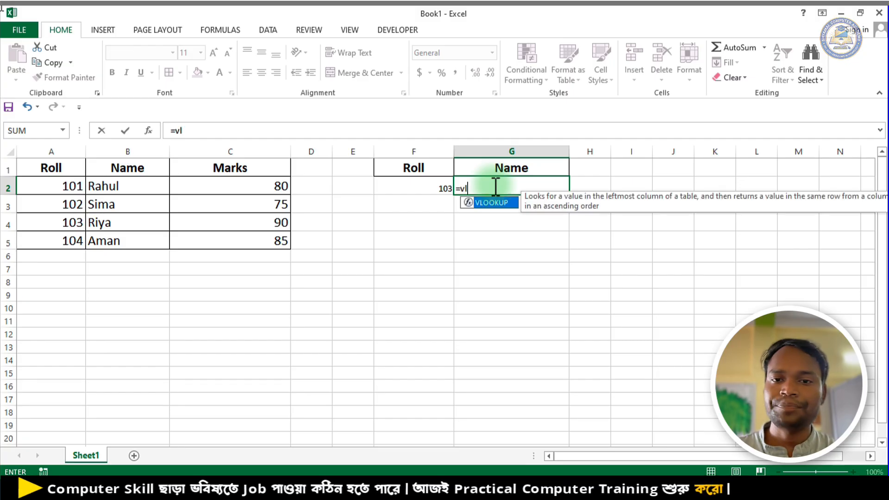
key("Tab")
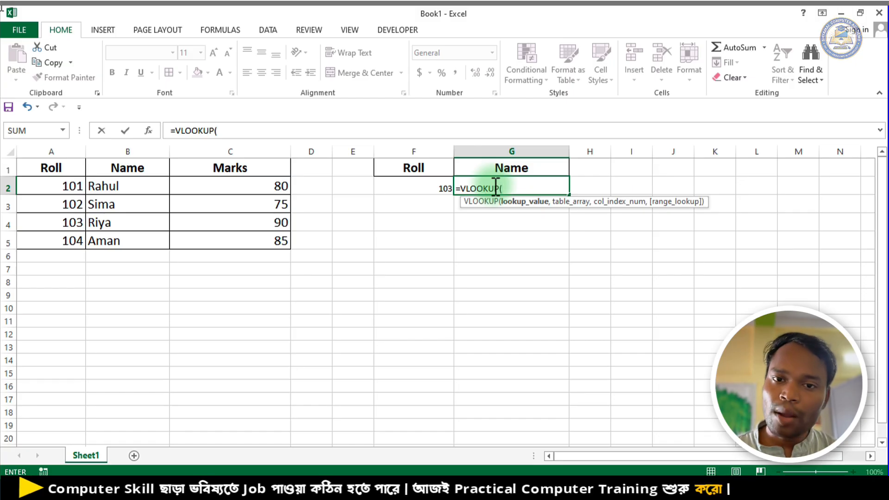
left_click(432, 189)
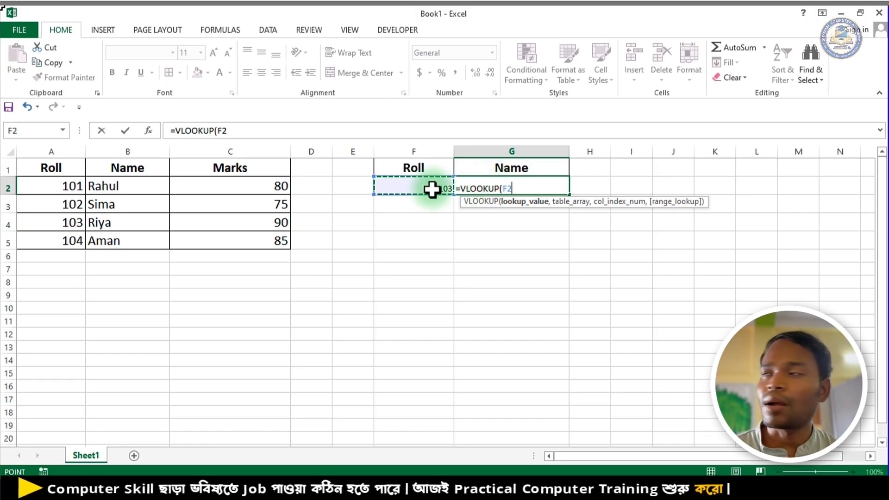
type(",")
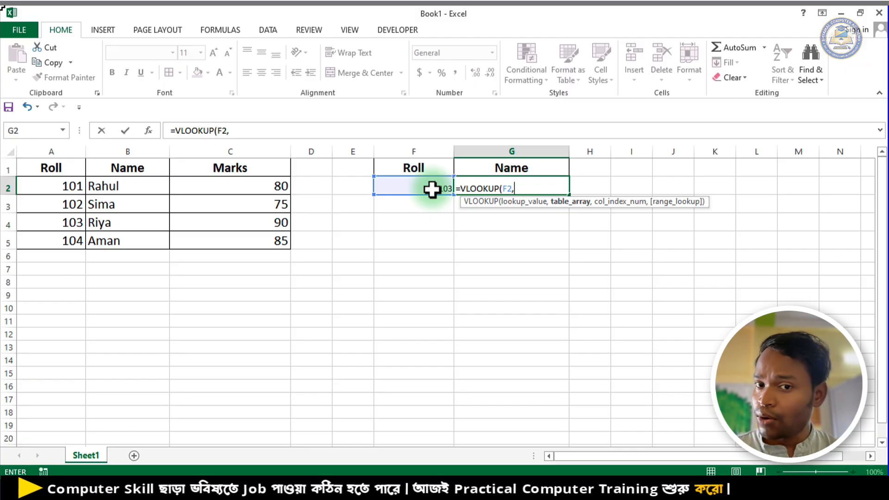
left_click_drag(76, 171, 247, 237)
type(",")
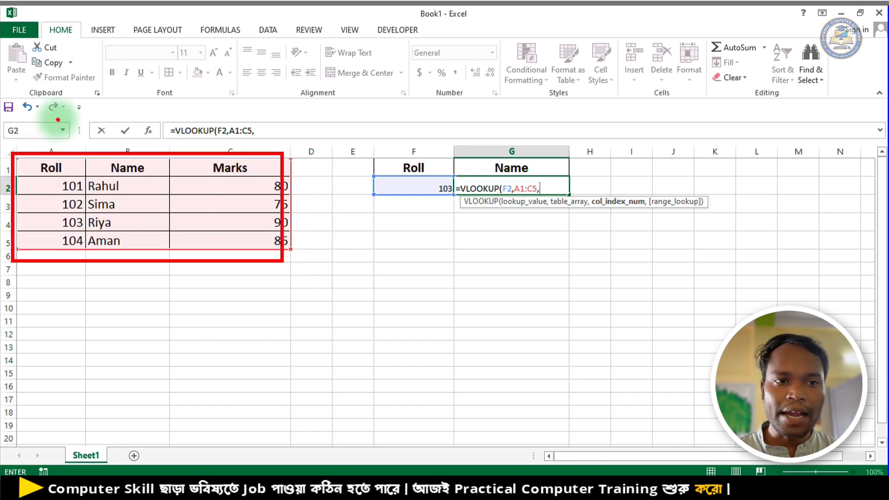
mouse_move(112, 125)
left_mouse_down()
mouse_move(127, 127)
mouse_move(120, 141)
mouse_move(157, 143)
left_mouse_up()
mouse_move(221, 121)
left_mouse_down()
mouse_move(242, 123)
mouse_move(238, 139)
mouse_move(249, 144)
left_mouse_up()
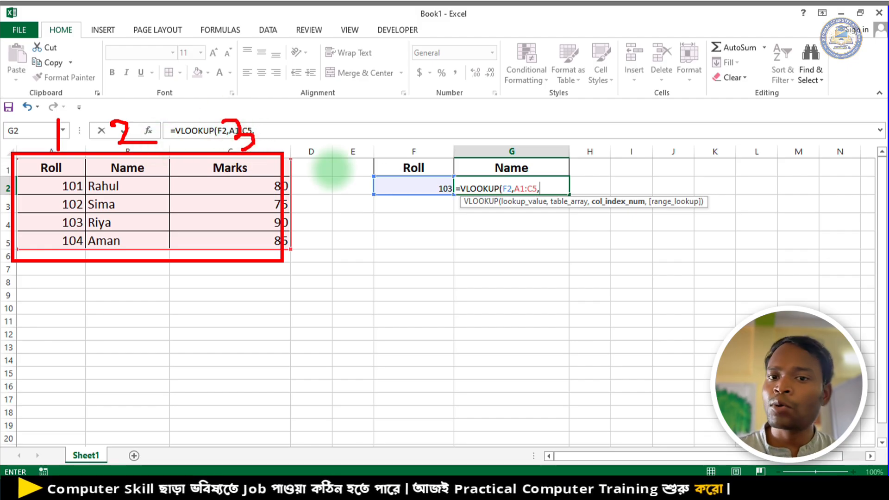
key("Escape")
- Complete the VLOOKUP formula in G2 with column index 2 and range lookup 0 for an exact match
left_click(553, 189)
type("2")
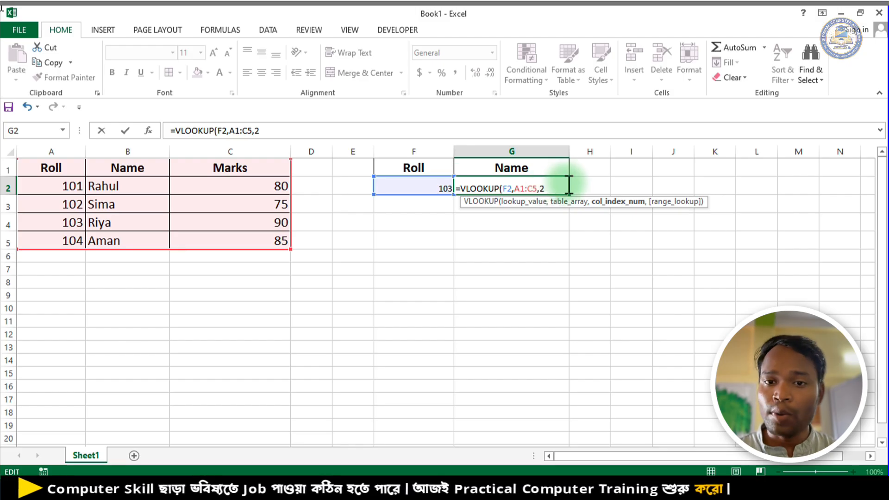
type(",0")
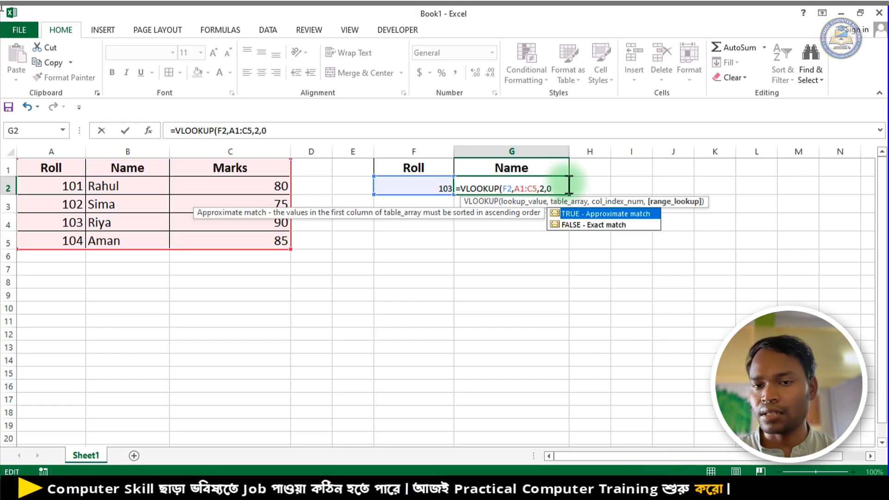
key("Return")
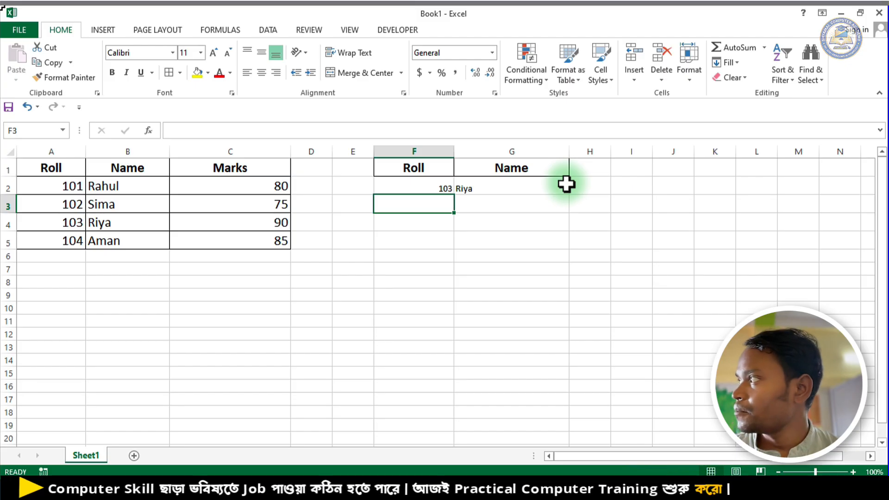
- Change the lookup roll number in F2 to 104 to test the formula
left_click(441, 187)
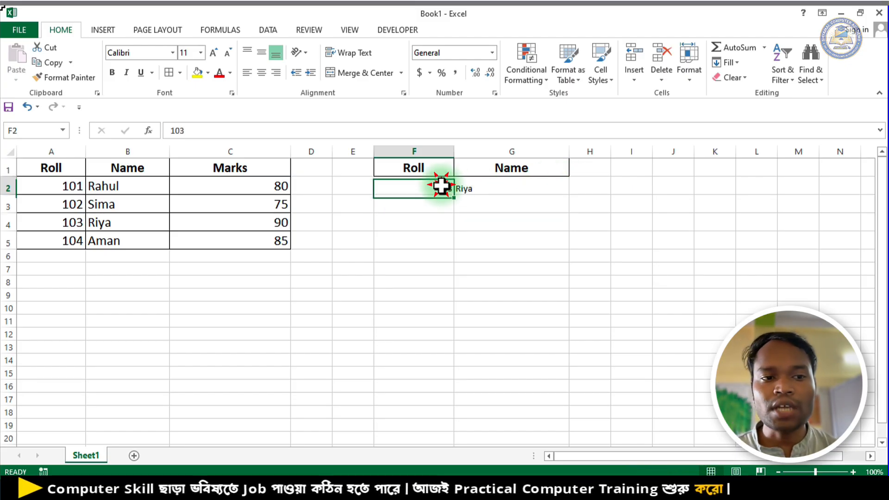
type("104")
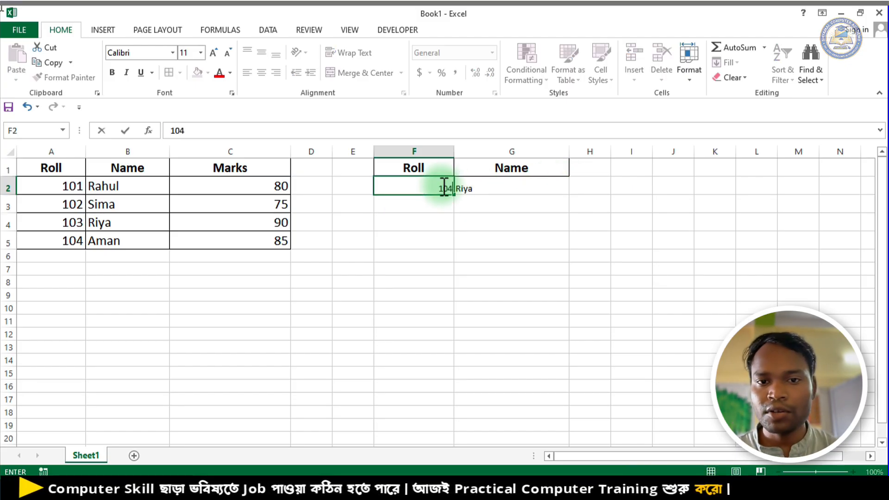
key("Return")
left_click(602, 256)
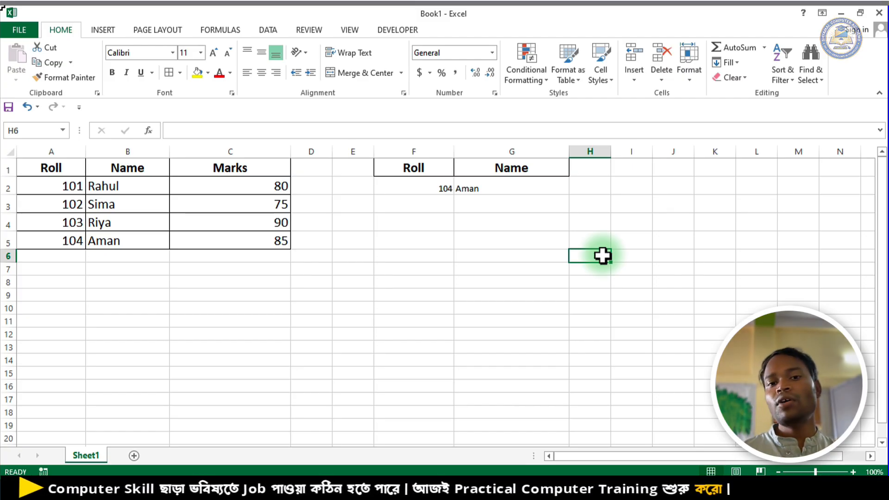
- Review each argument of the VLOOKUP formula in G2 without changing it
double_click(512, 187)
left_click(504, 188)
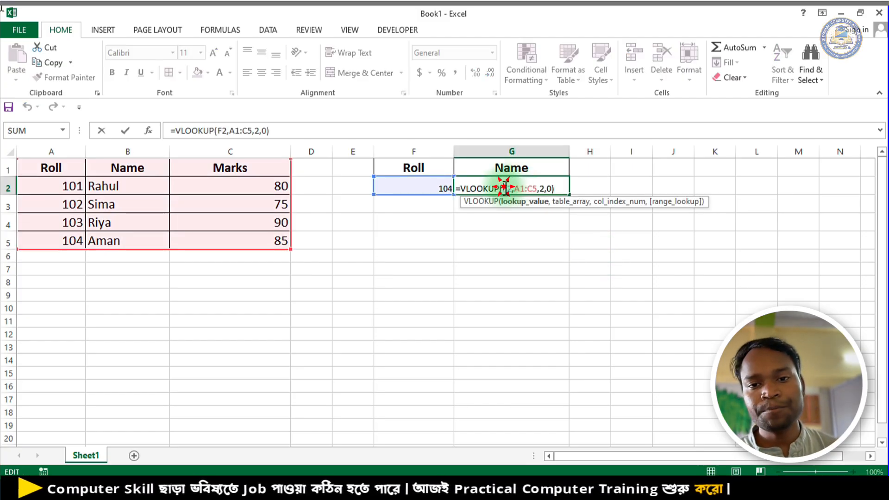
left_click(529, 188)
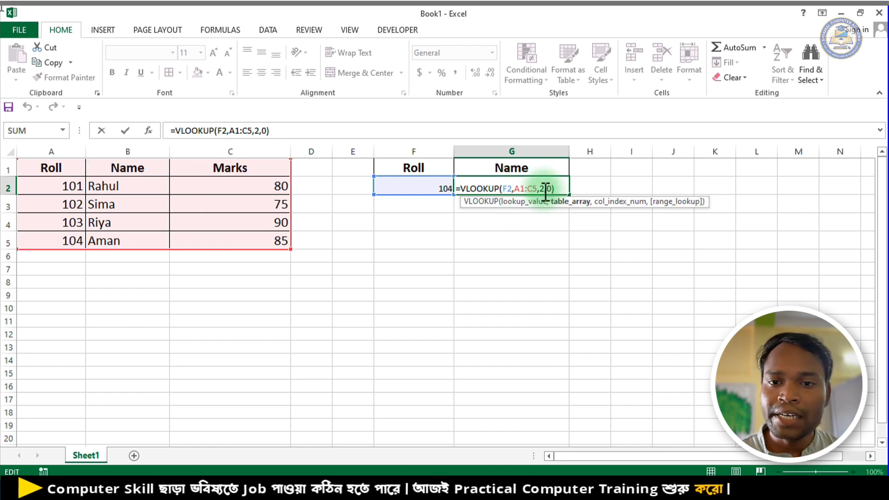
left_click(547, 188)
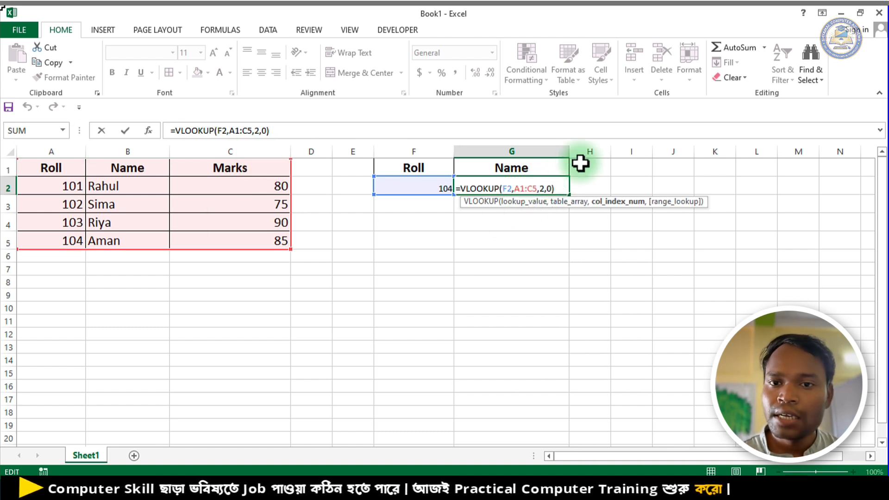
left_click(550, 188)
key("Return")
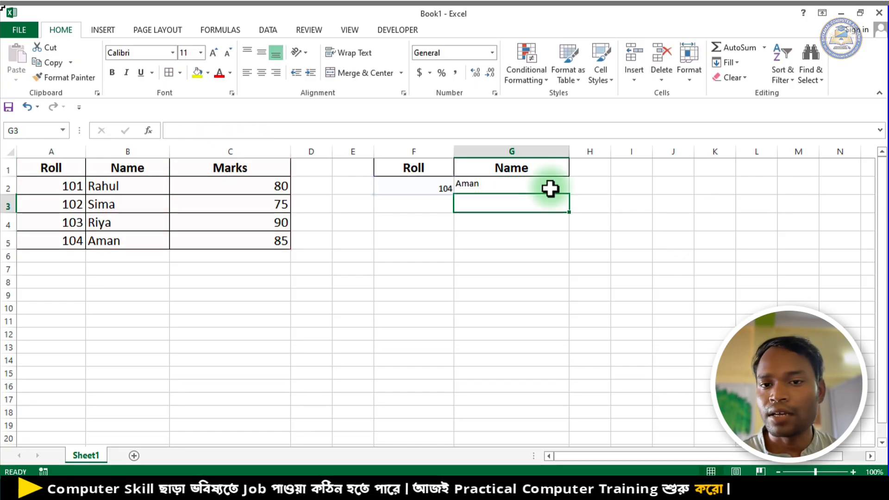
- Switch to the VLOOKUP notes in the browser and examine the marks lookup example and its formula breakdown table
left_click(333, 497)
scroll(414, 296, "down", 6)
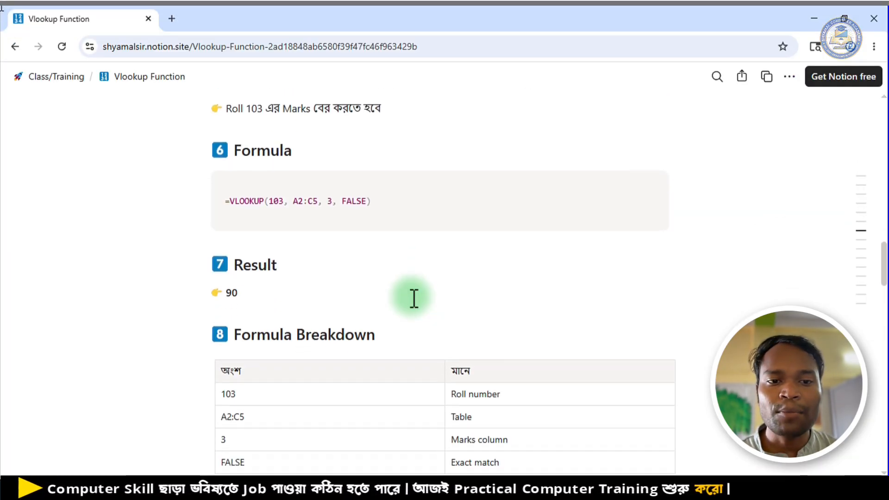
scroll(414, 297, "down", 5)
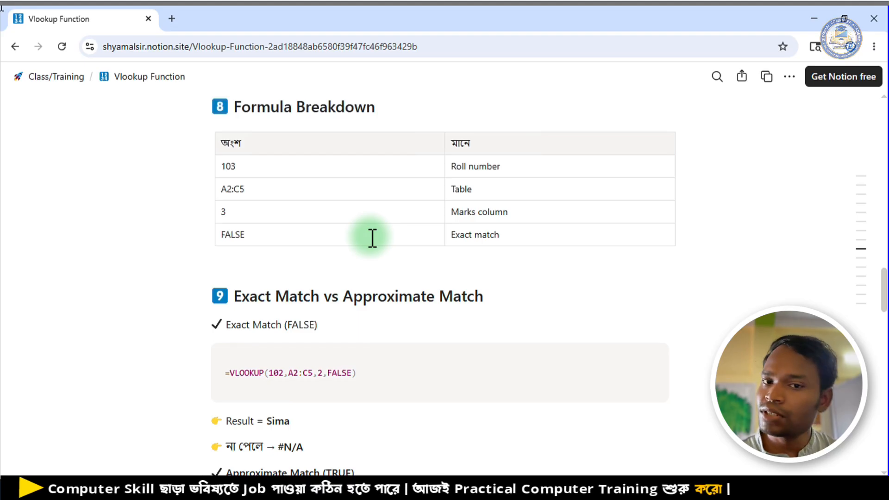
double_click(225, 167)
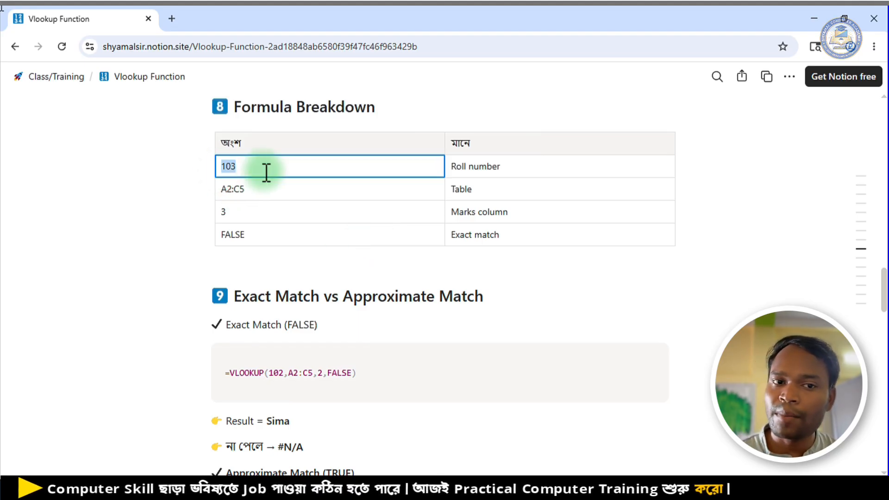
left_click_drag(218, 188, 263, 190)
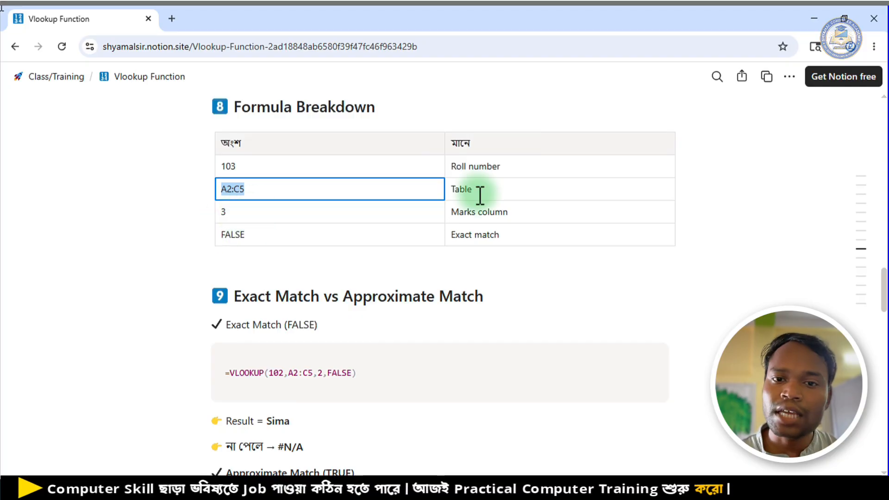
left_click(496, 212)
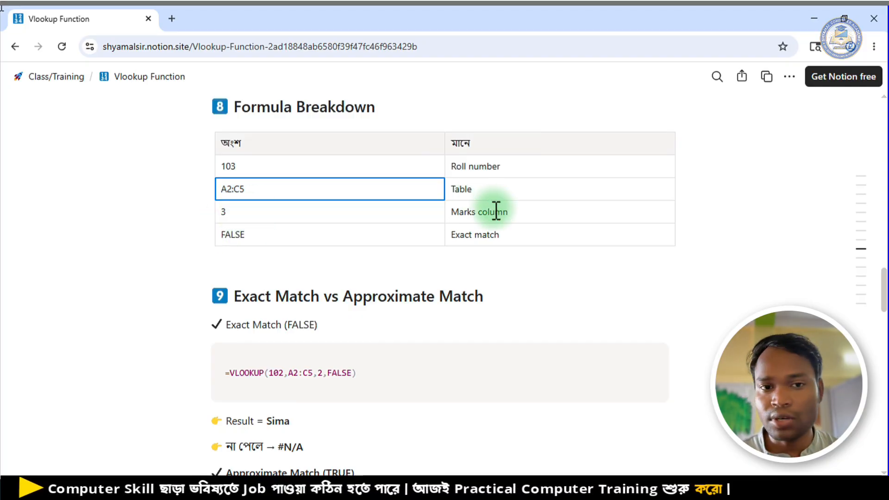
scroll(482, 203, "up", 6)
scroll(482, 203, "down", 3)
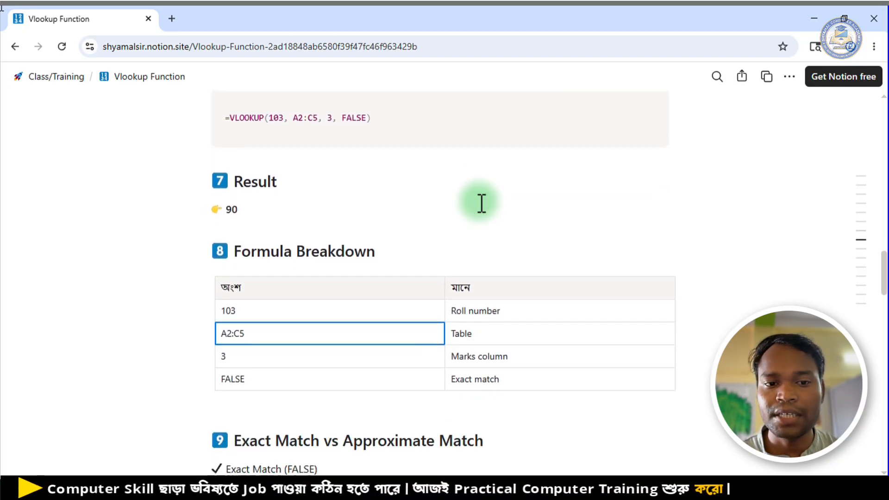
- Read the notes on exact versus approximate match, important conditions, common errors and important rules
scroll(482, 203, "down", 2)
scroll(513, 321, "down", 3)
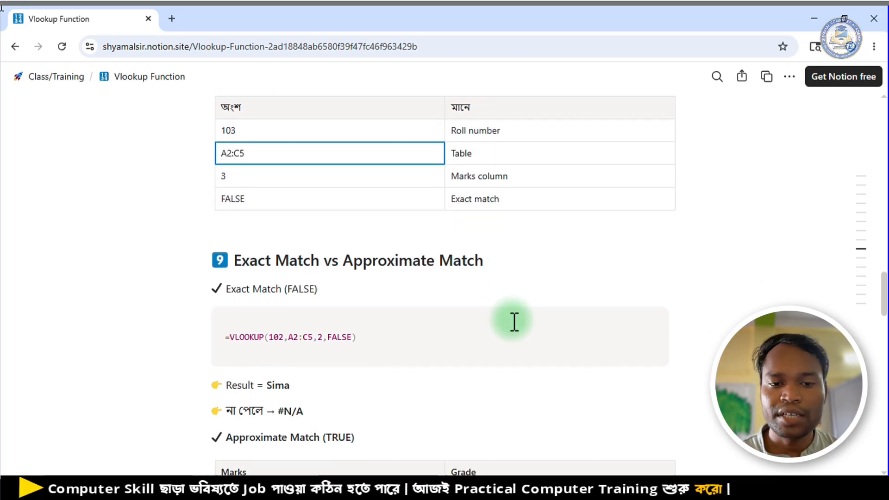
scroll(514, 321, "down", 7)
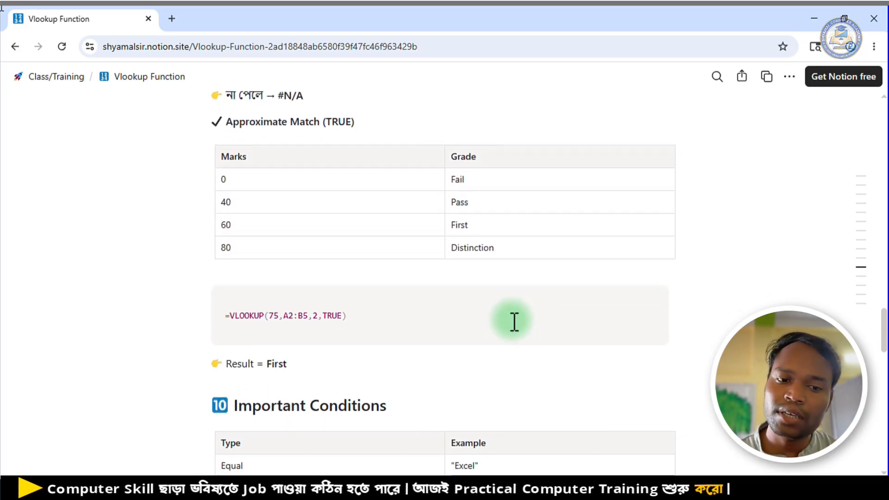
scroll(514, 321, "down", 3)
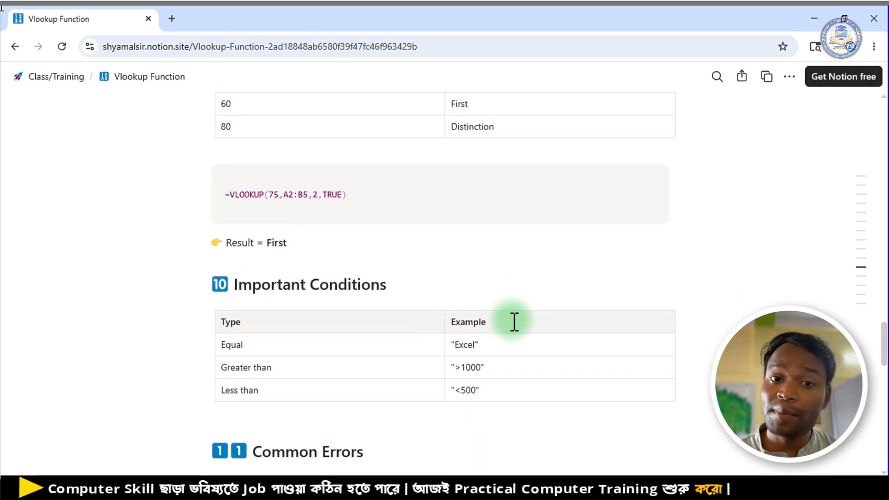
scroll(514, 321, "down", 5)
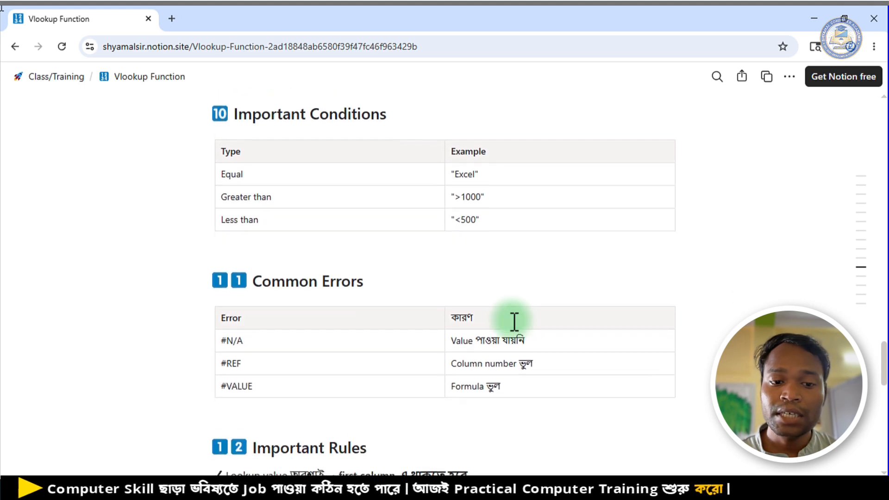
scroll(514, 321, "down", 2)
- Switch to the Book1 workbook in Excel and copy the Name and Marks headers from B1:C1 to F5:G5
mouse_move(311, 496)
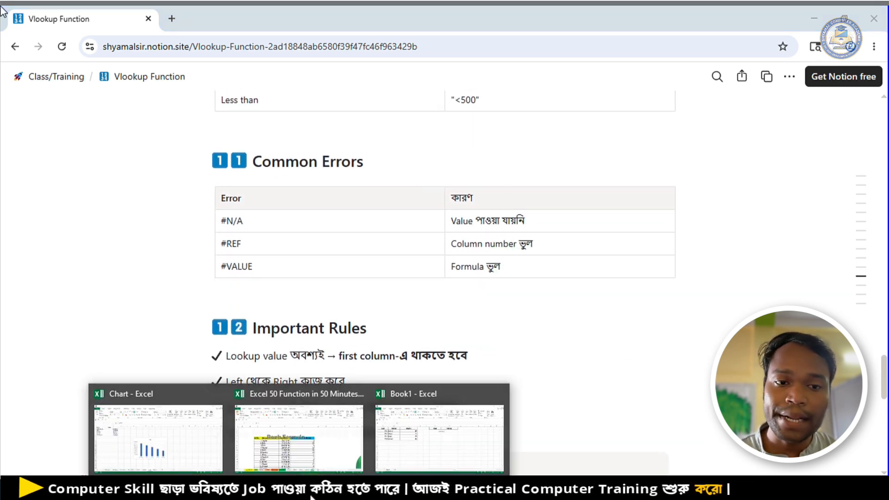
left_click(419, 446)
left_click(409, 284)
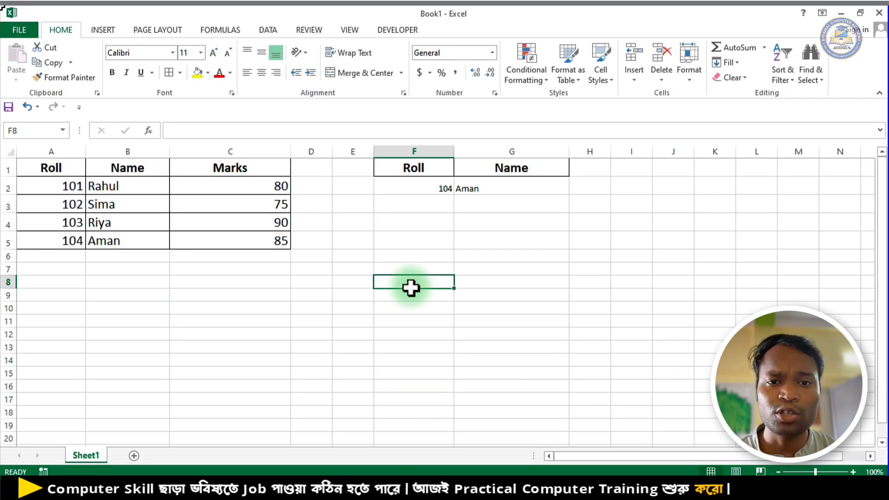
left_click_drag(139, 176, 209, 173)
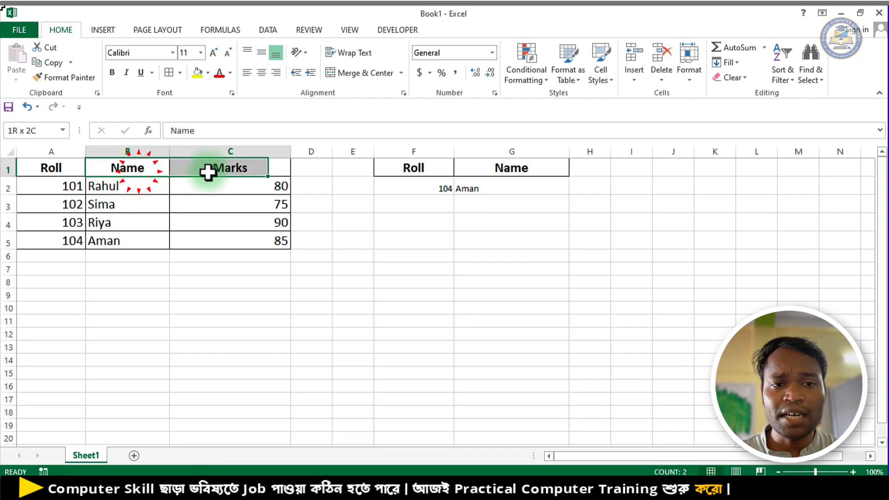
key("ctrl+c")
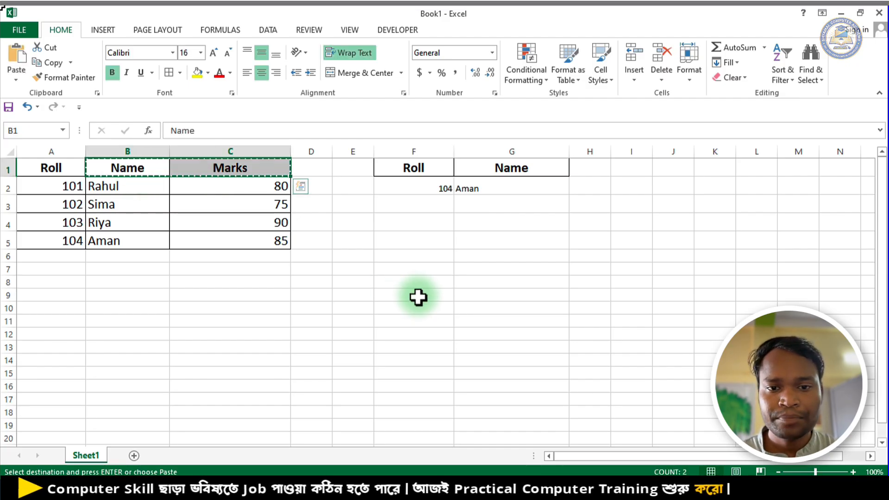
left_click(423, 239)
key("ctrl+v")
key("Escape")
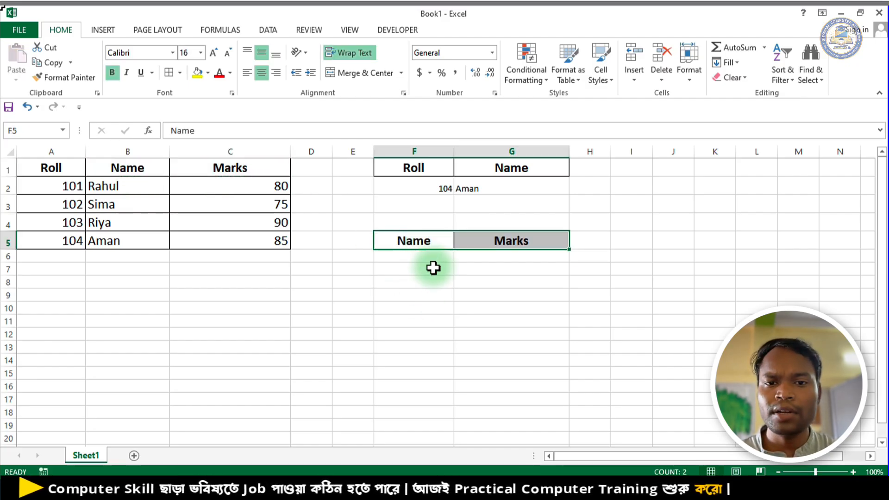
- Enter the student name from B5 as the lookup value in F6
left_click(423, 270)
left_click(423, 258)
type("Aman")
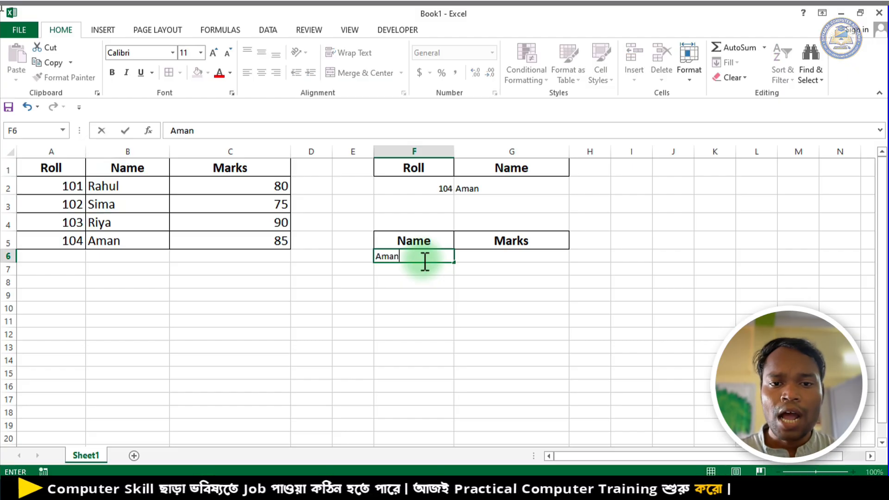
key("Tab")
- Enter a VLOOKUP formula in G6 with lookup value F6, table array A1:C5, column index 3 and range lookup 0
type("=")
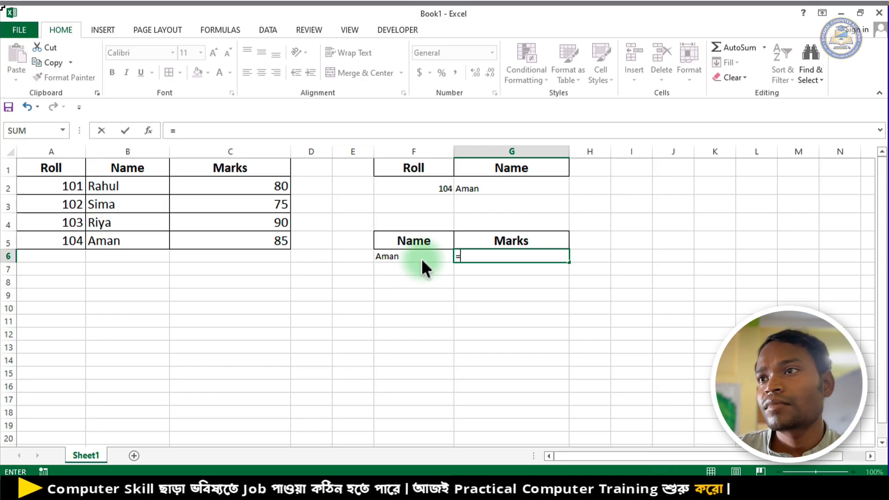
type("vl")
key("Tab")
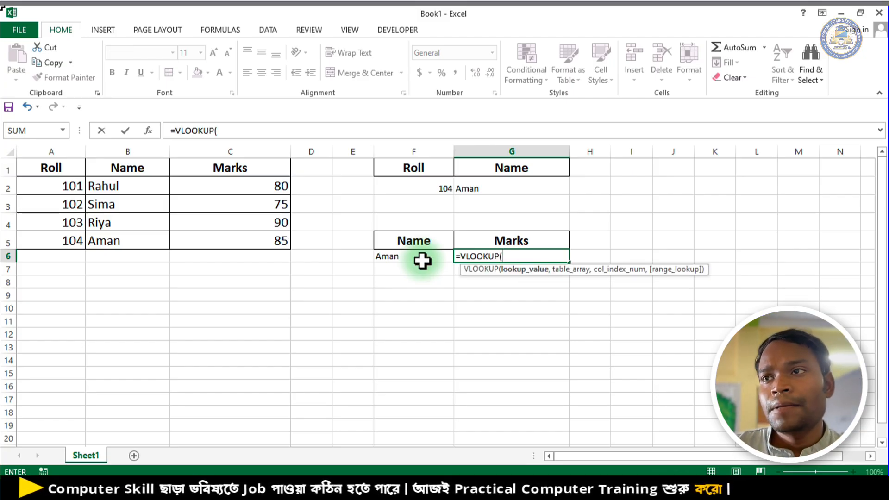
left_click(422, 259)
type(",")
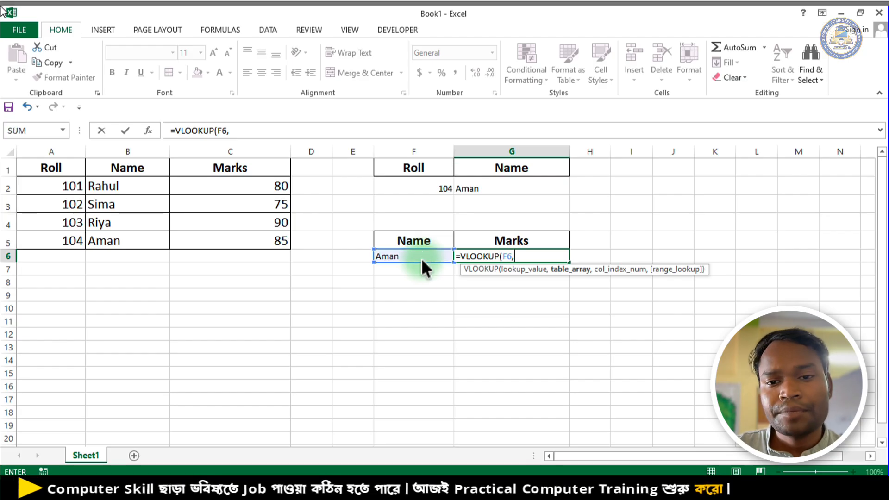
left_click_drag(51, 168, 278, 241)
type(",")
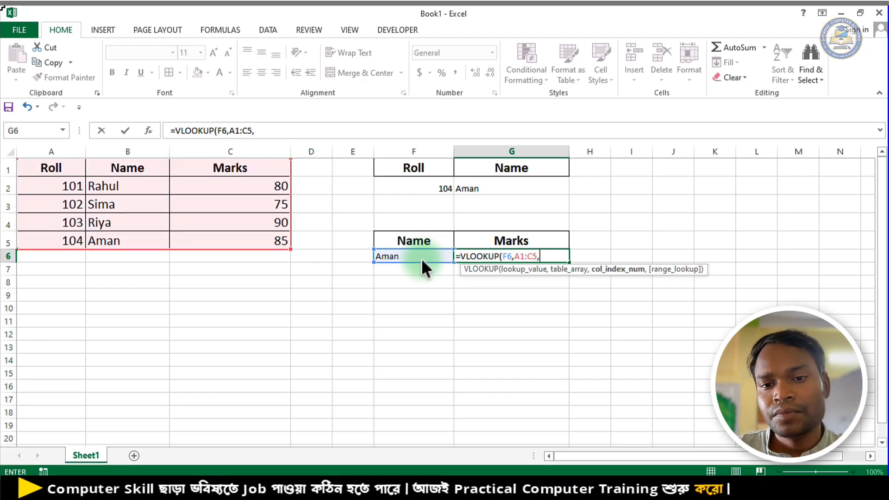
type("3,0")
key("Return")
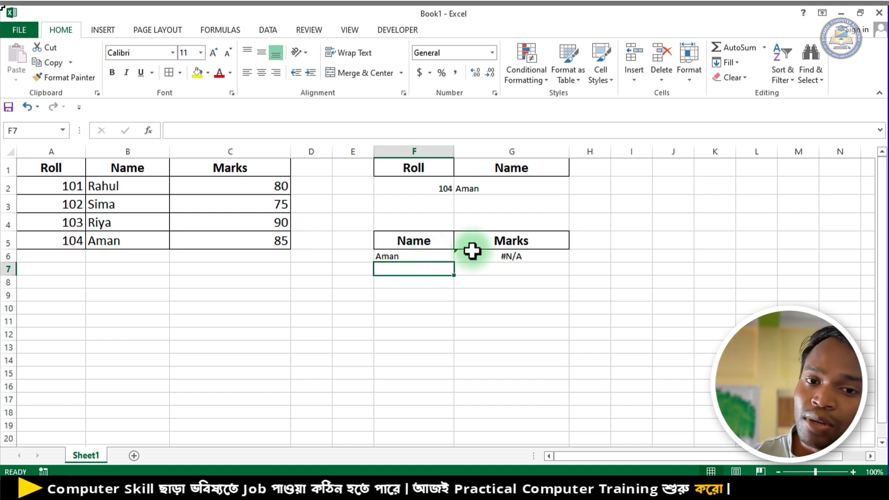
- Open the VLOOKUP formula in G6 for editing and check its lookup value, table array, column index and range lookup
left_click(515, 268)
left_click(491, 243)
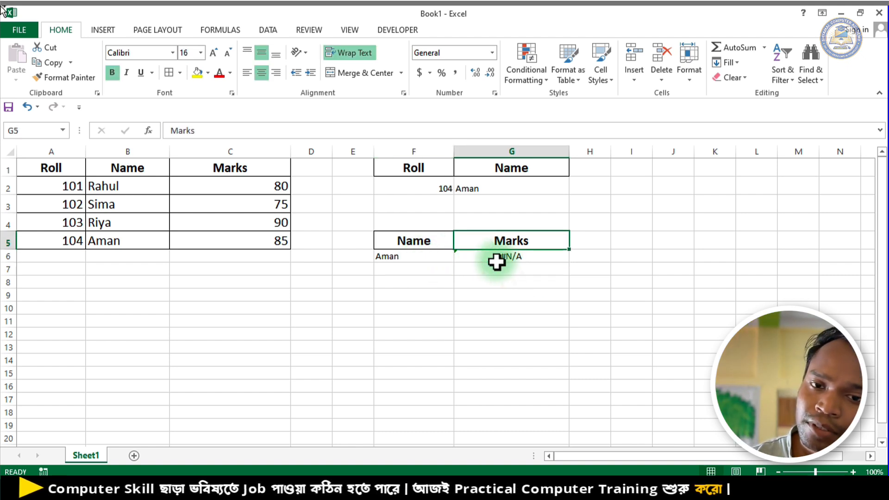
double_click(479, 257)
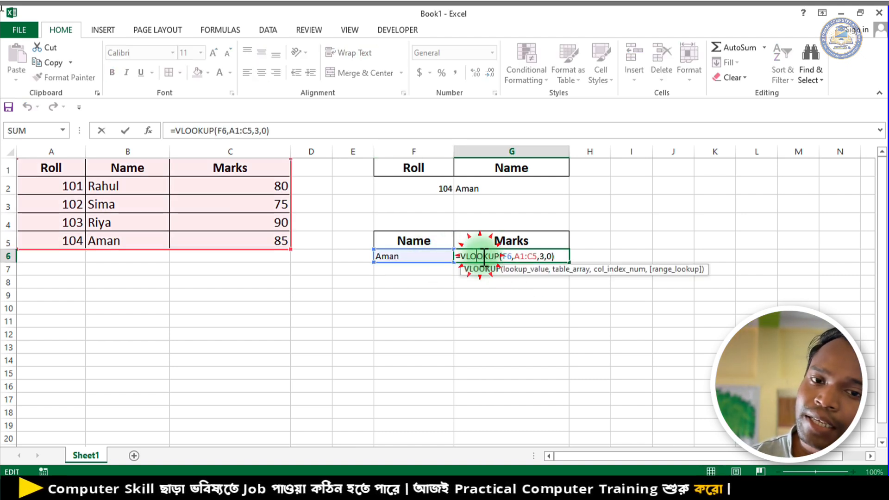
left_click(512, 257)
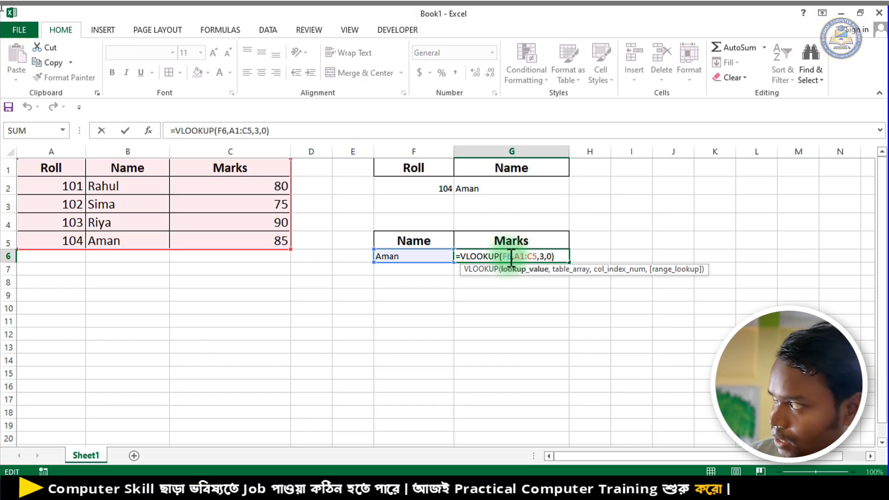
left_click(525, 257)
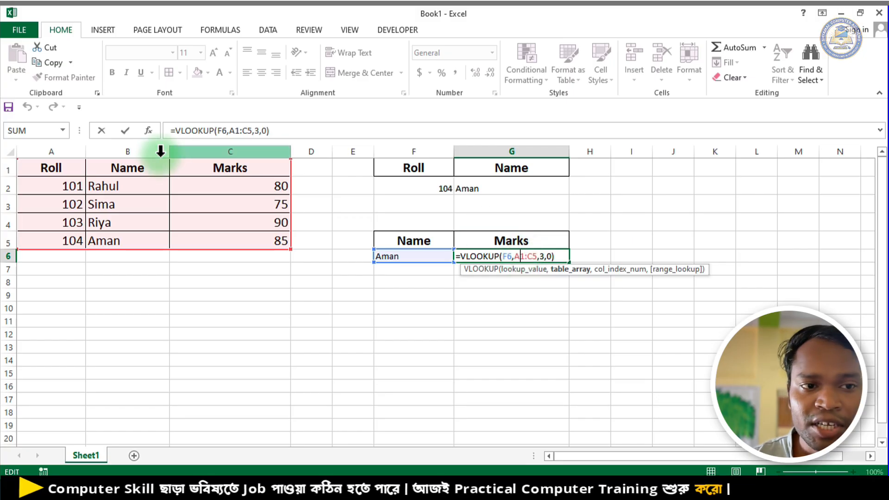
left_click_drag(520, 256, 541, 258)
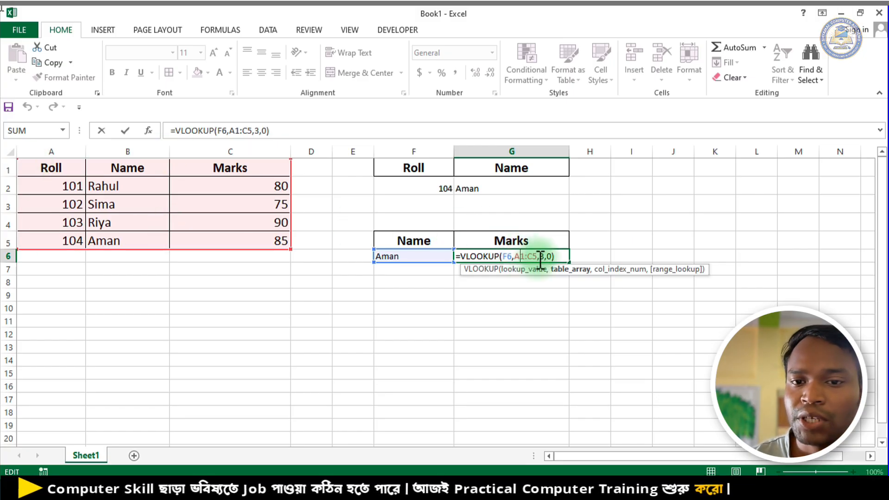
left_click(542, 259)
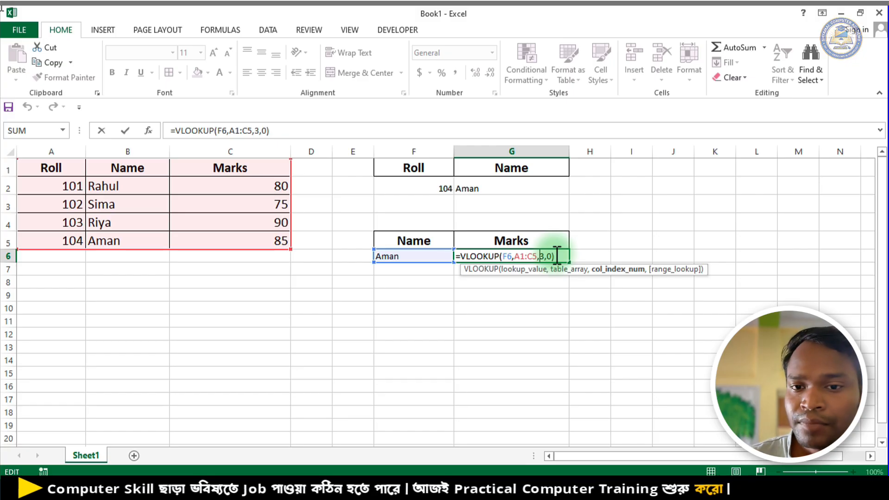
left_click(552, 256)
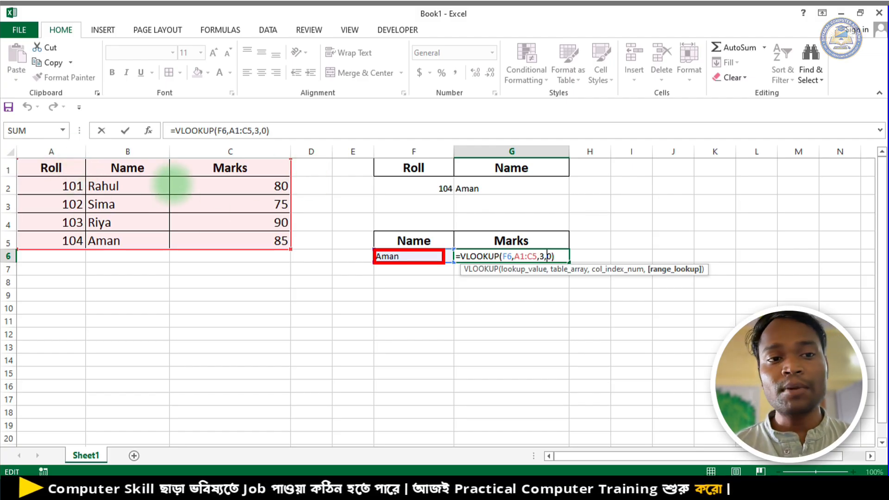
mouse_move(133, 214)
left_mouse_down()
mouse_move(299, 249)
mouse_move(292, 251)
left_mouse_up()
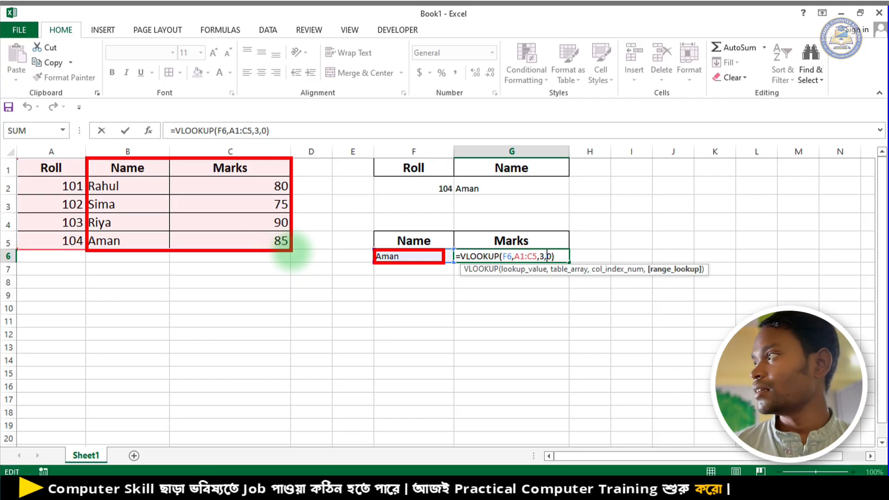
left_click_drag(56, 185, 41, 240)
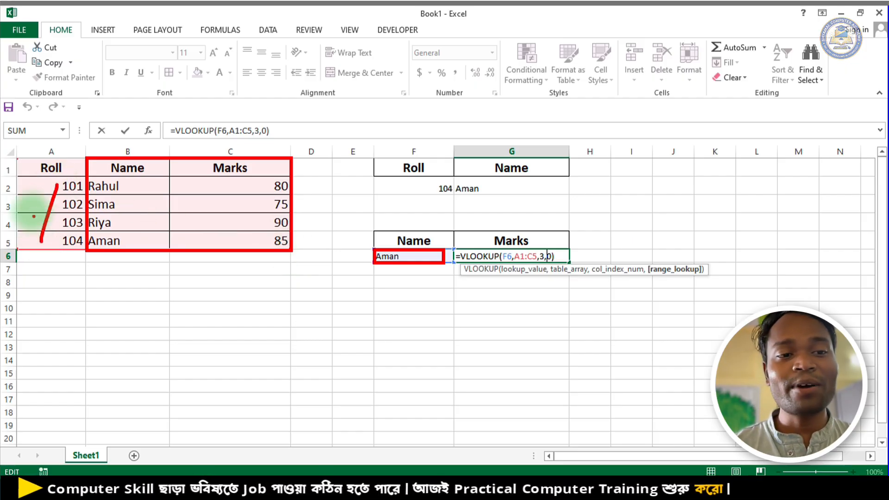
left_click_drag(28, 205, 64, 217)
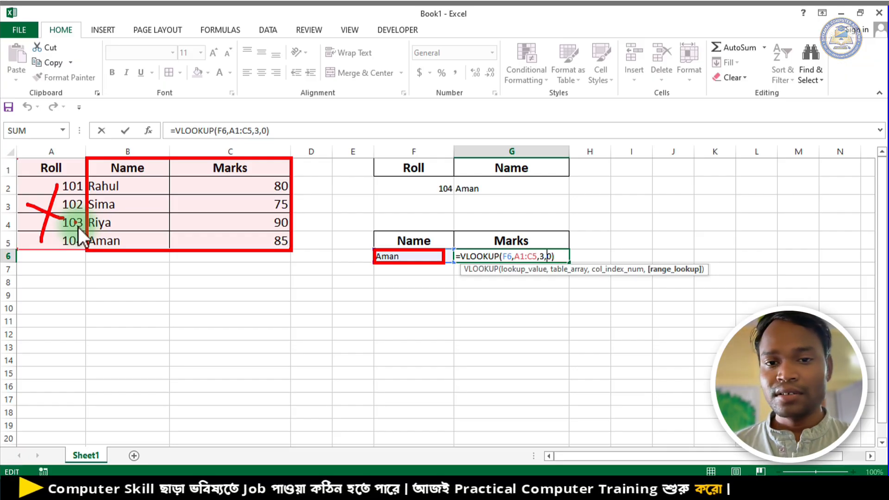
key("Escape")
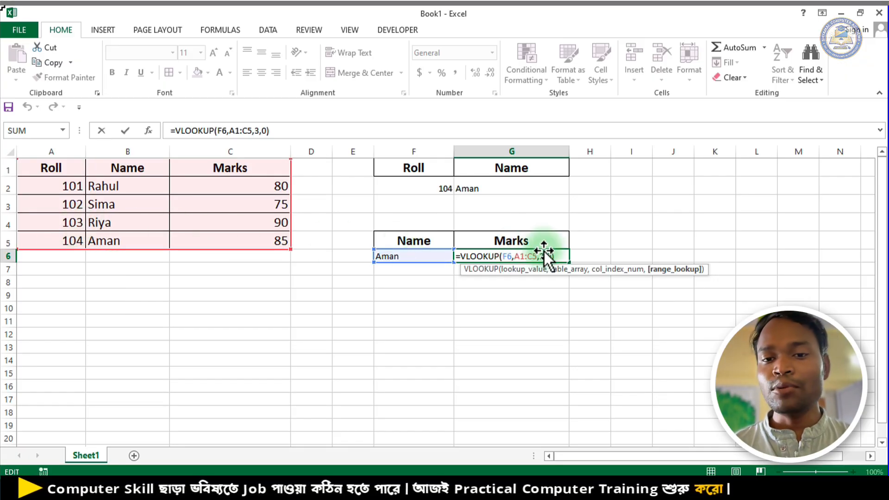
- Change the VLOOKUP formula in G6 to use table array B1:C5 and column index 2
double_click(531, 255)
key("BackSpace")
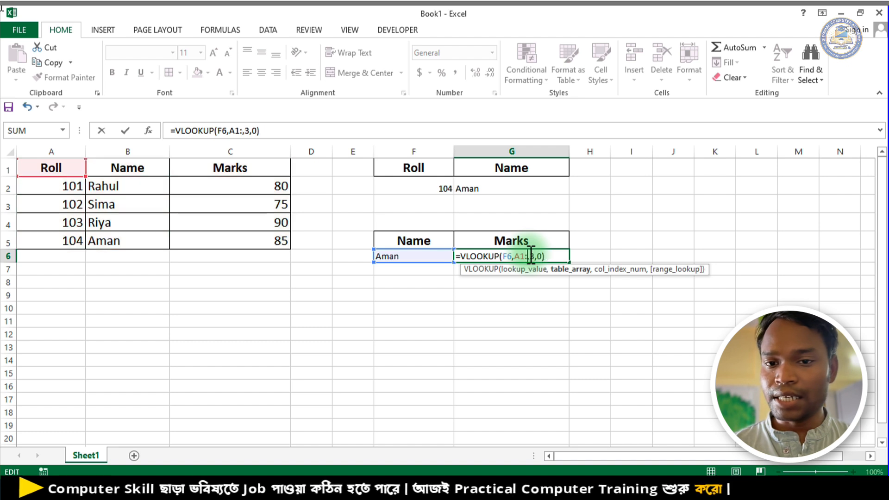
key("BackSpace")
key("BackSpace")
key("BackSpace")
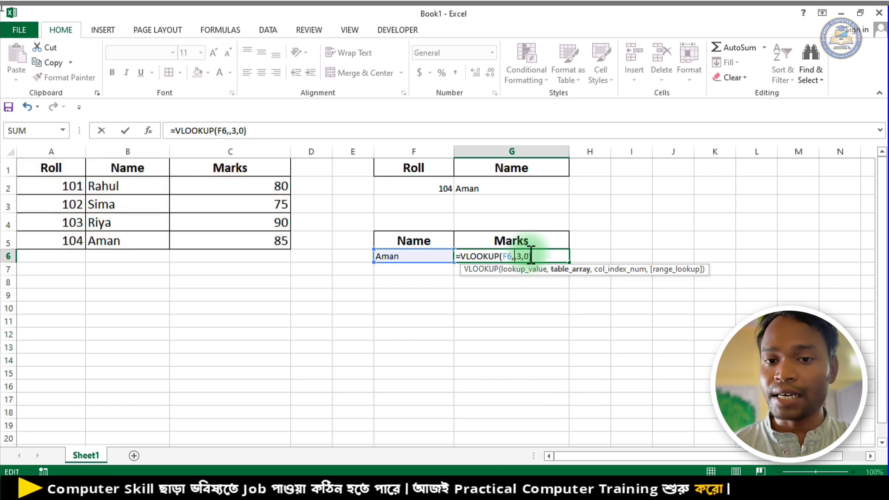
left_click_drag(155, 172, 240, 237)
left_click(545, 258)
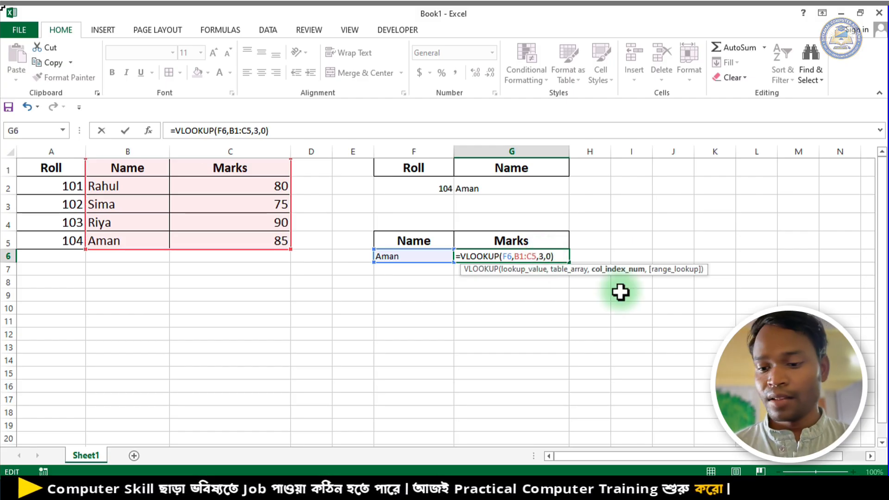
key("Return")
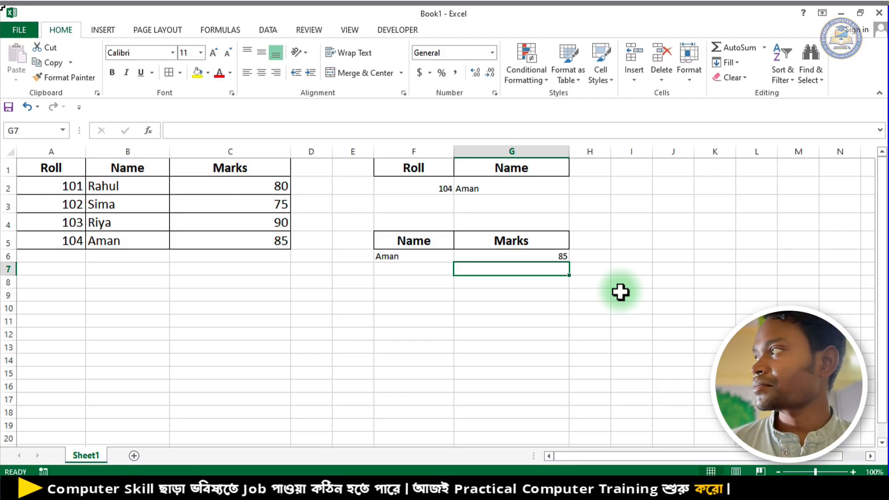
- Open the corrected VLOOKUP formula in G6, review its arguments, and close it
left_click(550, 265)
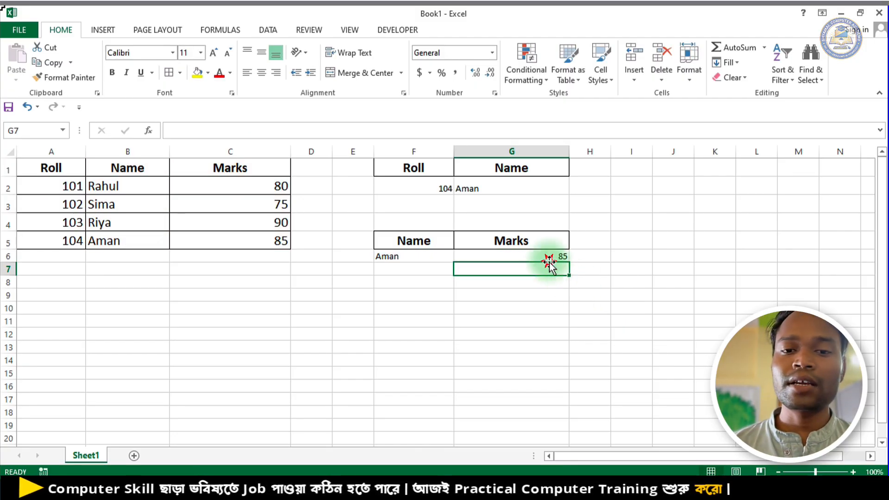
double_click(541, 258)
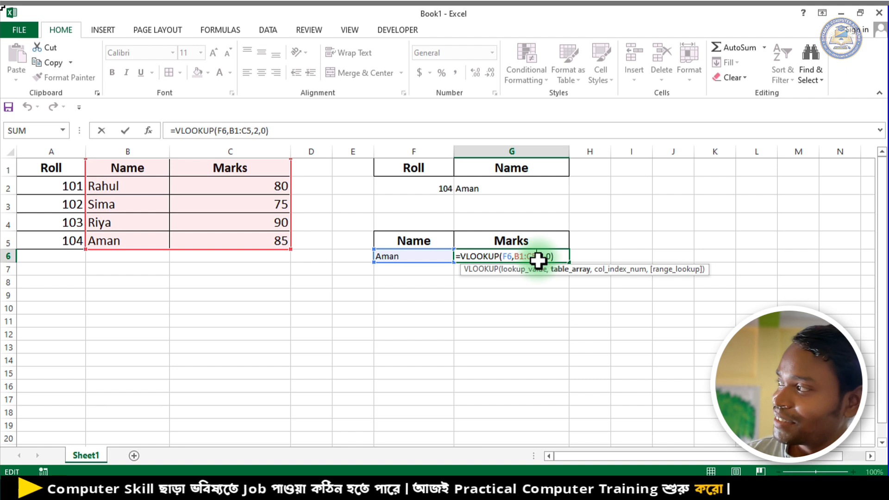
key("Return")
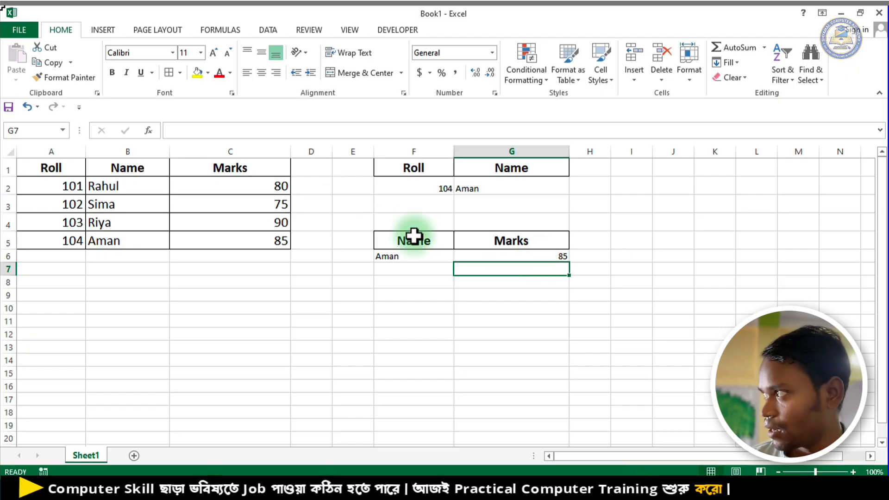
- Copy the Marks header from C1 to F10 and the Name header from B1 to G10
left_click(243, 170)
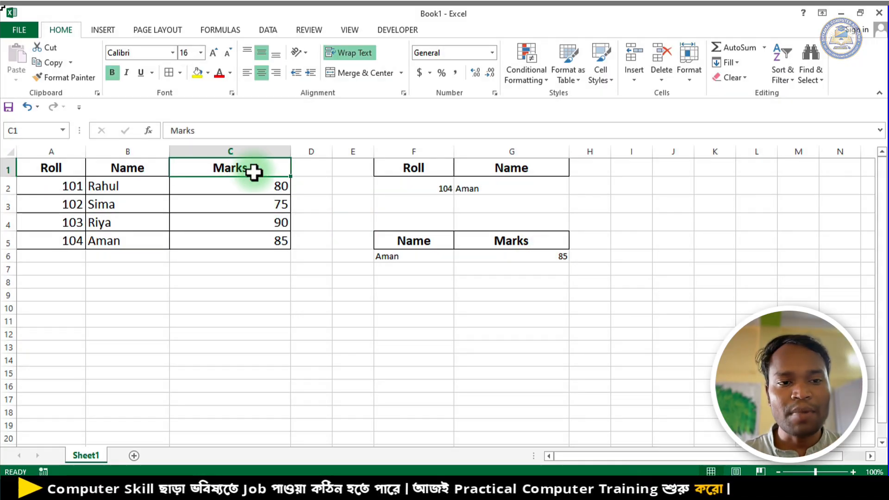
key("ctrl+c")
left_click(395, 304)
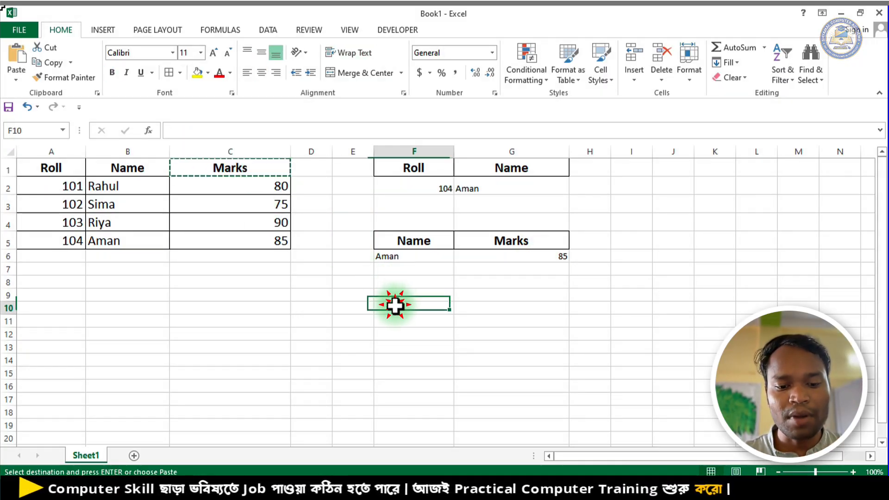
key("ctrl+v")
left_click(146, 168)
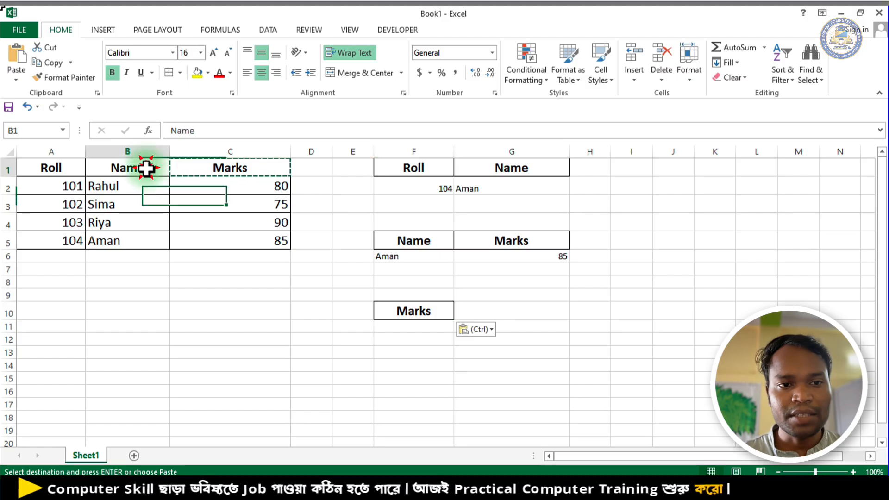
key("ctrl+c")
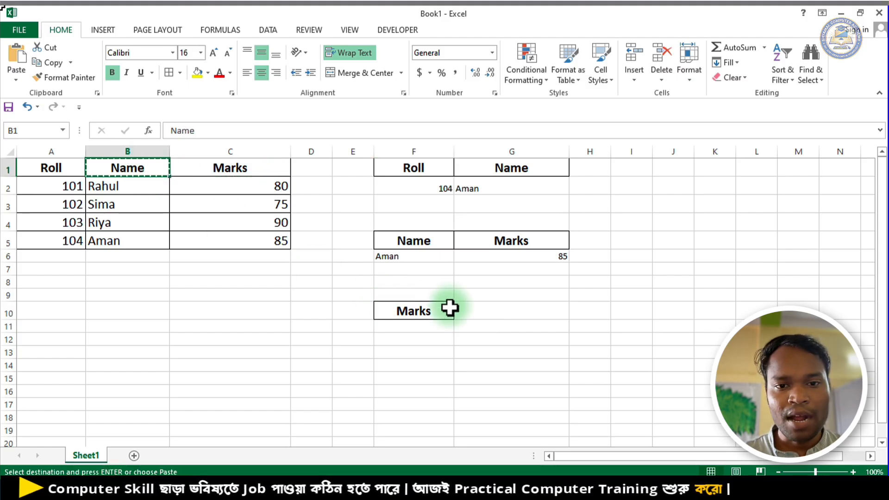
left_click(478, 307)
key("ctrl+v")
key("Escape")
- Enter 80 in F11 and a VLOOKUP formula in G11 with lookup value F11, table array B1:C5, column index 1 and range lookup 0
left_click(411, 332)
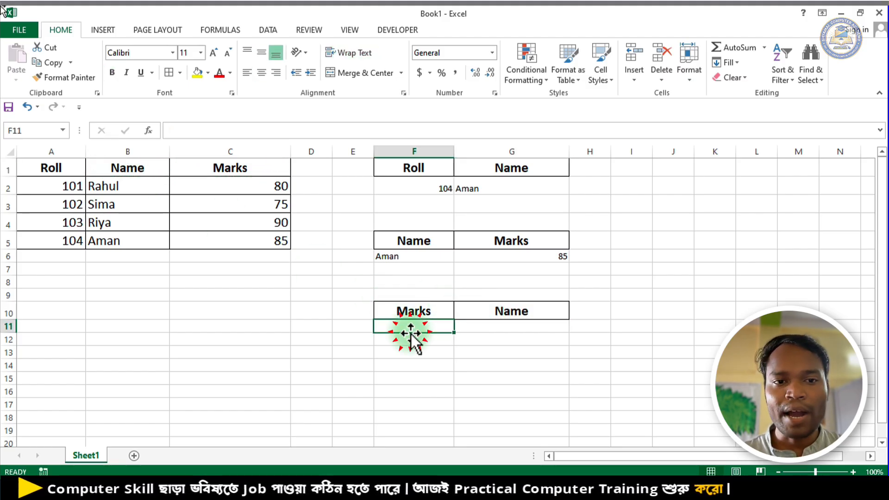
type("80")
key("Tab")
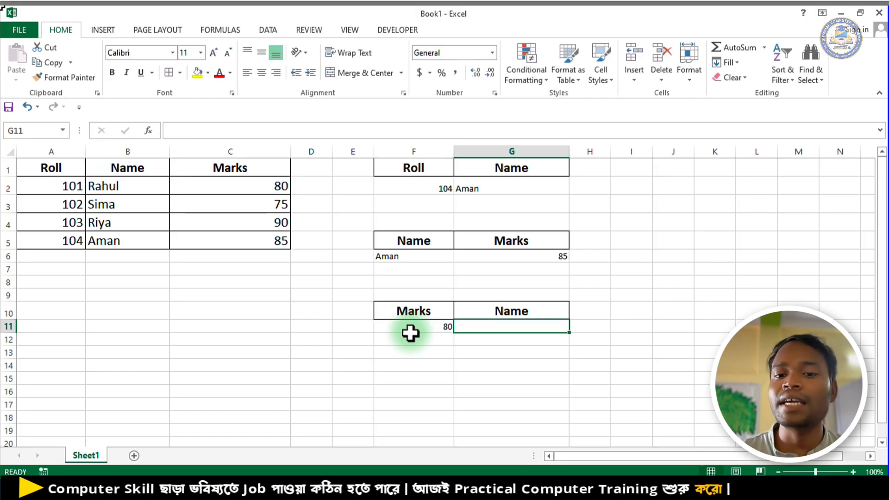
type("=VLOOKUP(")
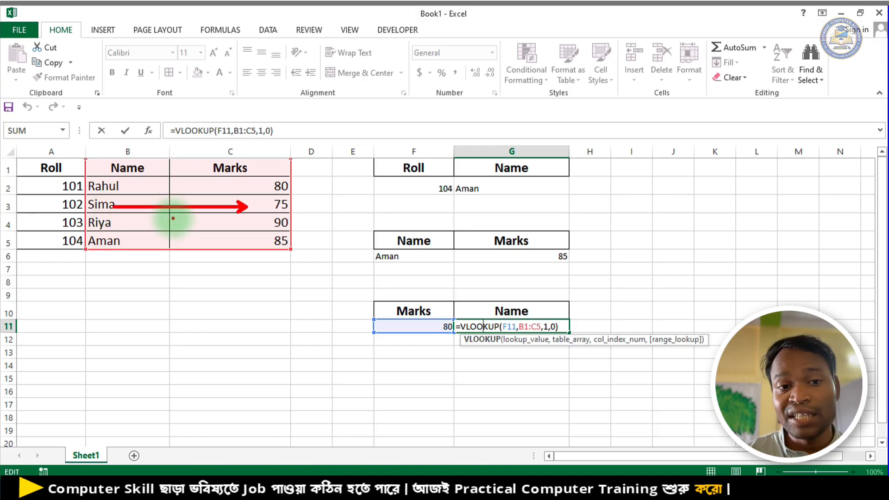
- Illustrate the lookup direction between the Name and Marks columns with drawn arrows, clear them, and close the G11 formula
left_click_drag(214, 225, 203, 244)
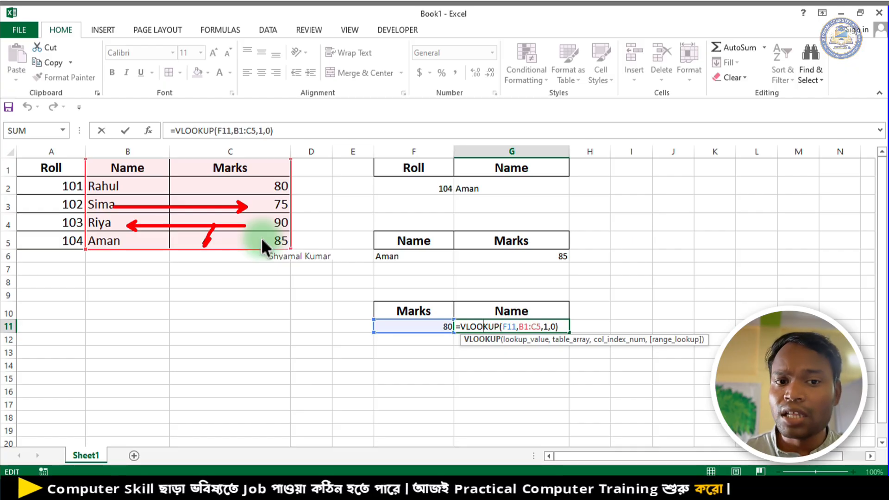
left_click_drag(261, 237, 290, 298)
key("Escape")
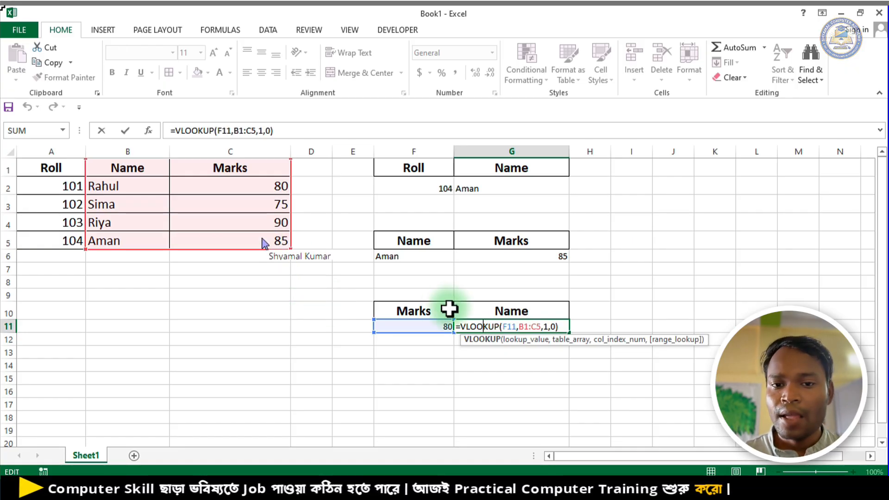
key("ctrl+Return")
left_click(641, 293)
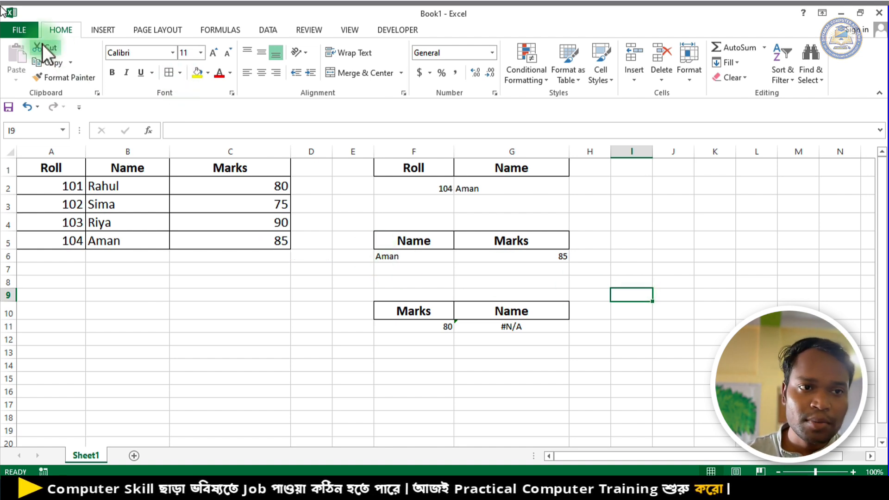
- Switch to File Explorer, open the gst bill 2 workbook from its folder on the Desktop, and update its external links
left_click(260, 489)
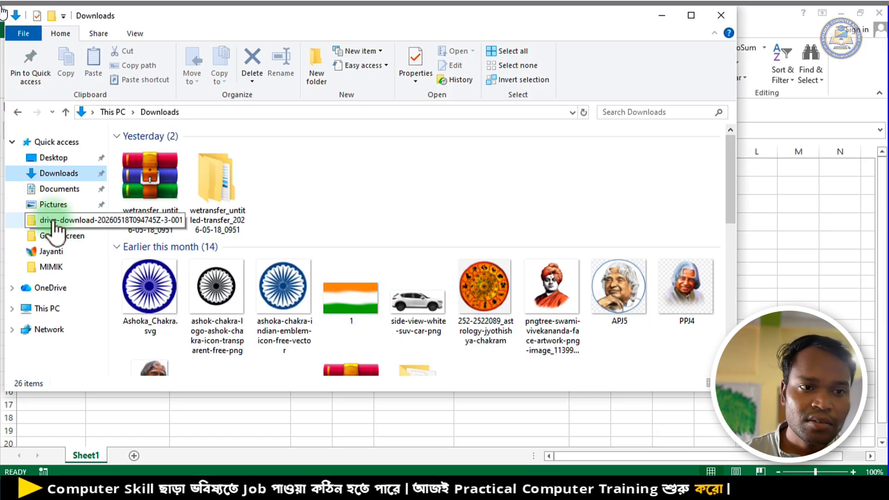
left_click(60, 268)
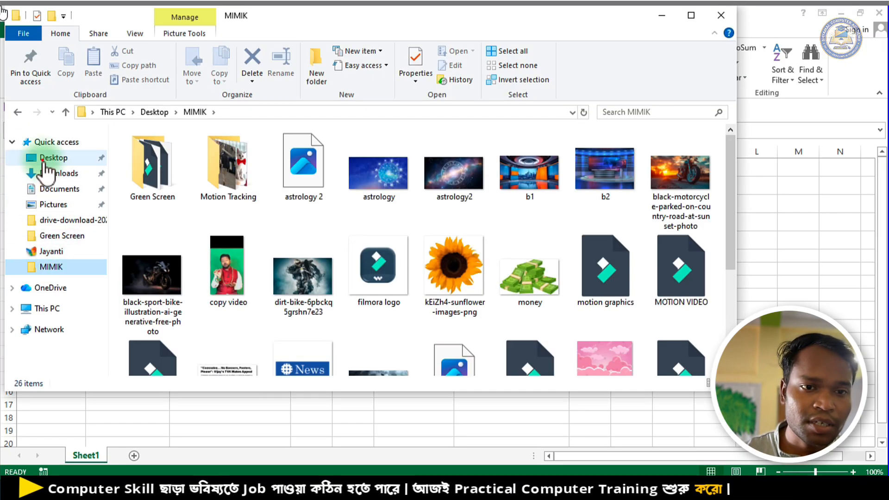
left_click(51, 158)
double_click(172, 180)
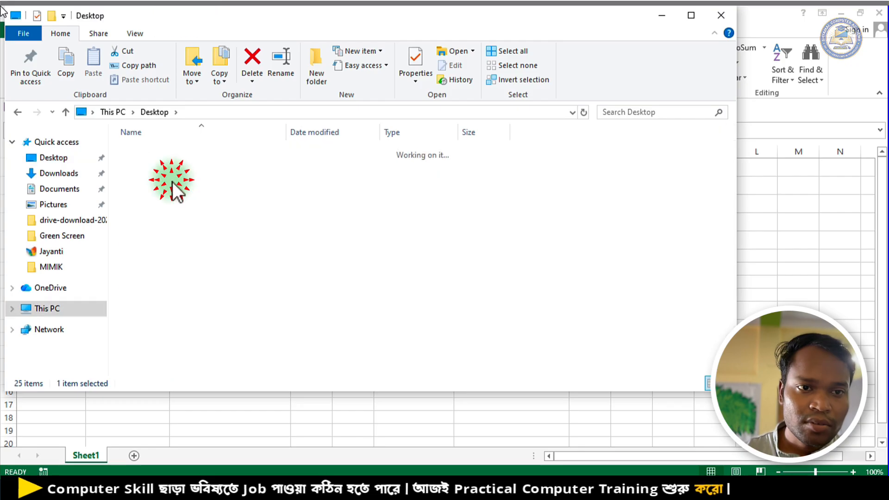
double_click(198, 249)
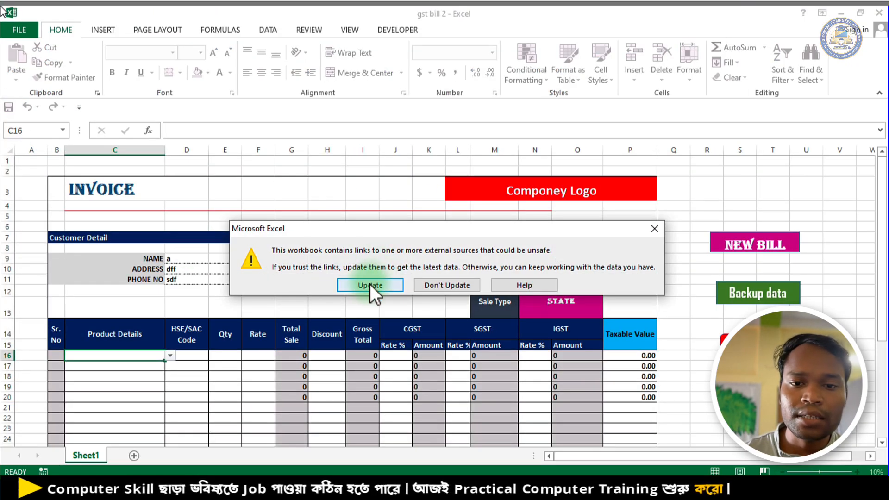
left_click(370, 285)
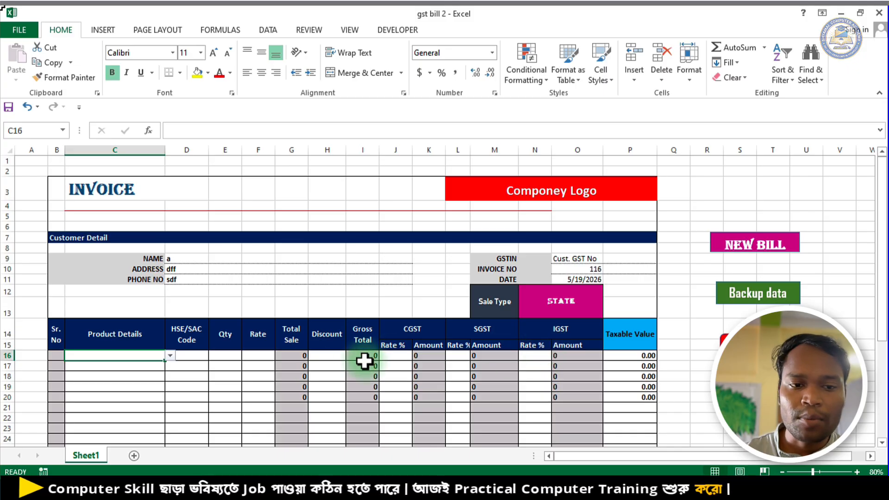
- Examine the IFERROR and VLOOKUP formula in D16, the first HSE/SAC Code cell of the invoice
left_click(211, 366)
left_click(189, 357)
double_click(189, 357)
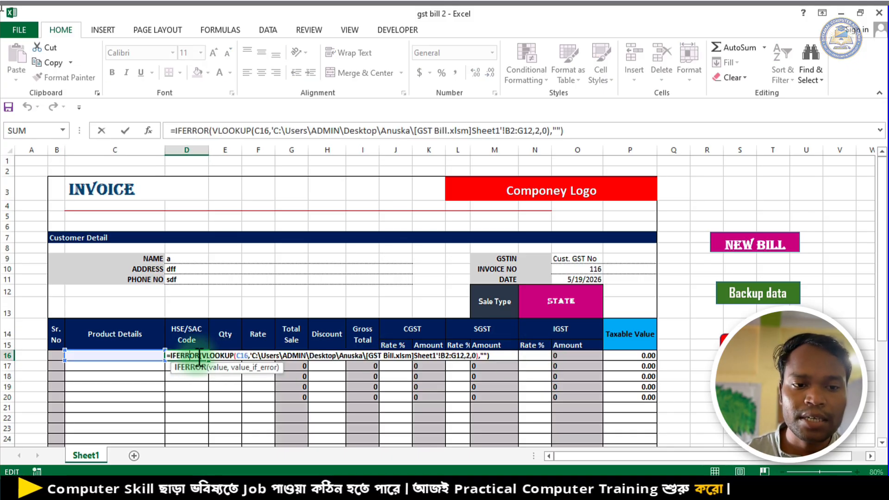
left_click(224, 357)
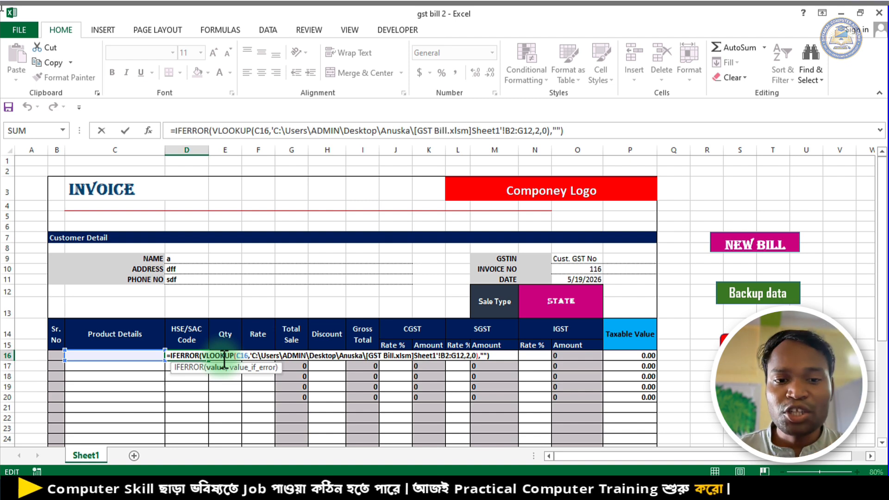
key("ctrl+Return")
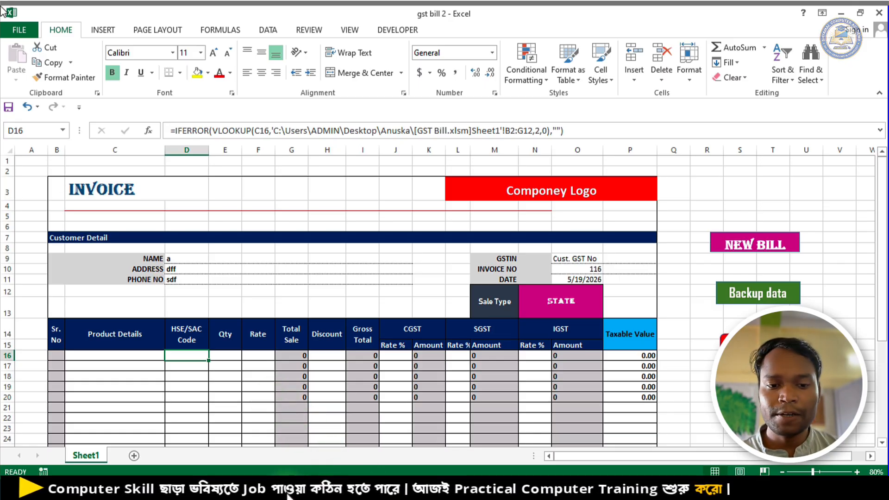
- Switch back to the Book1 workbook
mouse_move(359, 491)
left_click(371, 448)
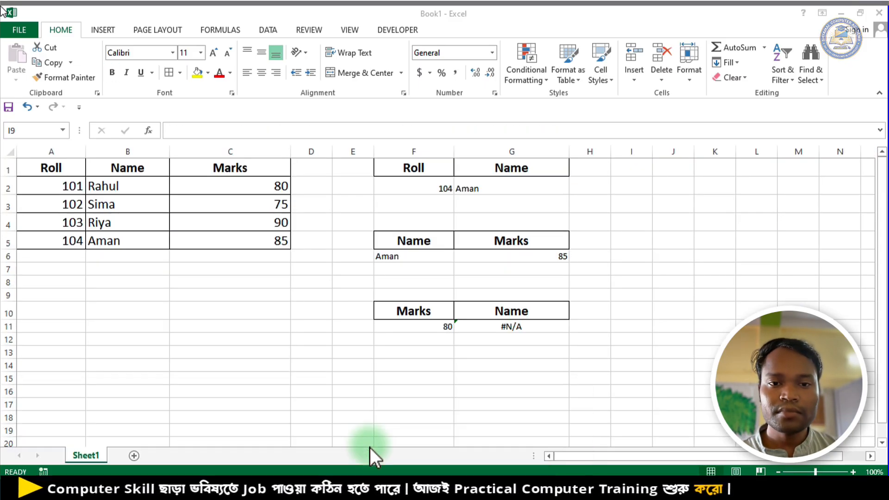
left_click(340, 385)
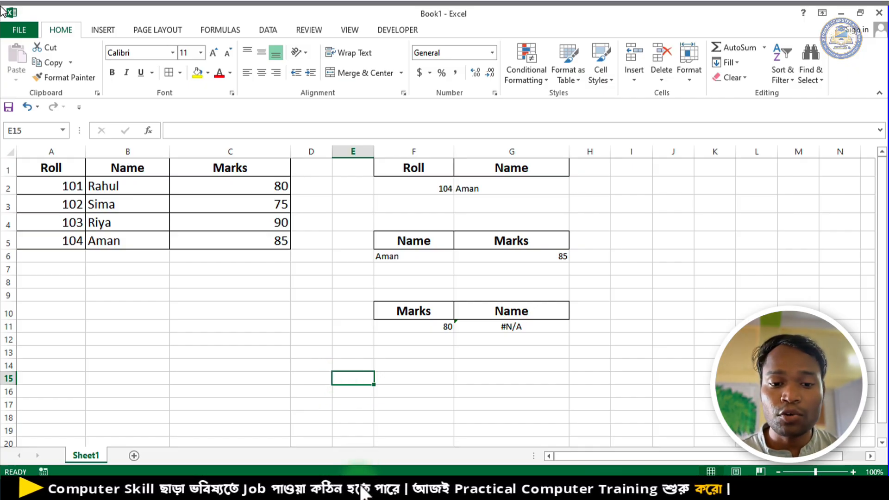
- Switch to the Vlookup Function notes in the browser and view the VLookup Approximate Match example
mouse_move(364, 491)
left_click(368, 406)
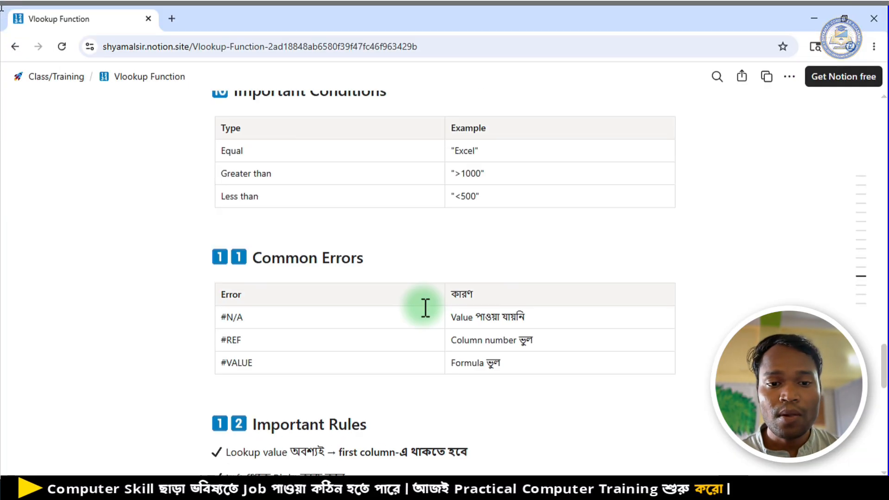
scroll(426, 308, "up", 20)
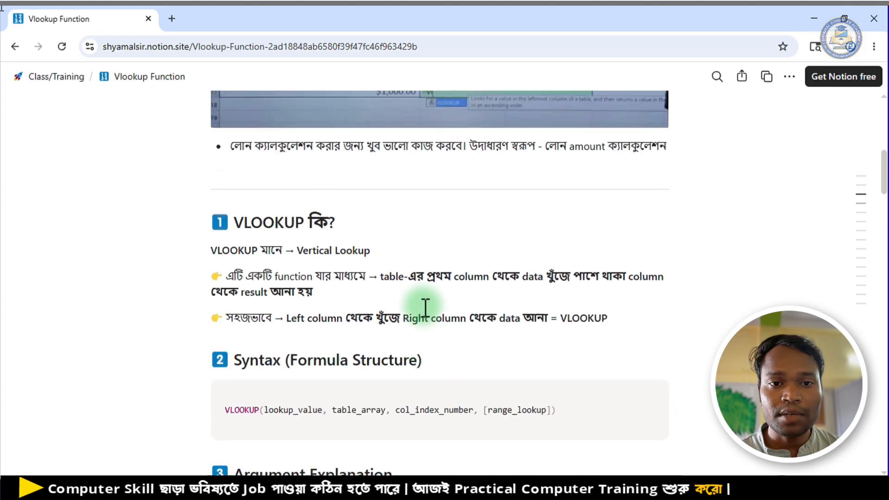
scroll(426, 308, "up", 4)
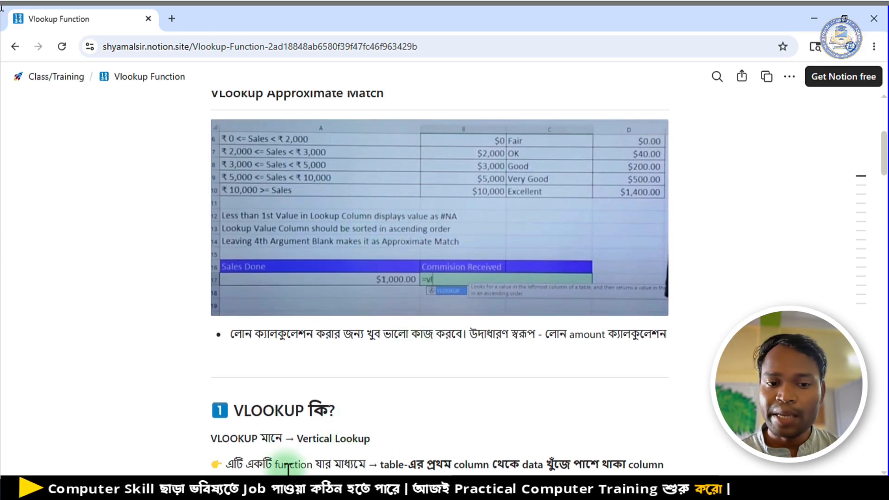
- Return to the Book1 workbook in Excel and add a new worksheet after Sheet1
mouse_move(263, 497)
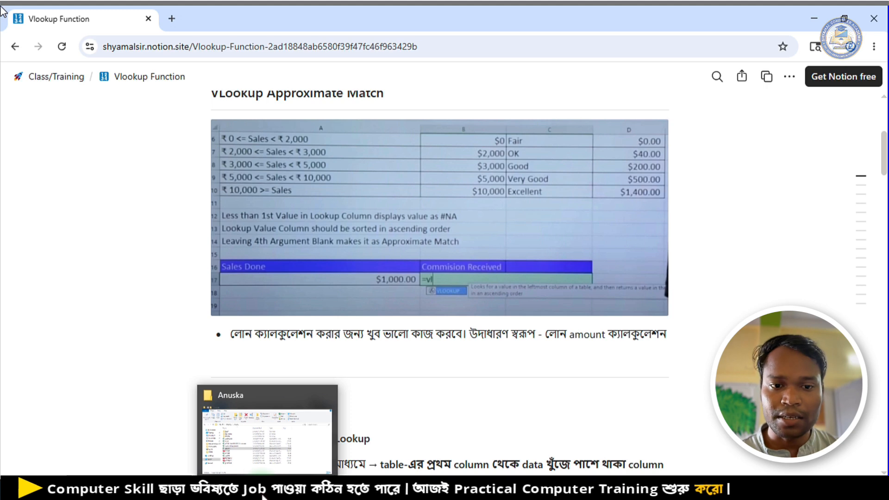
left_click(363, 496)
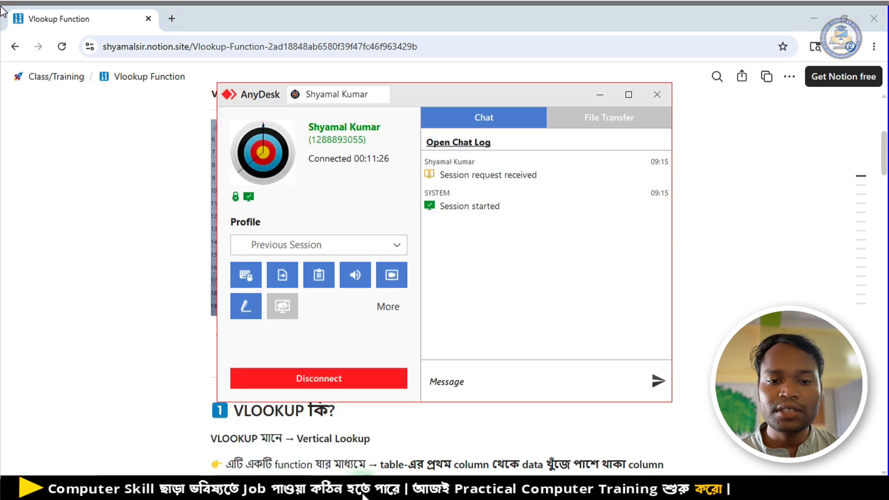
mouse_move(299, 497)
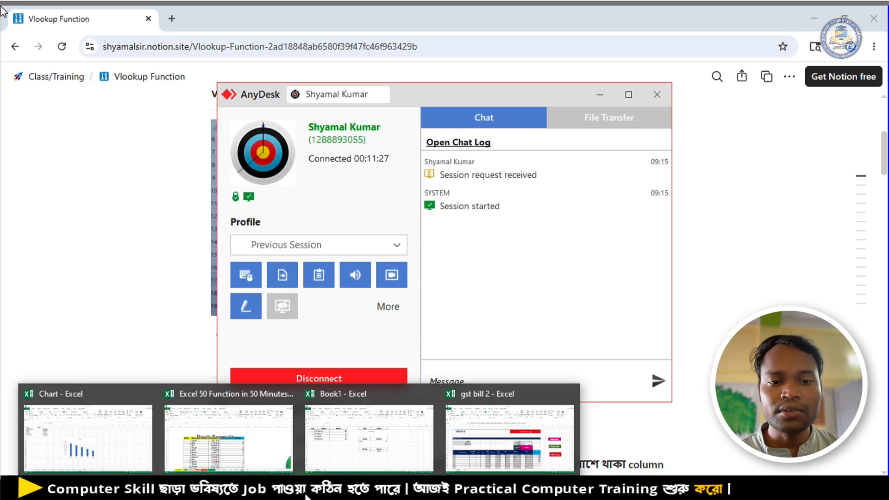
left_click(391, 454)
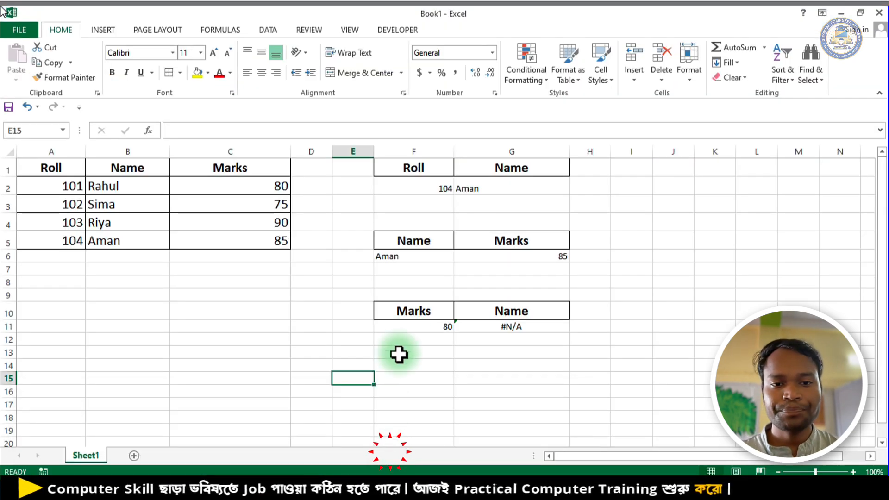
left_click(135, 455)
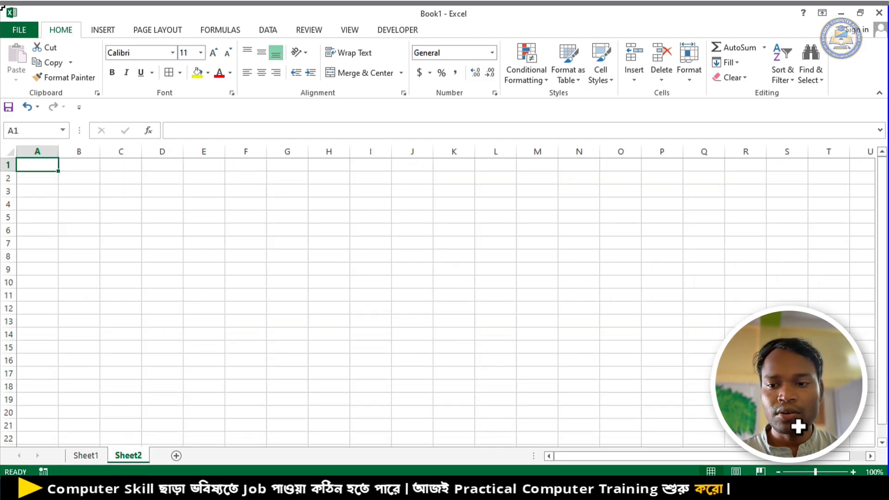
- Enter the header Loan Amount in D1 of the new sheet and widen column D to fit it
left_click(823, 471)
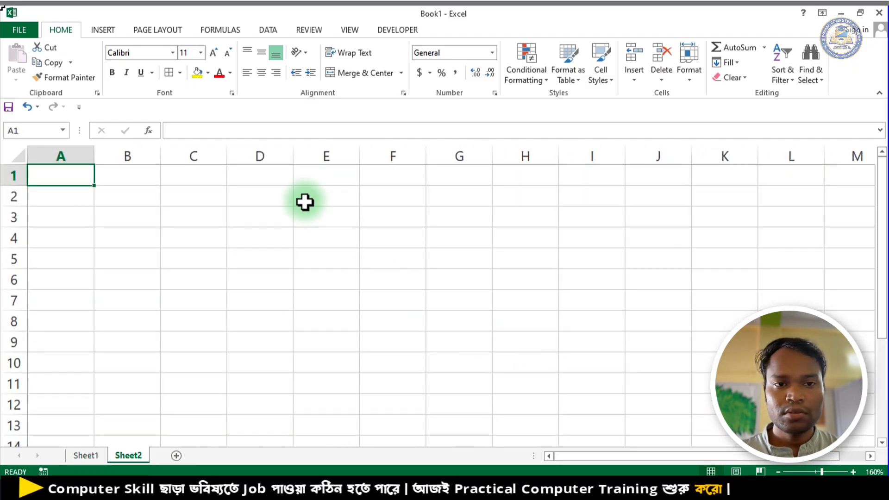
left_click(282, 179)
type("LoanA")
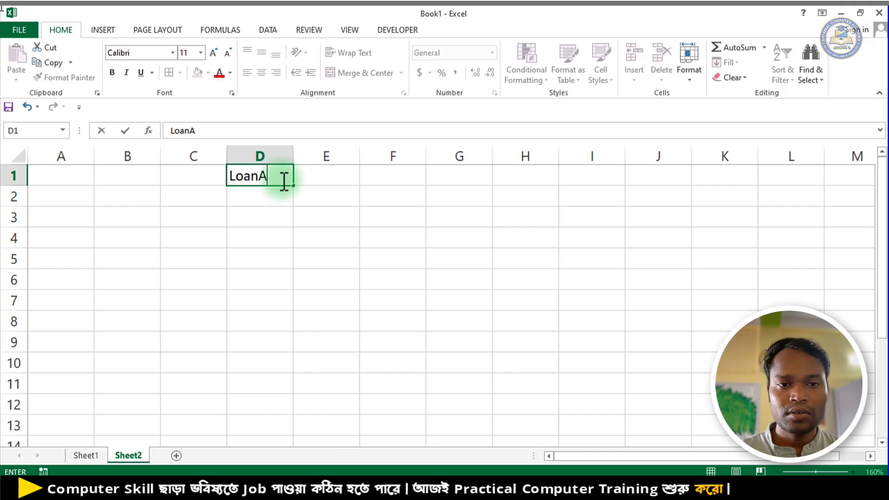
key("BackSpace")
type("An")
key("BackSpace")
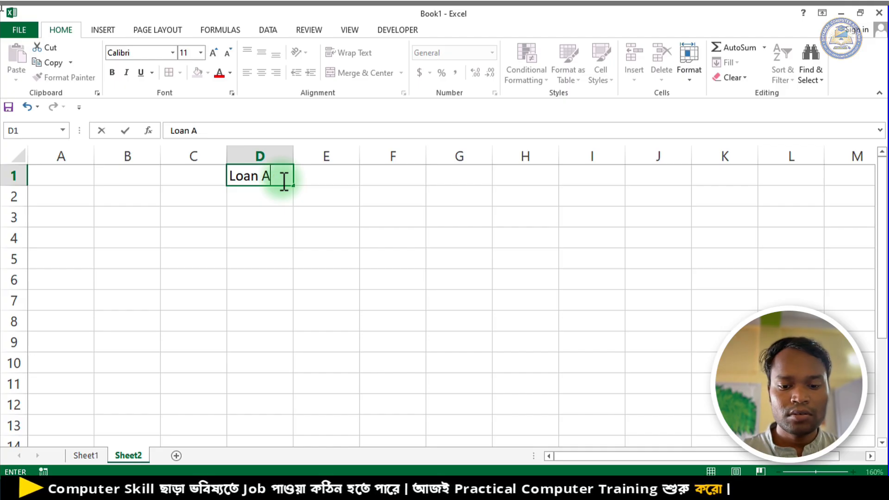
type("mount")
key("Tab")
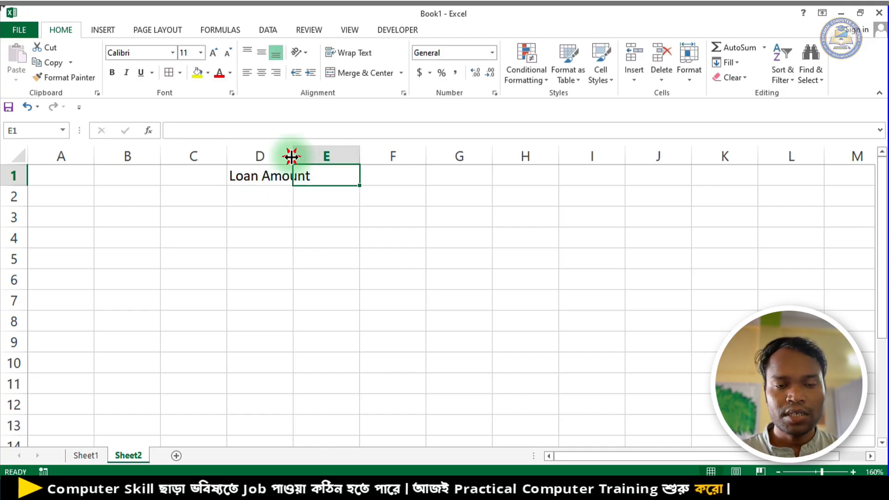
left_click_drag(291, 157, 350, 161)
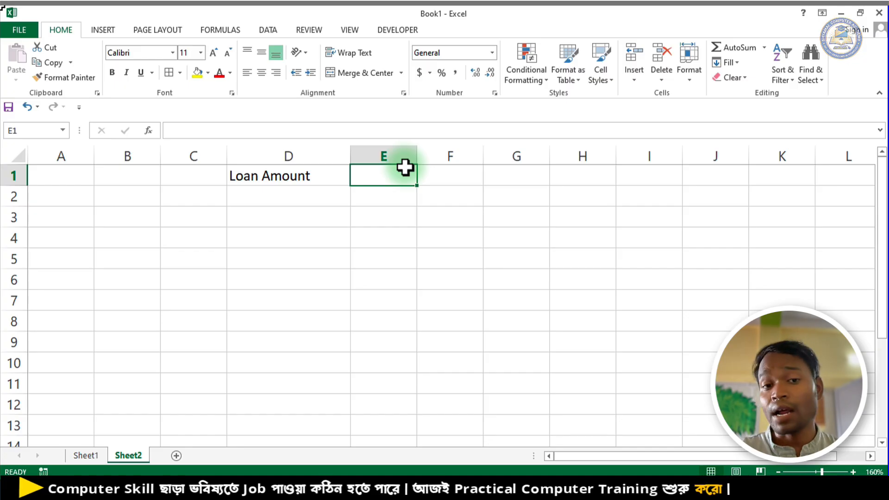
- Enter the header Interest in E1, beside the Loan Amount header
type("P")
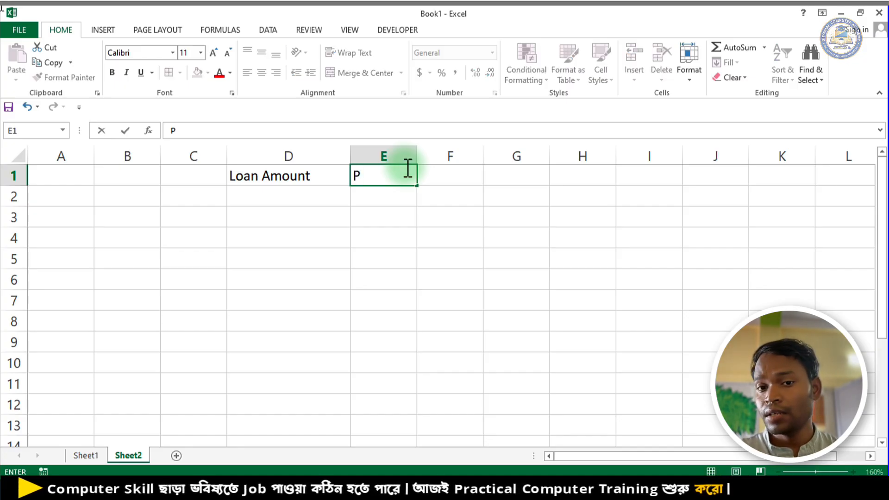
key("BackSpace")
type("Inte")
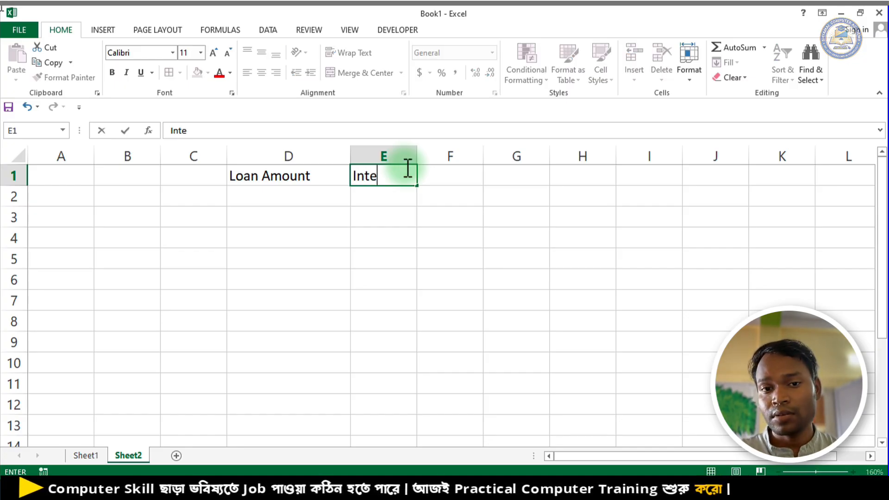
type("rest")
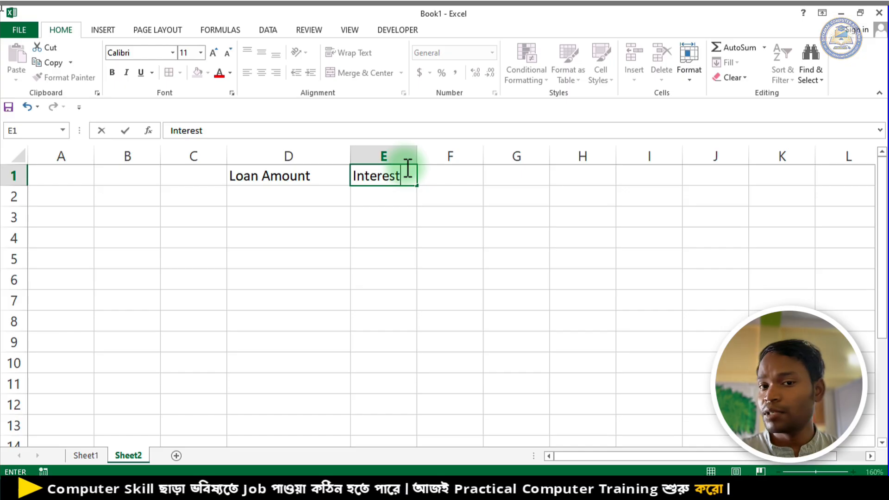
key("Tab")
- Fill D2:D5 under Loan Amount with the values 5000, 15000, 25000 and 50000
left_click(285, 209)
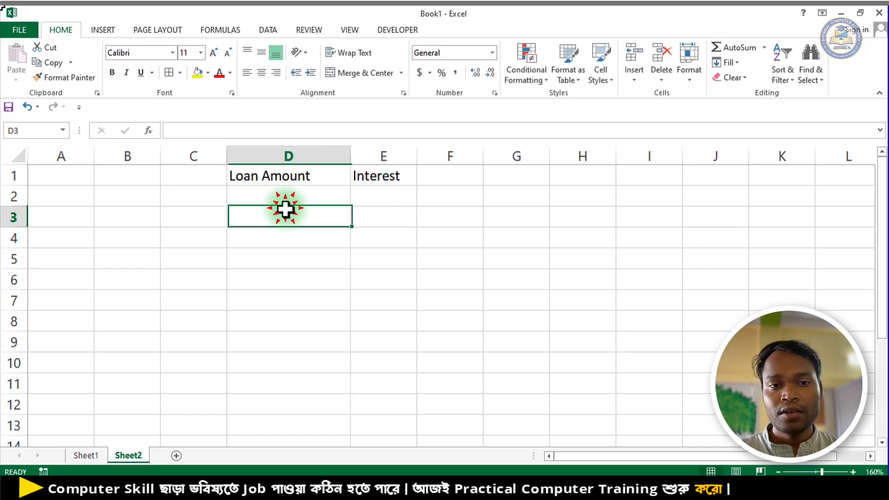
left_click(295, 199)
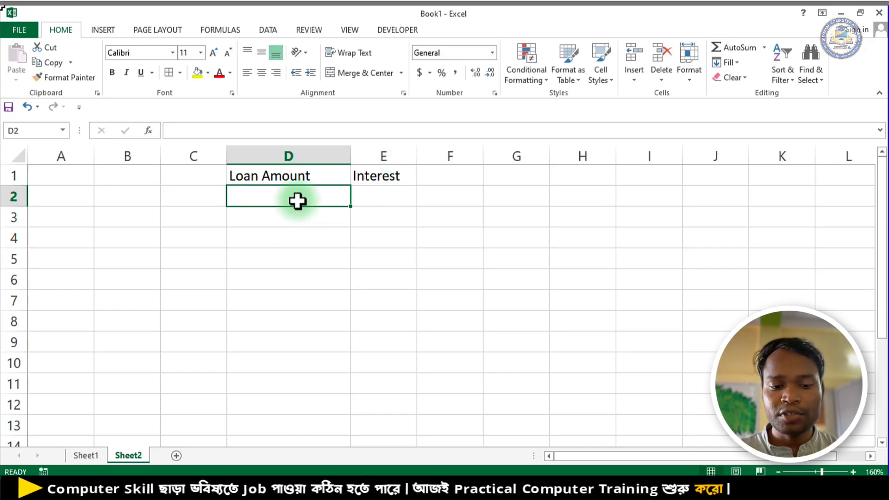
type("5000")
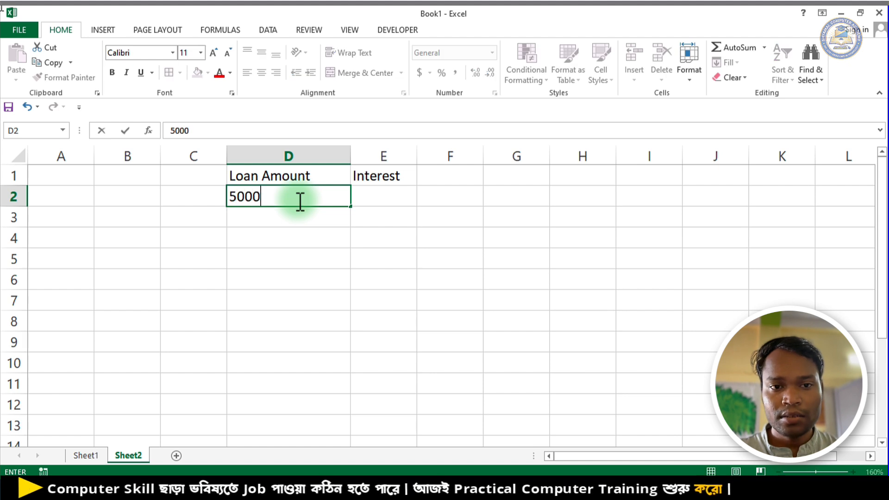
key("Return")
type("15000")
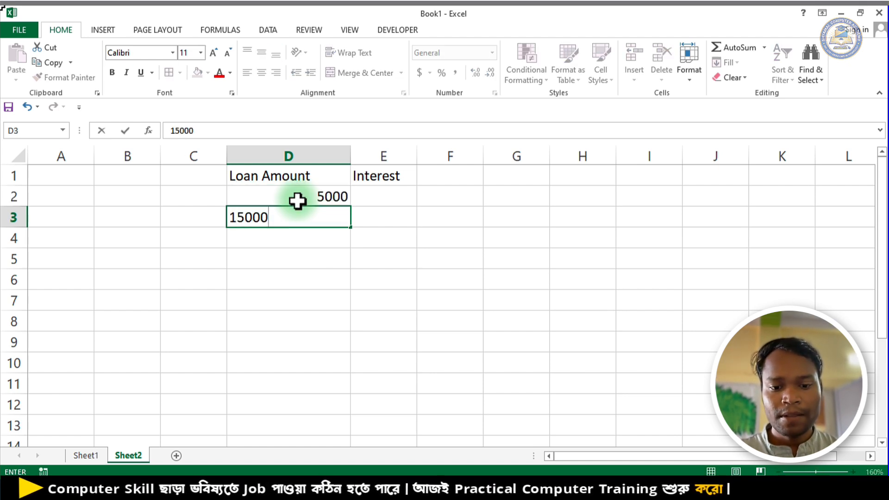
key("Return")
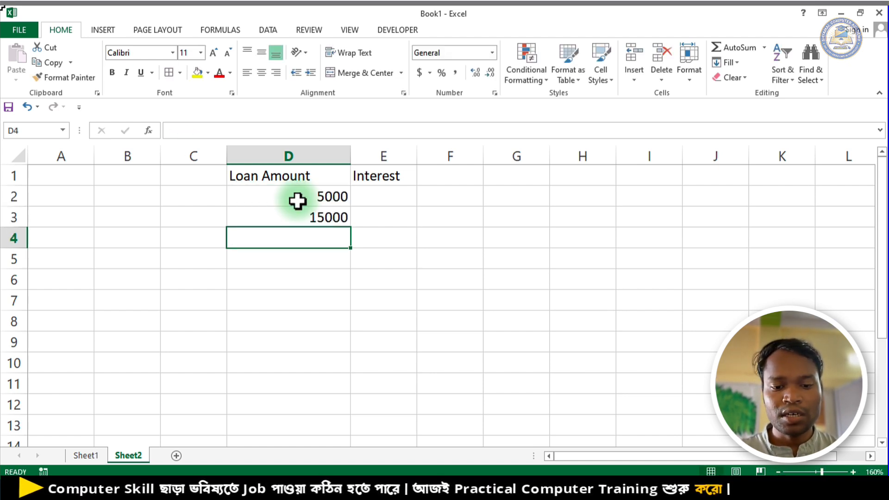
type("25000")
key("Return")
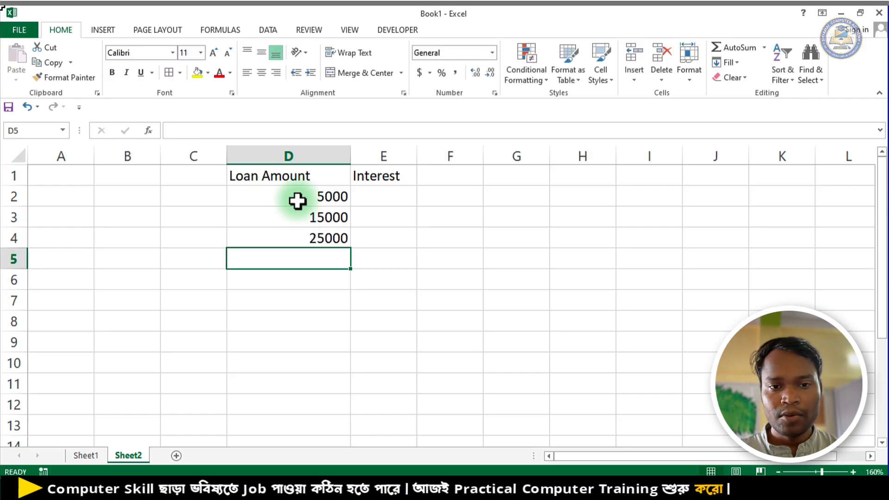
type("50000")
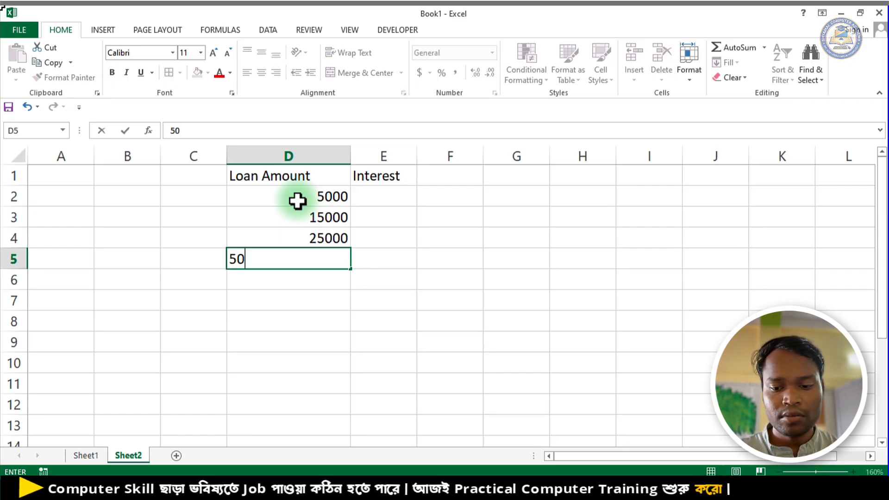
key("Return")
- Calculate the interest in E2 with the formula =D2*5% and fill it down to E5
left_click(358, 195)
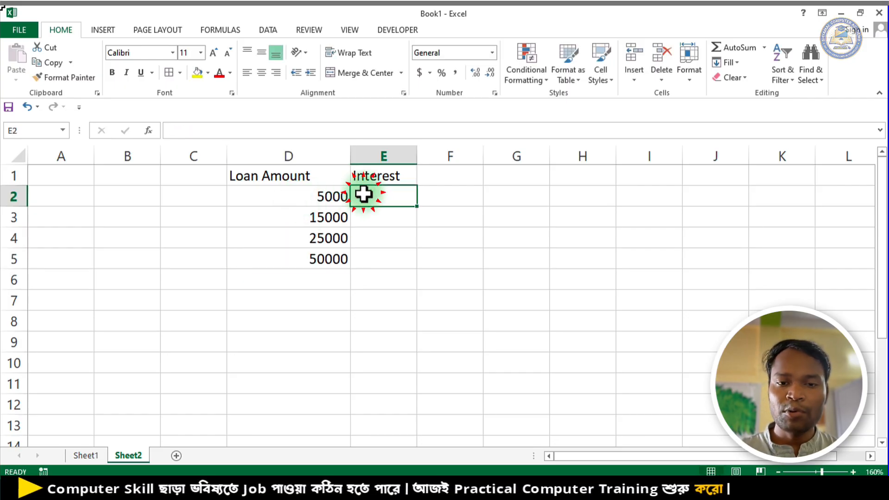
type("=")
left_click(325, 201)
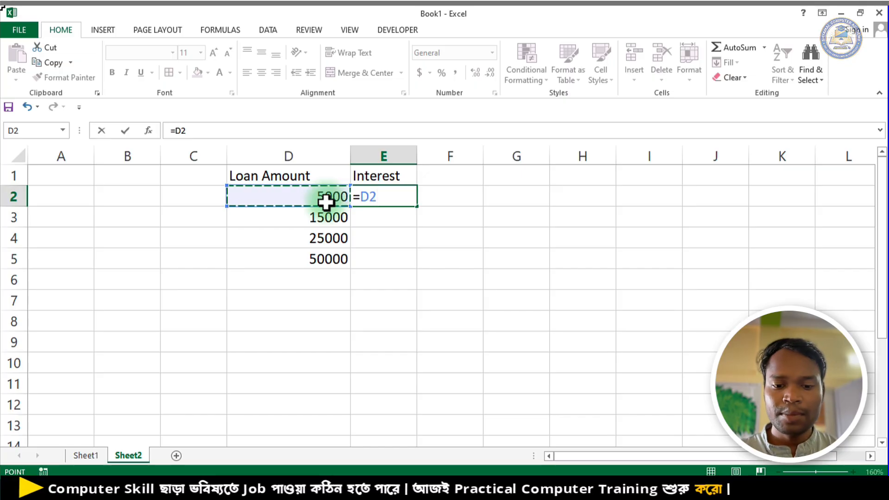
type("*5%")
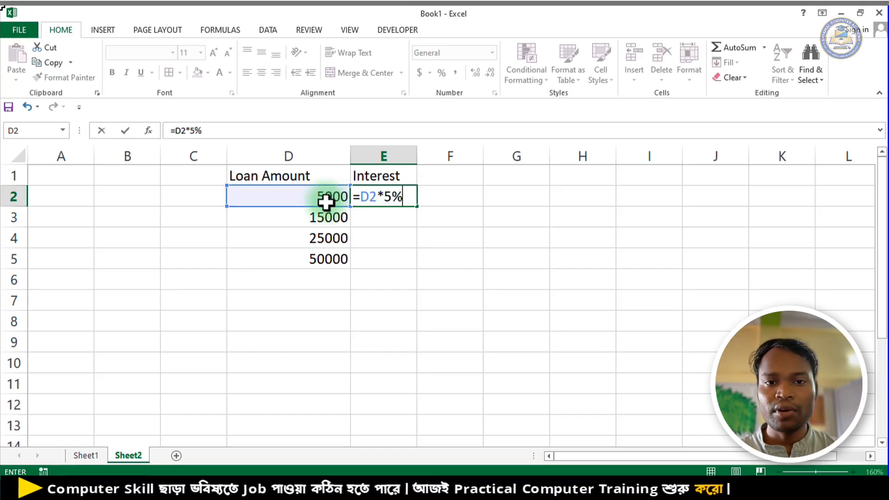
key("Return")
left_click(377, 196)
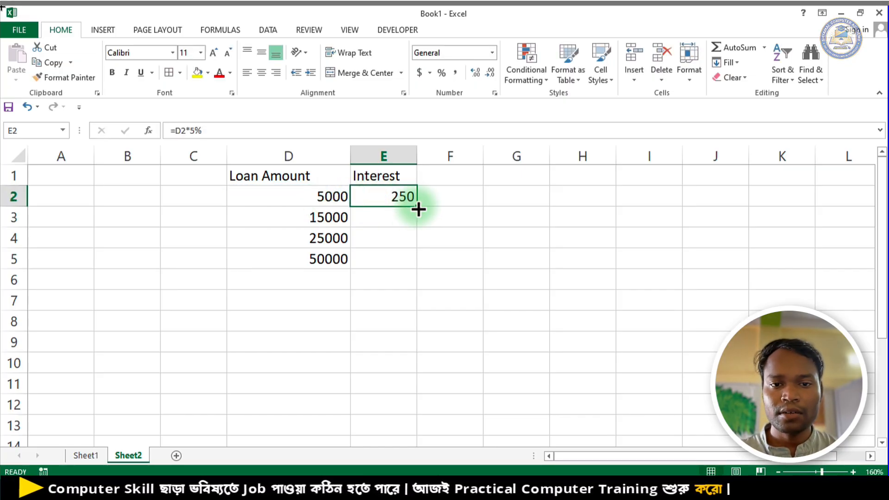
left_click_drag(418, 207, 303, 151)
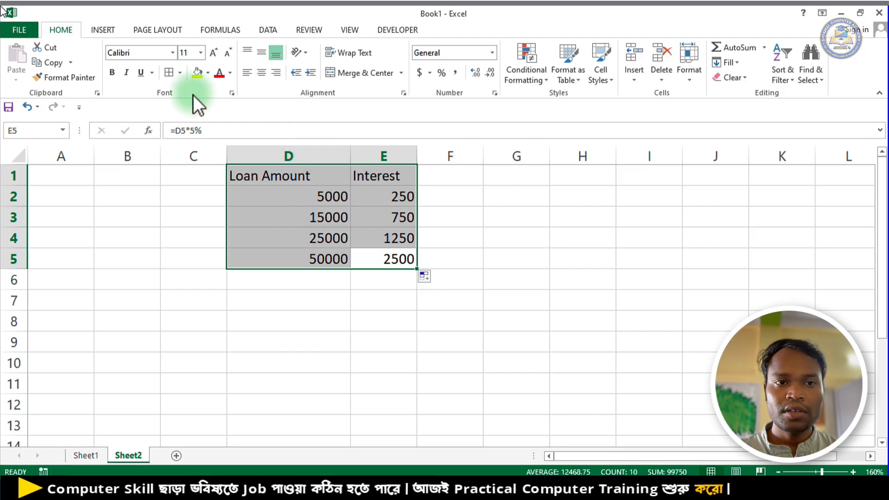
- Apply all borders to the table D1:E5 and make the headers in D1:E1 bold
left_click(164, 74)
left_click(192, 220)
mouse_move(268, 183)
left_mouse_down()
mouse_move(367, 186)
mouse_move(364, 178)
left_mouse_up()
key("ctrl+b")
- Copy the Loan Amount and Interest headers to H1:I1 and fit column H to its text
key("ctrl+c")
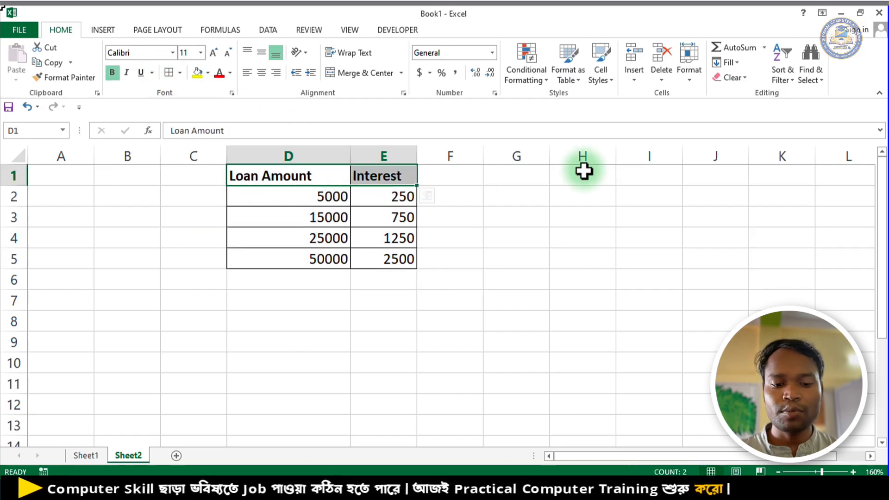
left_click(602, 174)
key("Return")
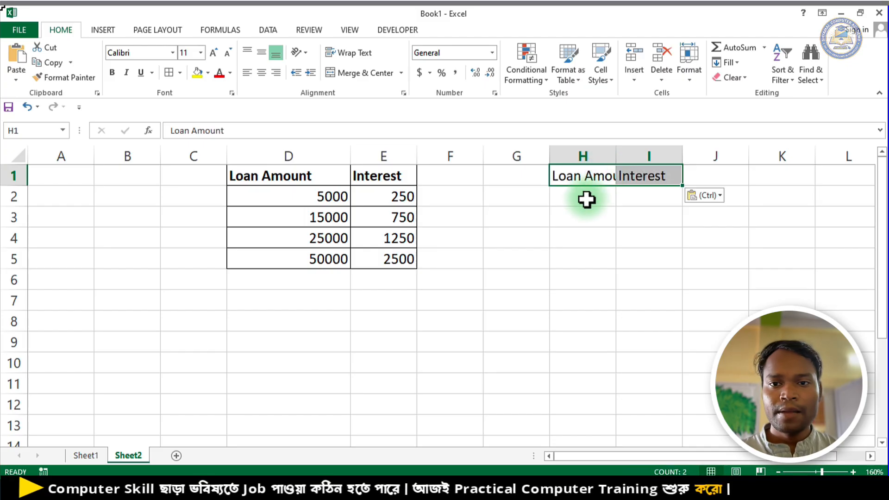
left_click_drag(620, 152, 631, 153)
left_click(577, 235)
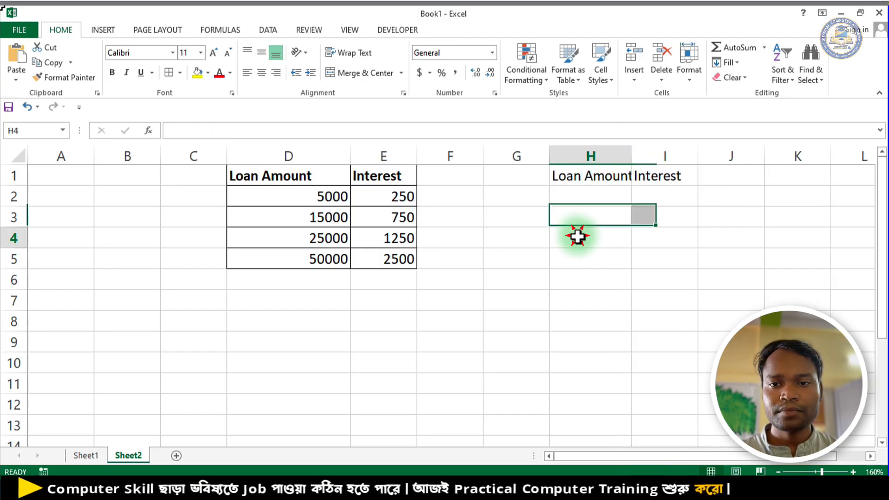
double_click(630, 156)
- Enter 50000 in H2 as the loan amount to look up
left_click(590, 199)
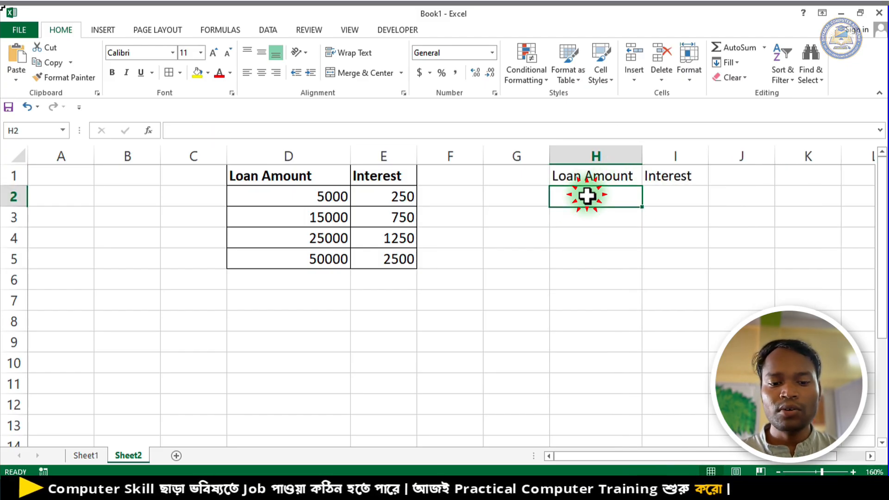
type("50000")
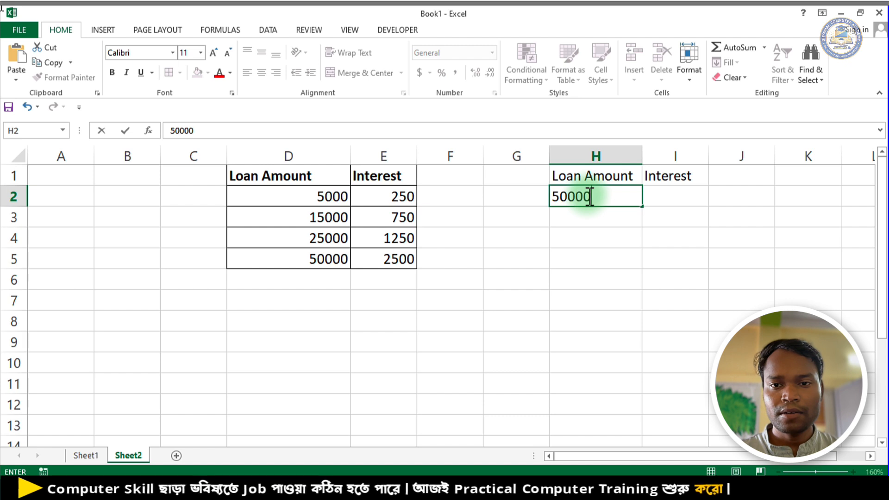
key("Tab")
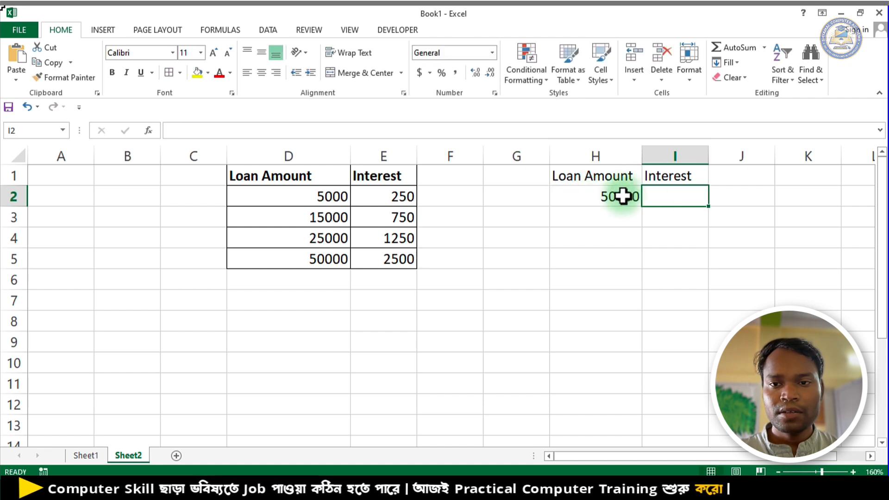
- Widen column I and enter the exact-match formula =VLOOKUP(H2,D1:E5,2,0) in I2
left_click(710, 152)
left_click_drag(711, 151, 724, 151)
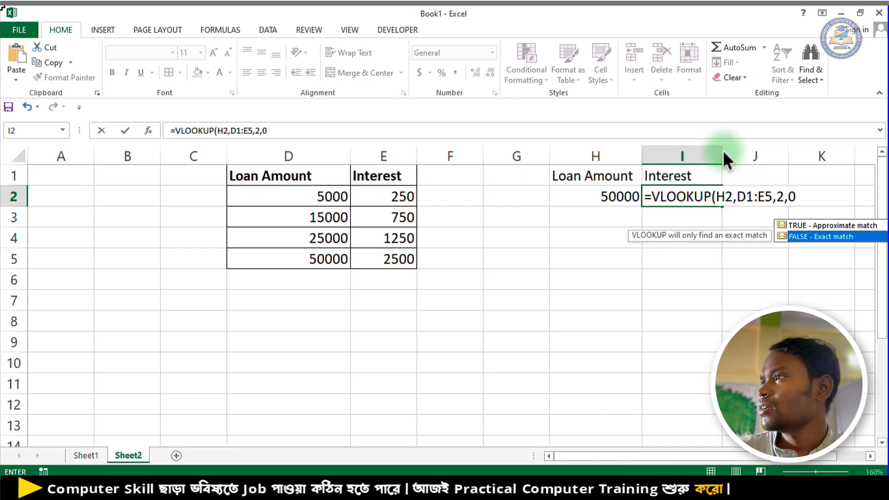
key("F2")
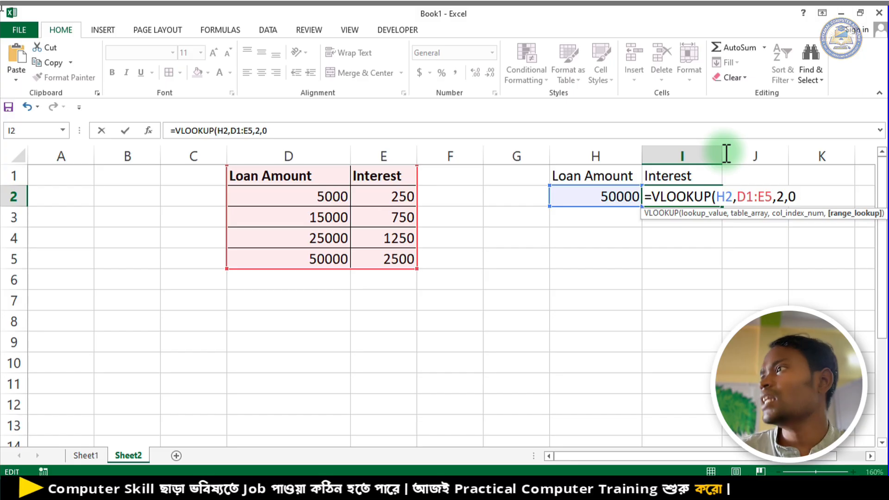
key("Return")
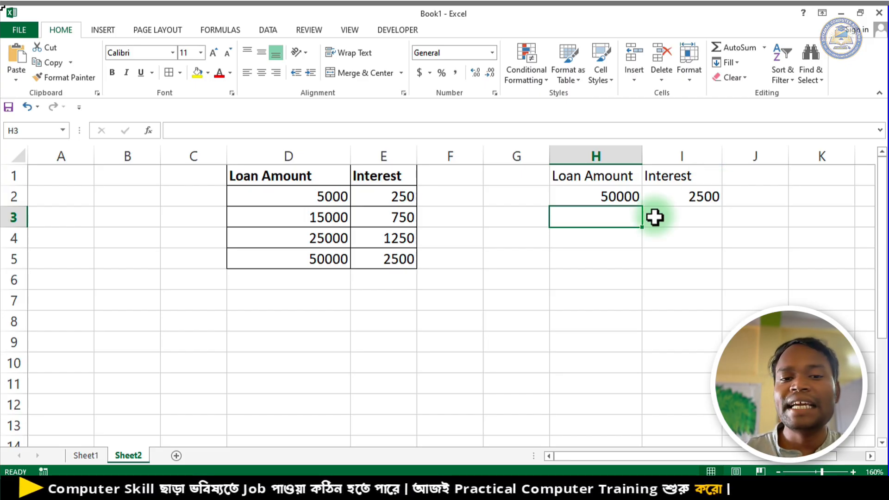
- Review the lookup formula in I2, change the loan amount in D5 to 60000 and check the effect on the lookup
left_click(339, 237)
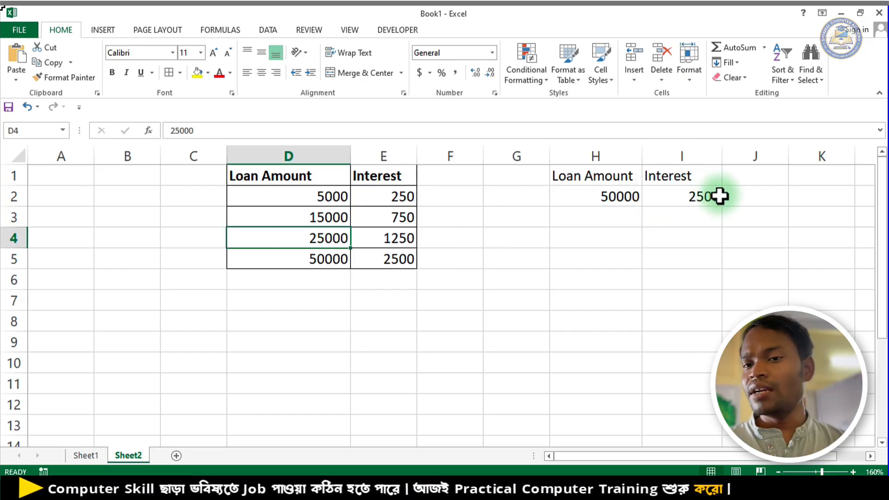
left_click(686, 197)
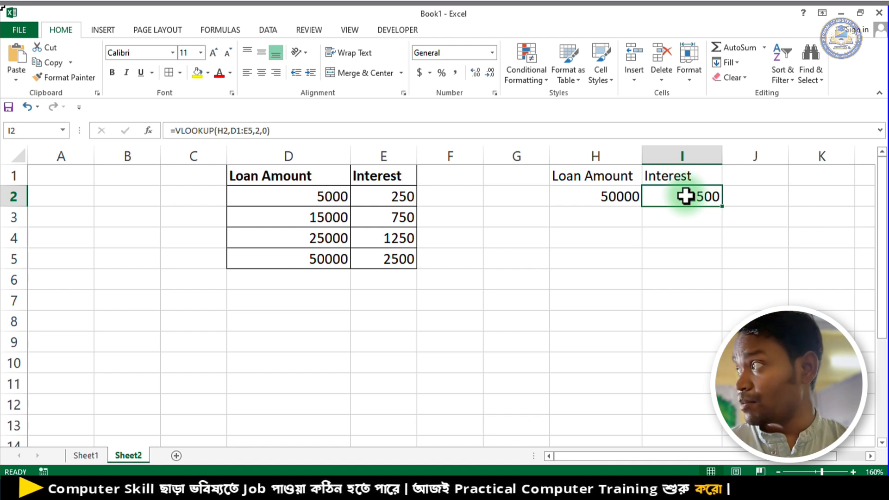
left_click(312, 256)
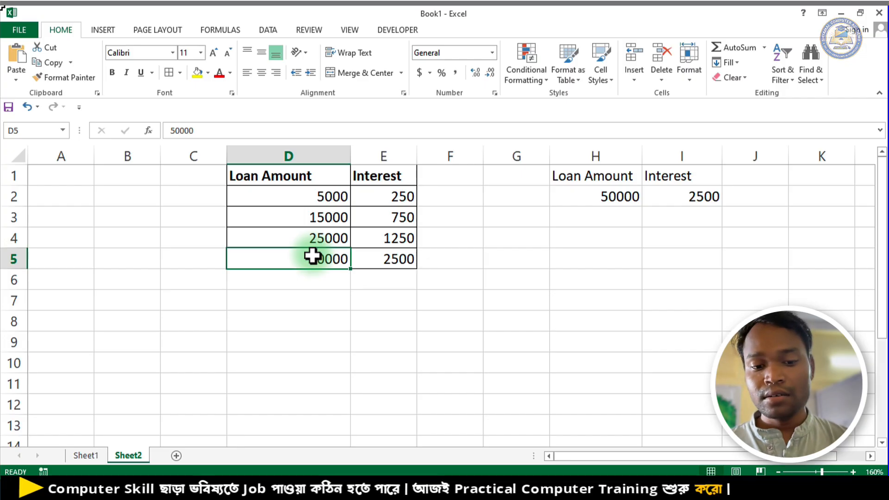
type("60000")
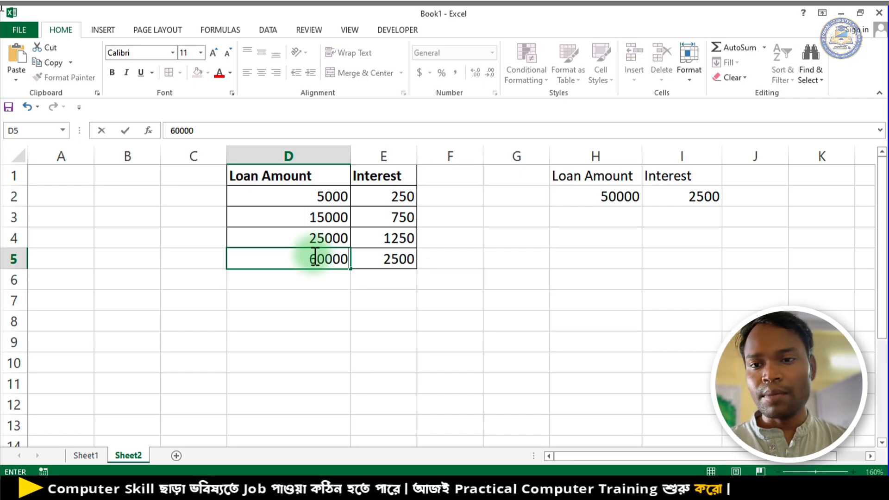
key("Return")
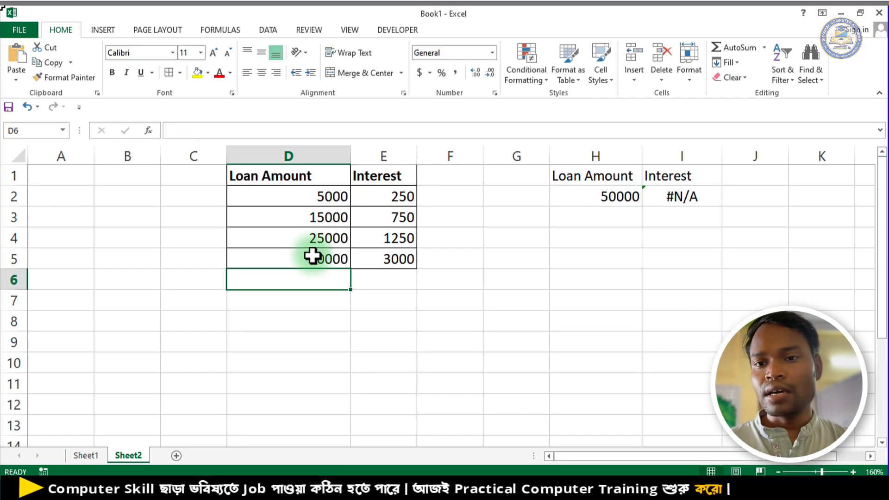
left_click(674, 177)
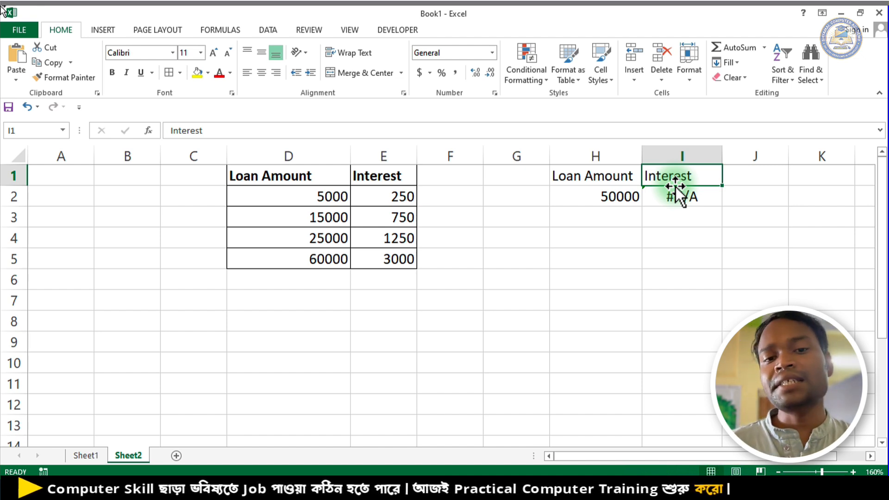
left_click(327, 196)
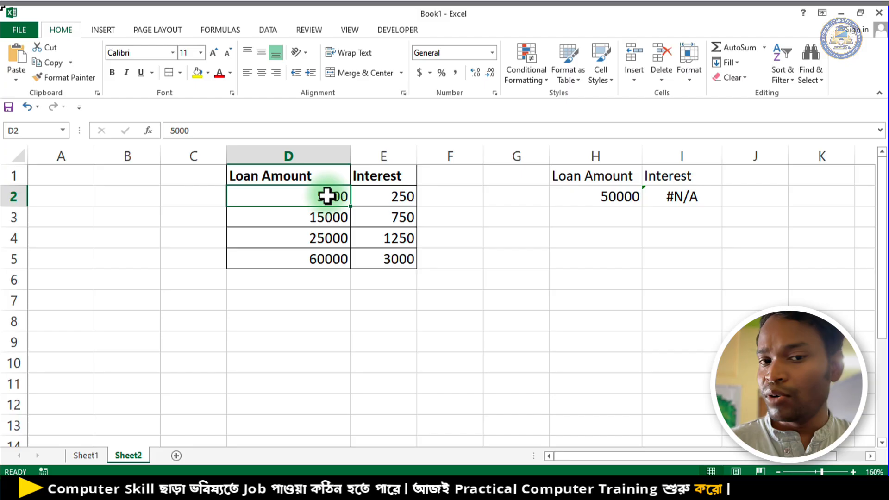
left_click(374, 196)
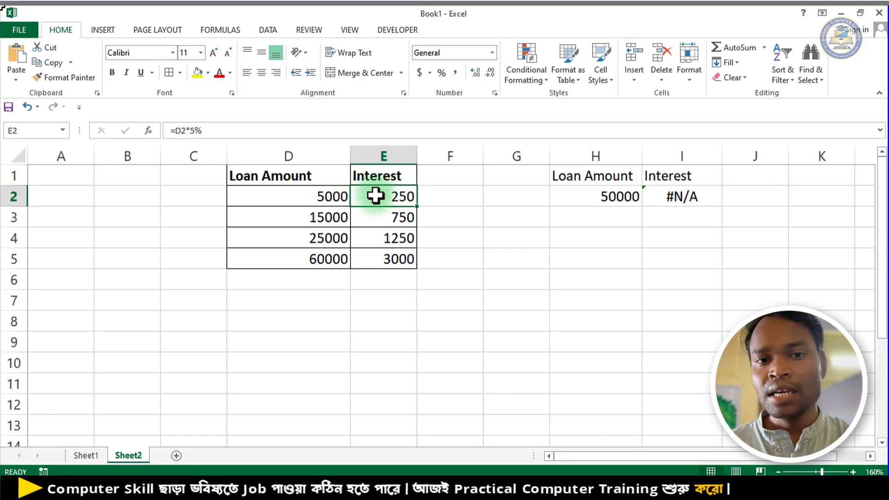
left_click(311, 220)
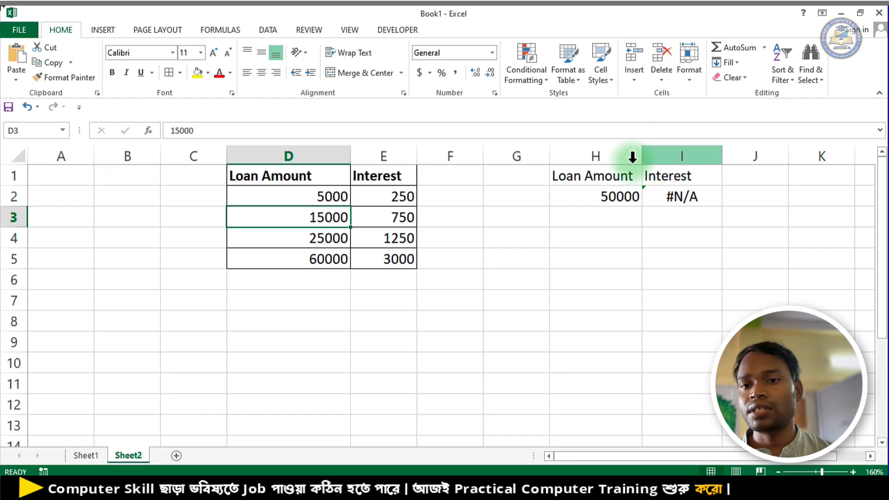
- Copy the Loan Amount and Interest headers from H1:I1 to H4:I4 and enter 4000 in H5 as the lookup amount
left_click_drag(618, 176, 670, 177)
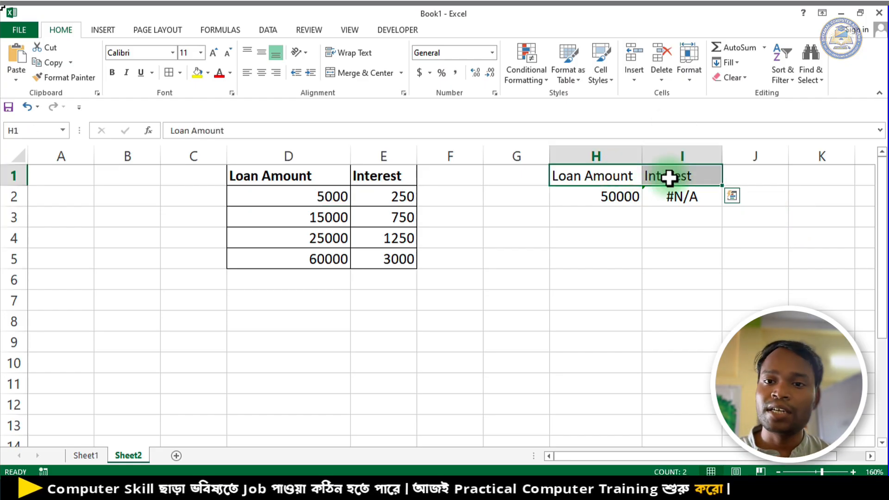
key("ctrl+c")
left_click(586, 243)
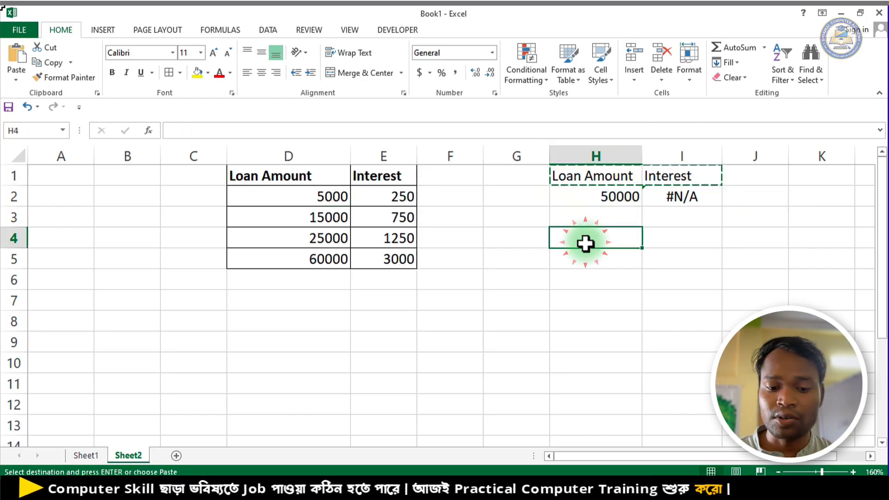
key("ctrl+v")
left_click(579, 262)
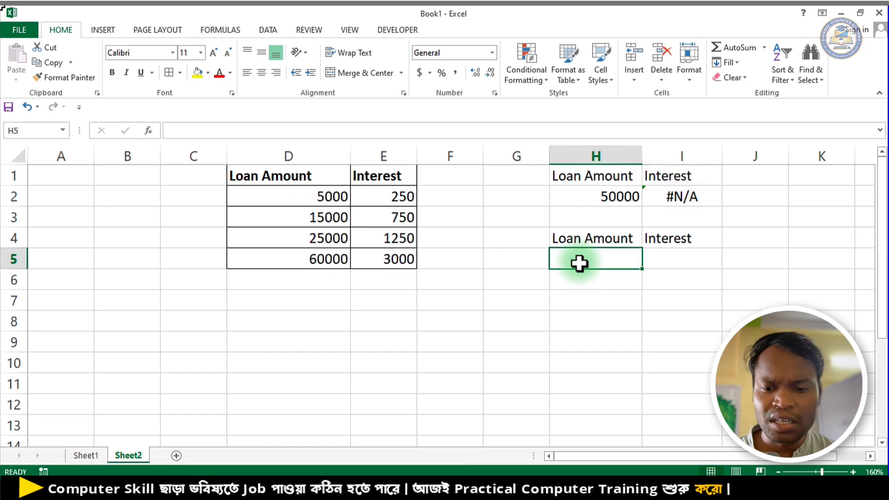
type("4000")
key("Tab")
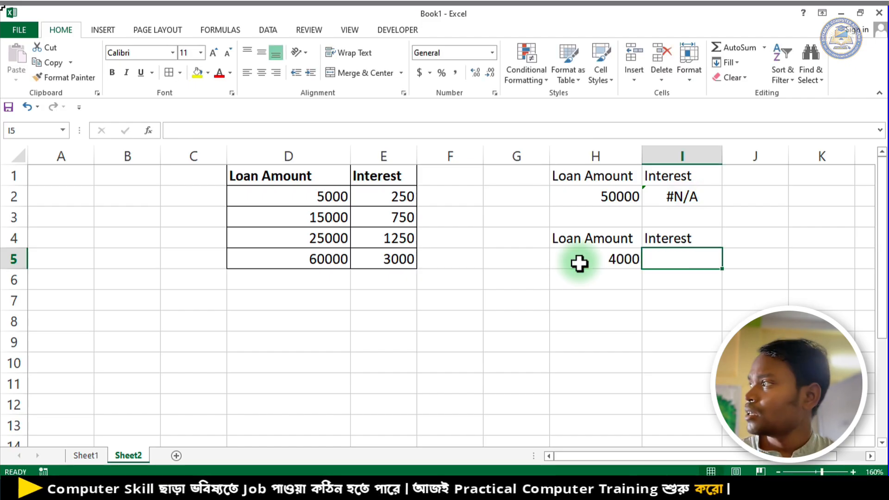
- Start a VLOOKUP formula in I5 with the loan amount in H5 as the lookup value
type("=vl")
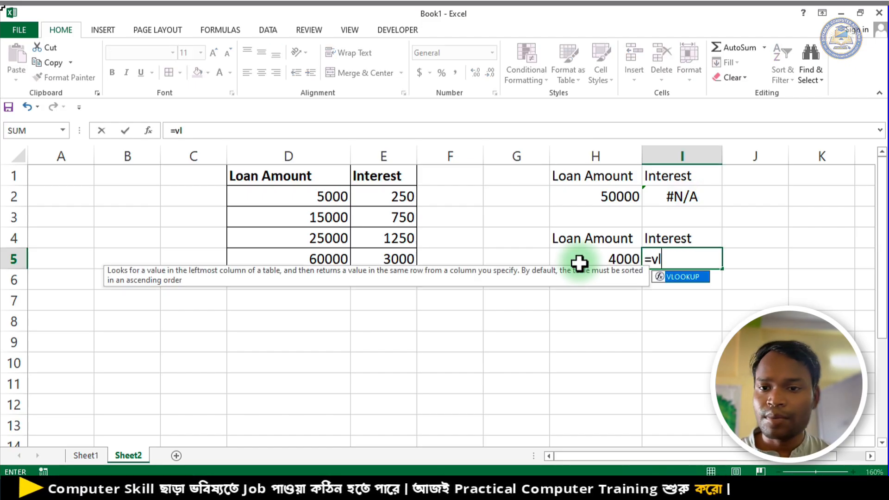
key("Tab")
left_click(579, 264)
type(",")
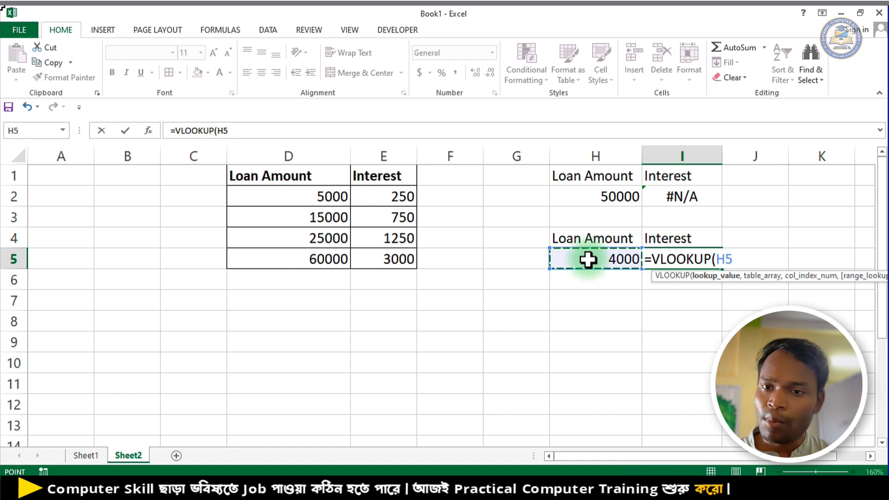
left_click_drag(323, 177, 380, 257)
type("m")
key("BackSpace")
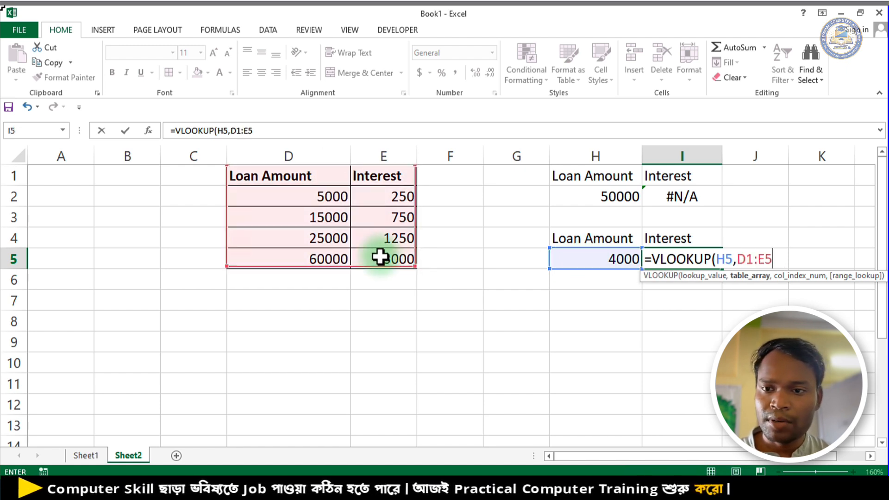
key("BackSpace")
left_click(289, 191)
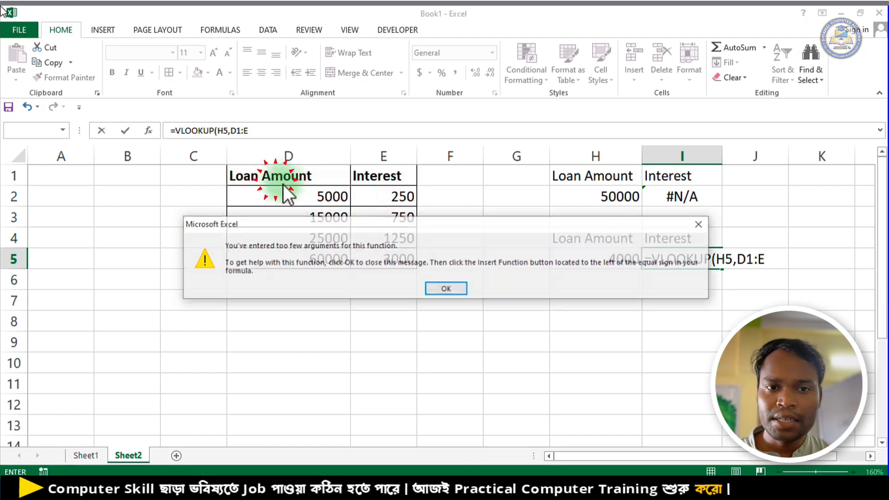
key("Return")
left_click_drag(294, 169, 392, 250)
key("BackSpace")
key("BackSpace")
key("BackSpace")
key("BackSpace")
key("BackSpace")
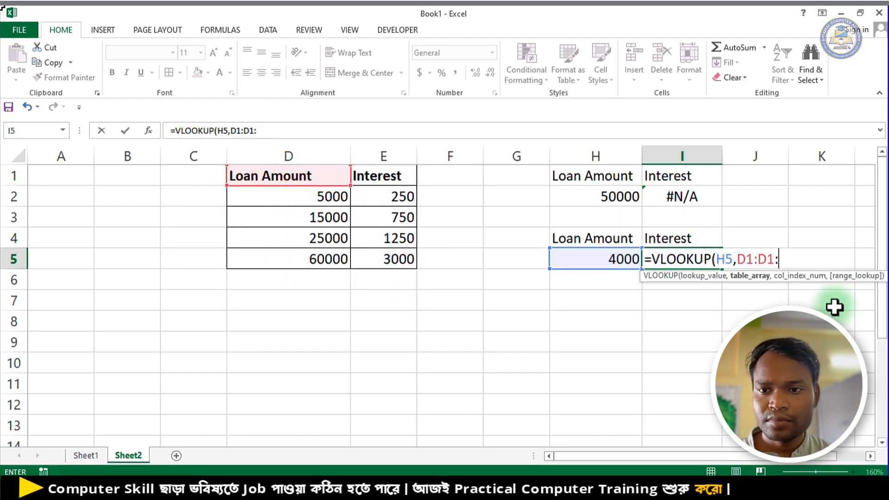
key("BackSpace")
key("BackSpace")
key("BackSpace")
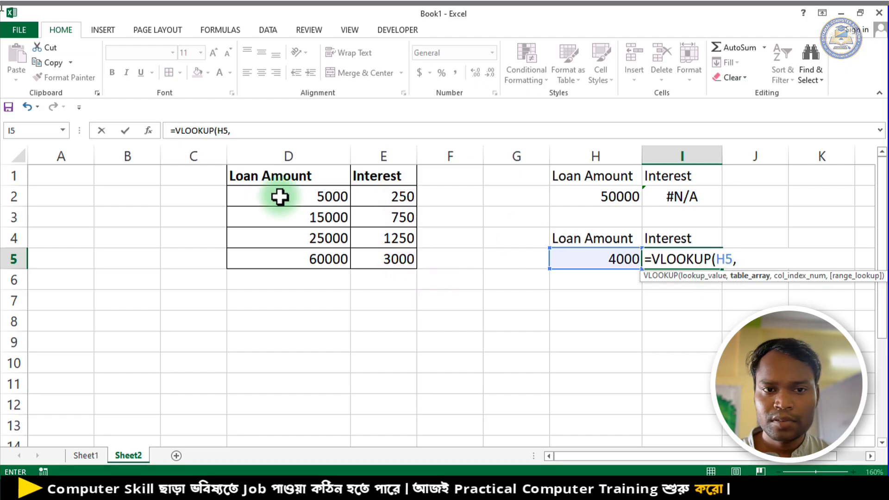
- Complete the approximate-match formula in I5 as =VLOOKUP(H5,D1:E5,2,1) and recheck its match argument
left_click_drag(302, 179, 406, 263)
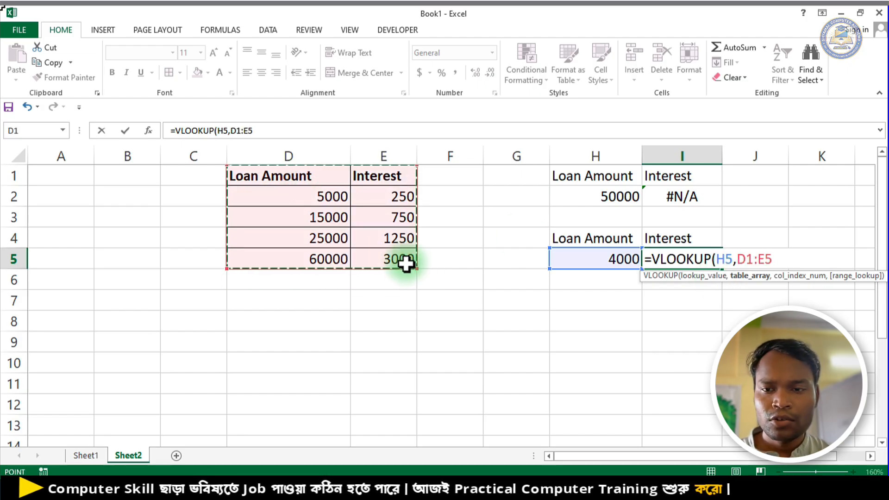
type(",")
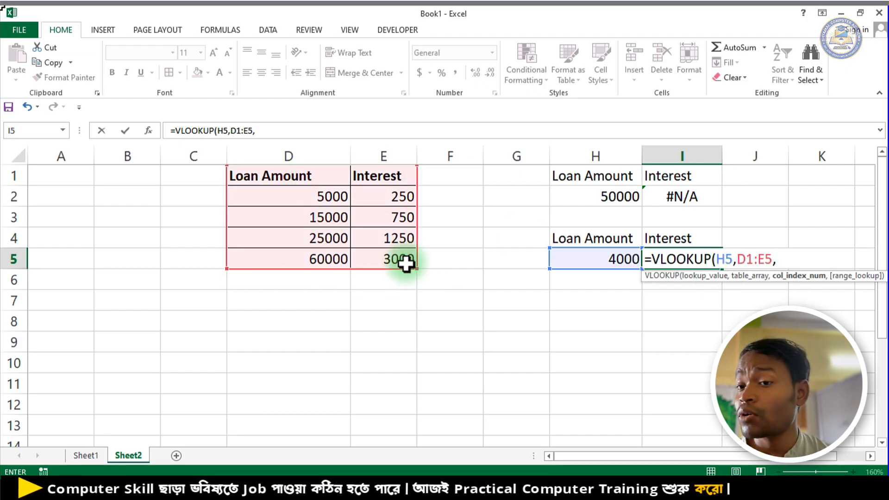
type("2")
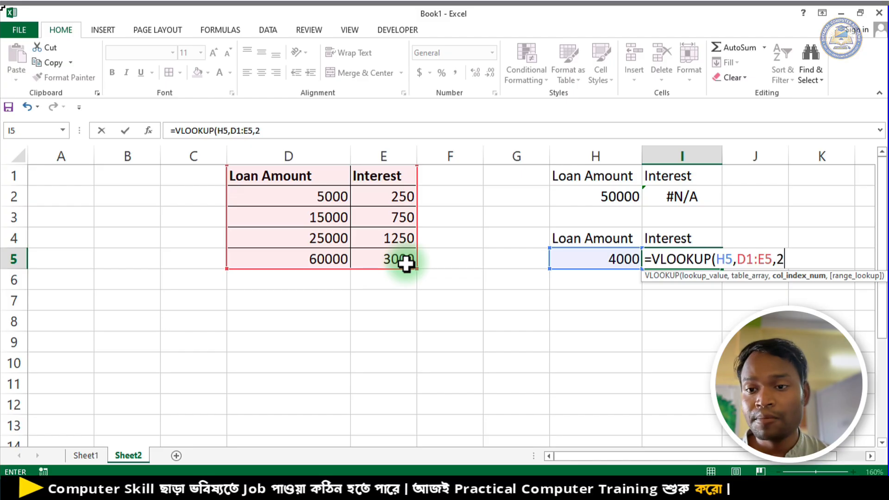
type(",1")
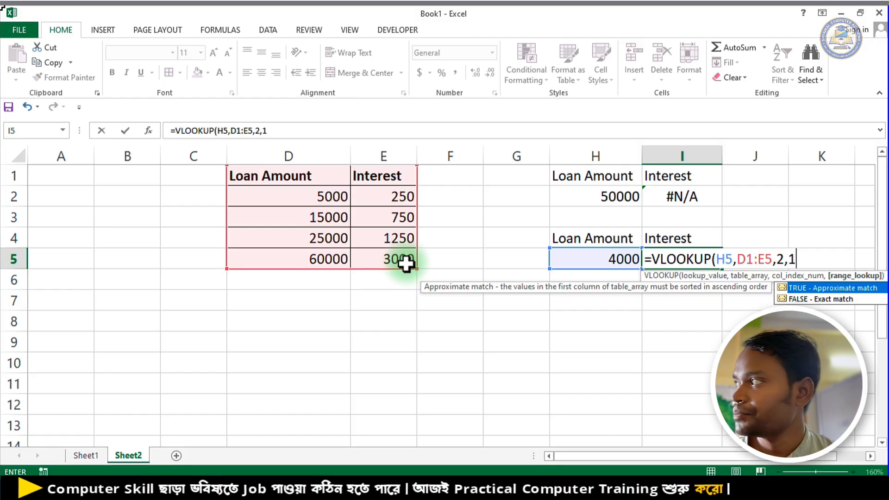
key("Return")
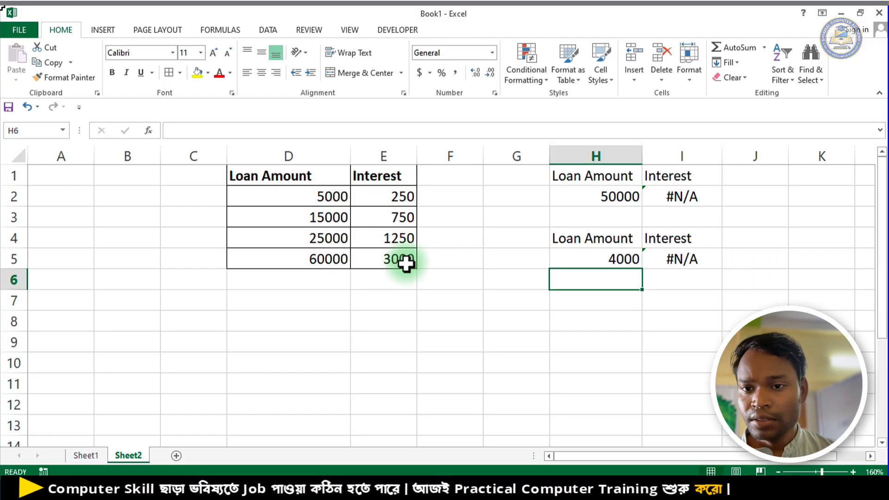
left_click(672, 258)
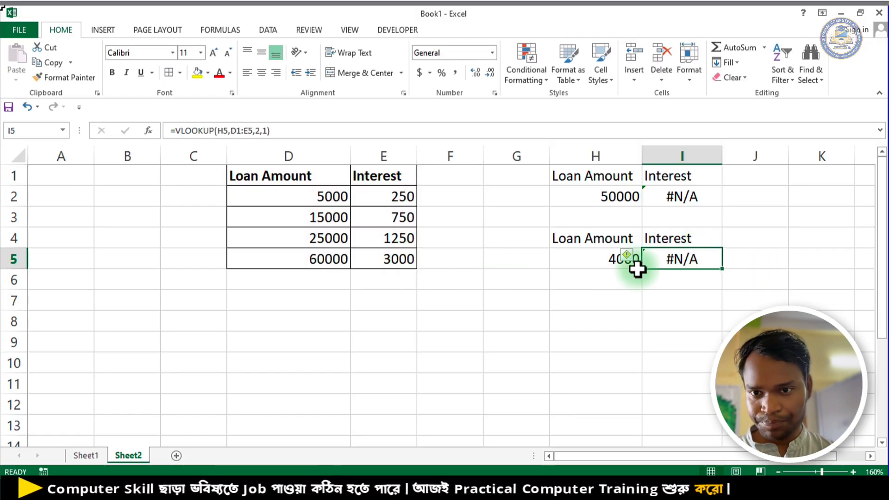
double_click(672, 259)
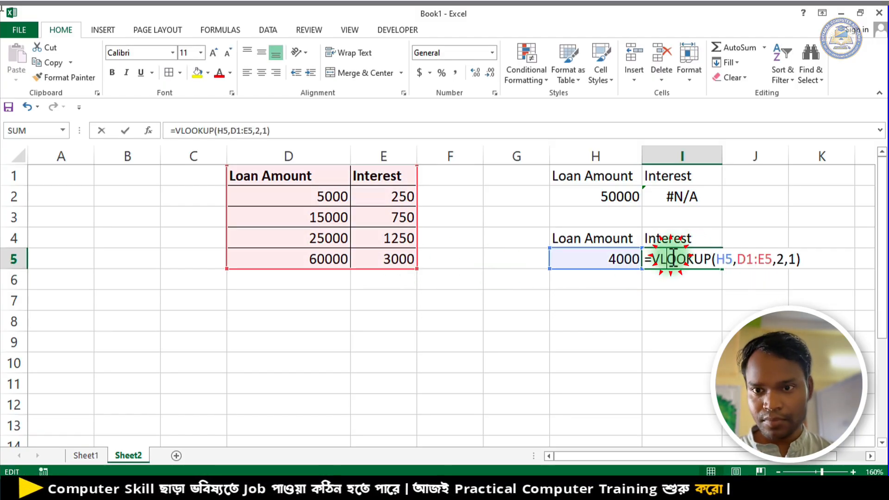
left_click(791, 260)
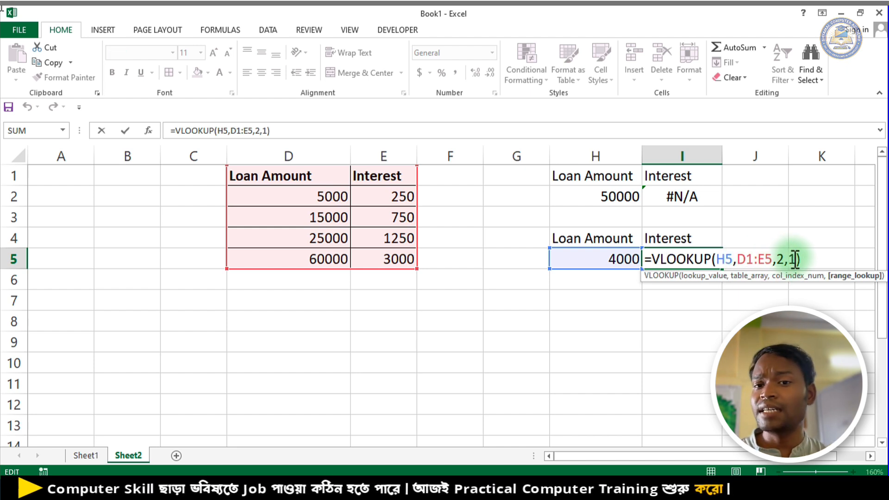
key("ctrl+Return")
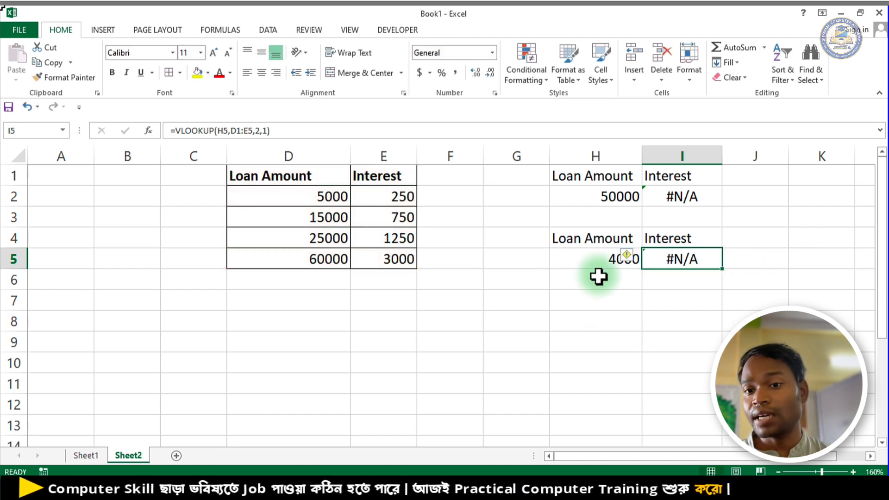
- Test the approximate match by setting the loan amount in H5 to 5500 and compare the interest with the loan table
left_click(605, 256)
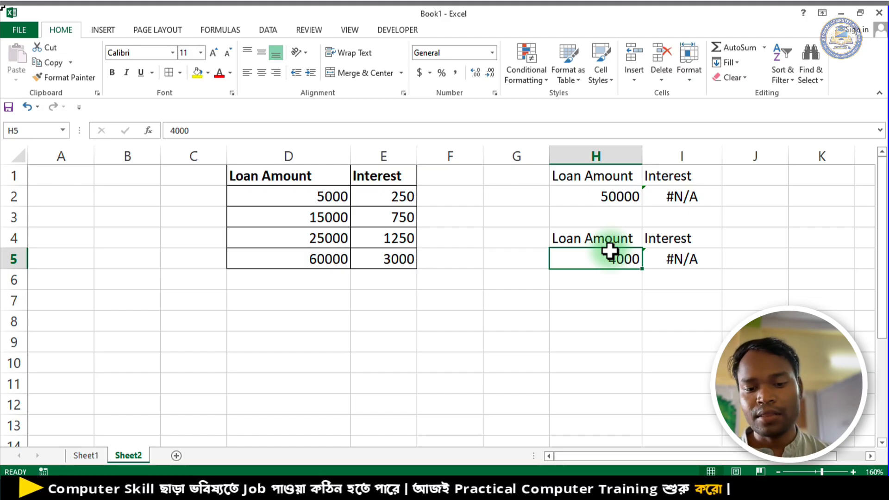
type("5500")
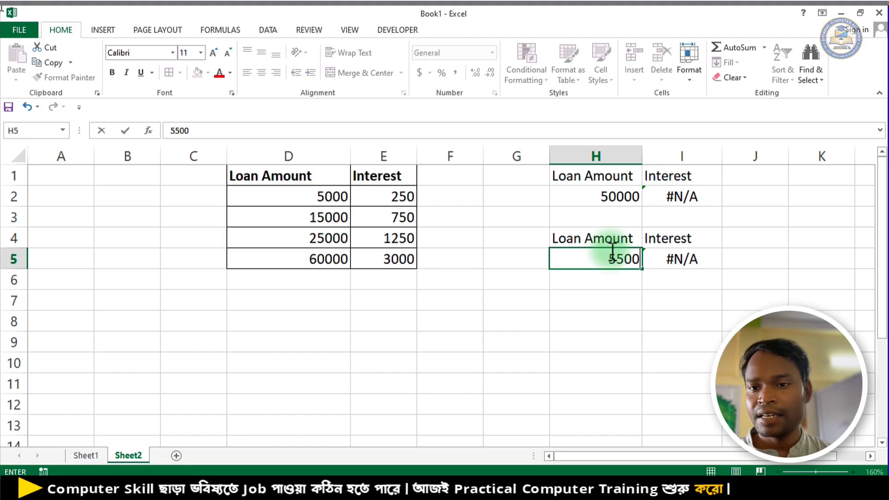
key("Return")
left_click(683, 257)
left_click(606, 255)
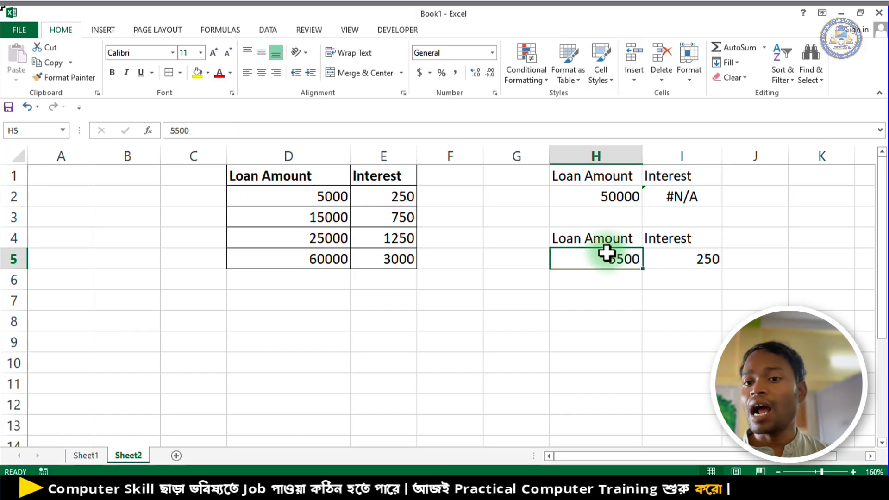
left_click(280, 191)
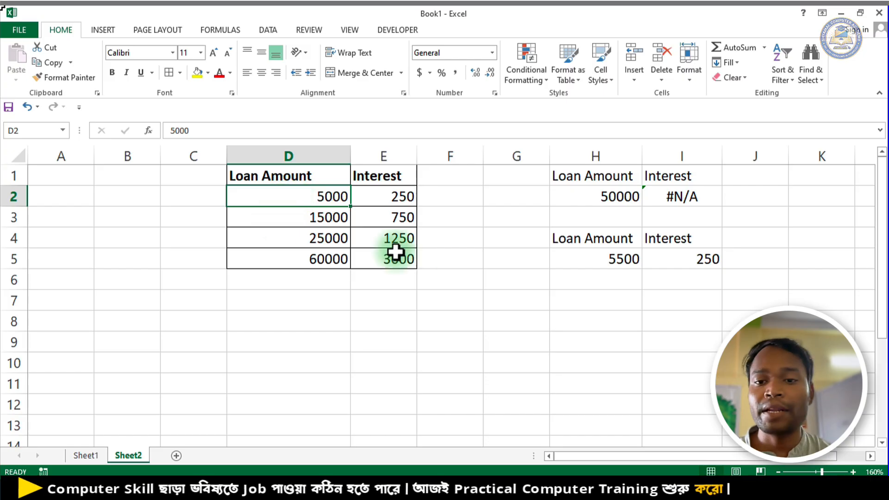
- Set the loan amount in H5 to 70000 to test an amount above the table's highest loan
left_click(569, 263)
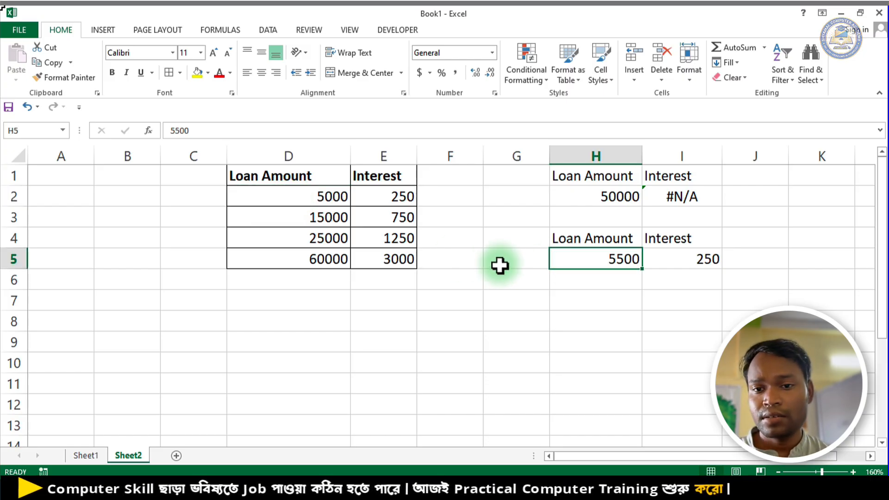
type("70000")
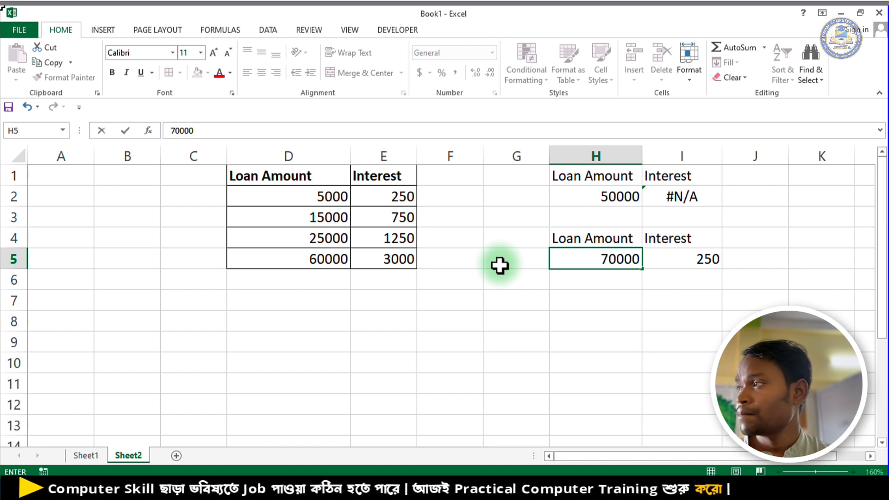
key("Return")
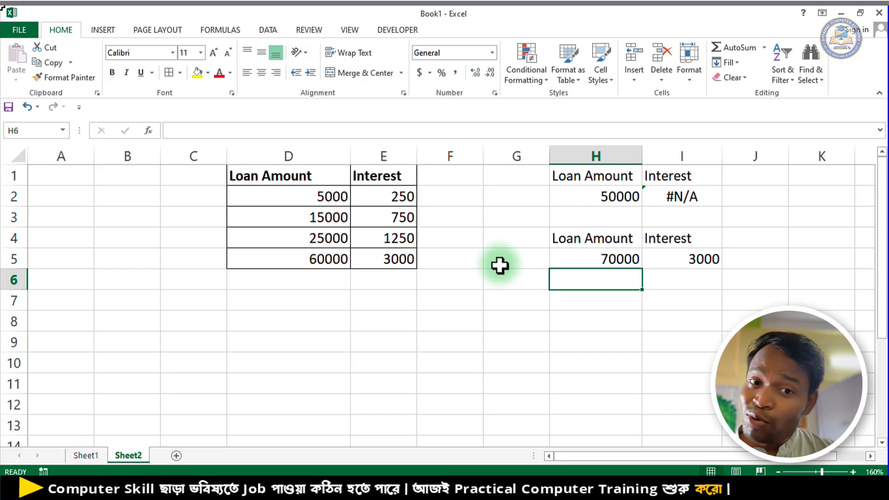
left_click(319, 200)
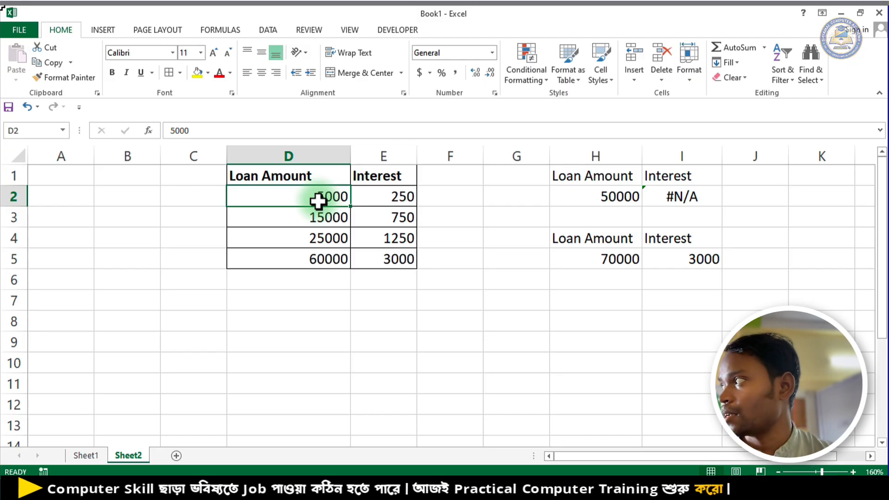
- Set the loan amount in H5 to 4500 and compare it with the loan amounts in column D
left_click(560, 261)
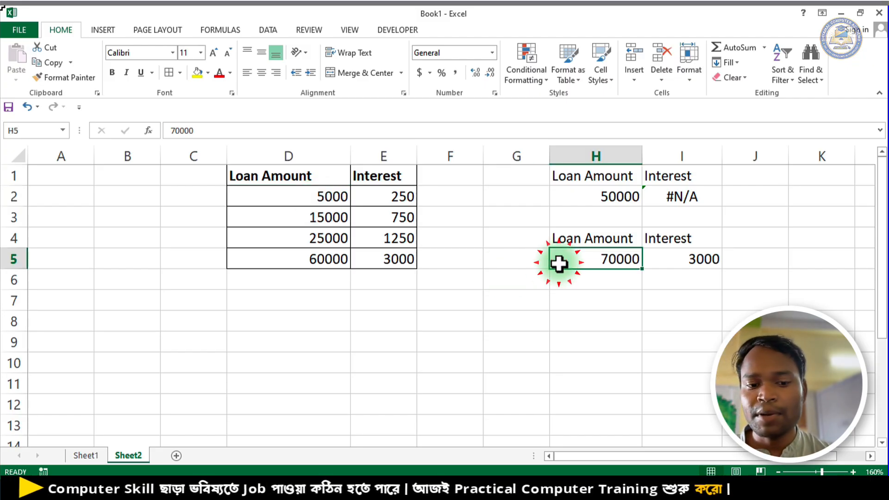
type("4500")
key("Return")
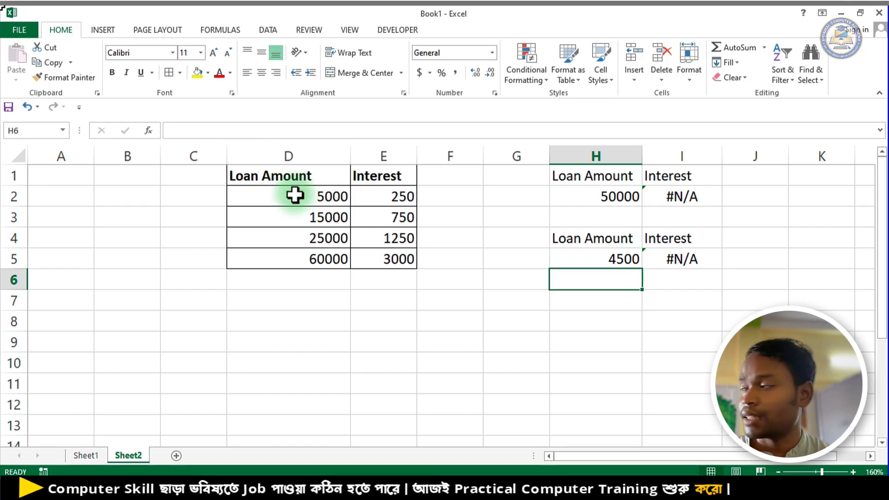
left_click_drag(294, 195, 304, 316)
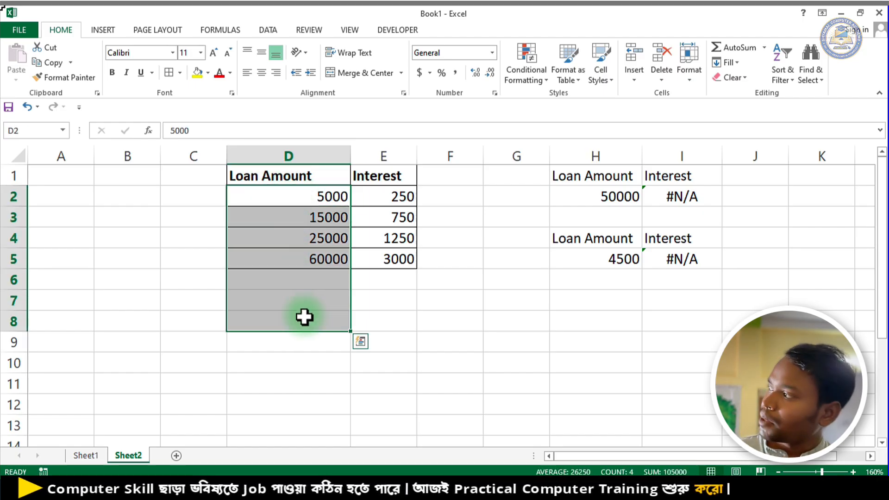
- Set the loan amount in H5 to 10000 to test an amount between the first two table rows
left_click(574, 255)
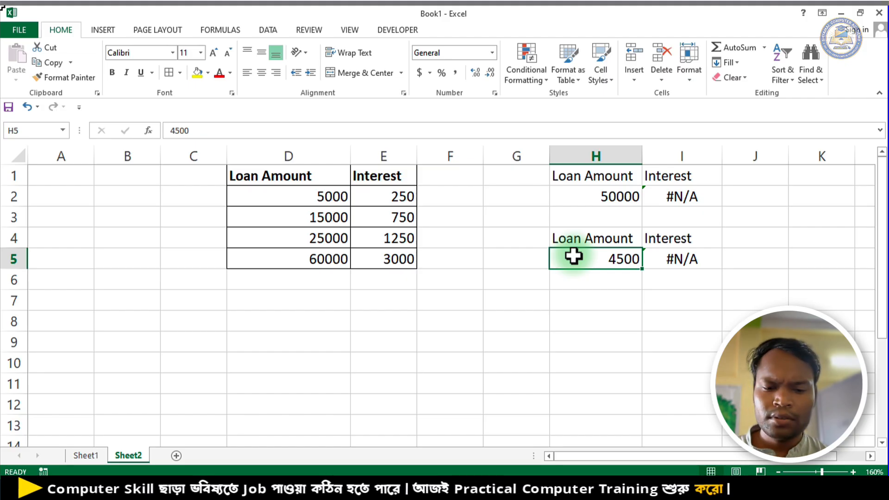
type("10000")
key("Return")
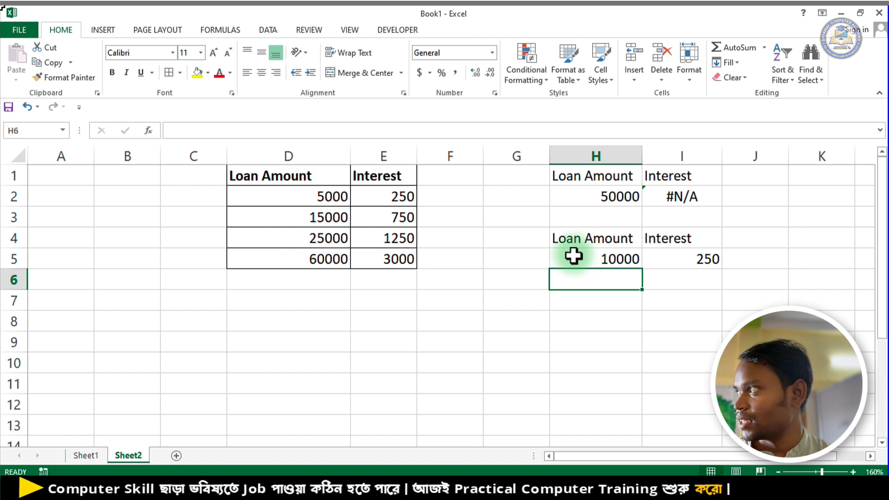
- Set the loan amount in H5 to 4000 and mark the table's smallest loan amount with temporary on-screen drawings for comparison
left_click(587, 256)
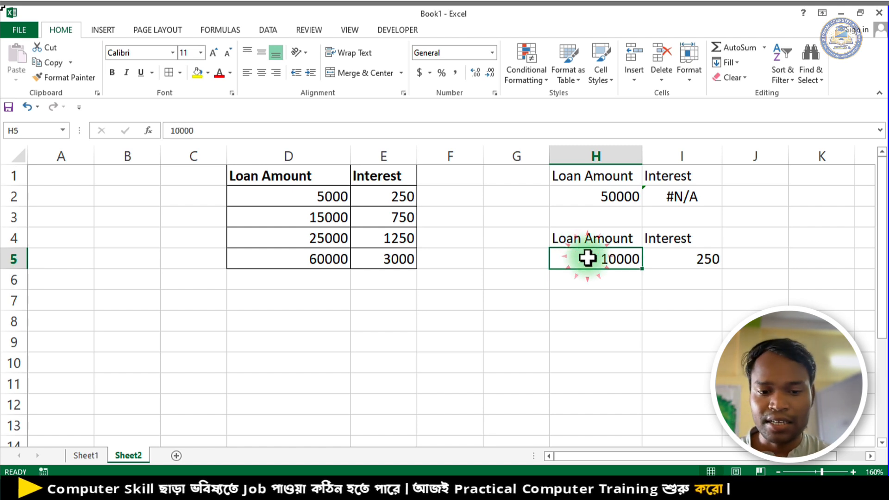
type("4000")
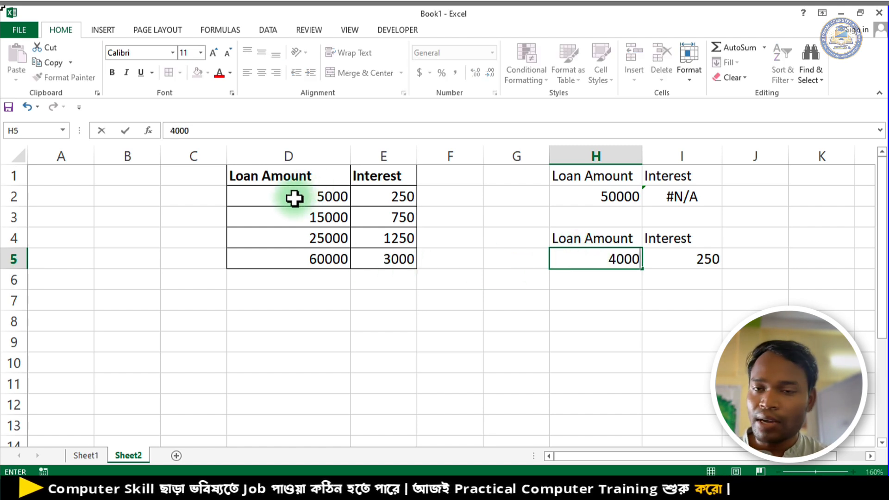
key("Return")
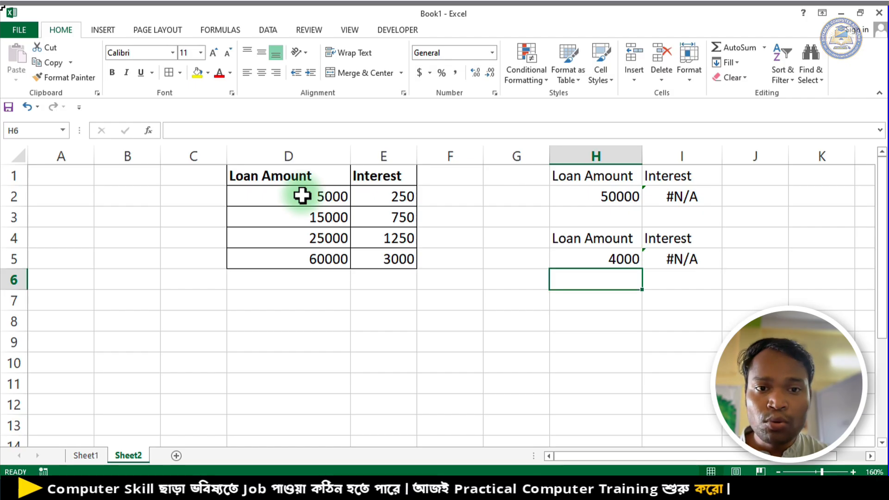
left_click_drag(304, 186, 355, 208)
mouse_move(284, 186)
left_mouse_down()
mouse_move(273, 198)
mouse_move(291, 202)
mouse_move(399, 411)
mouse_move(568, 382)
left_mouse_up()
left_click(299, 213)
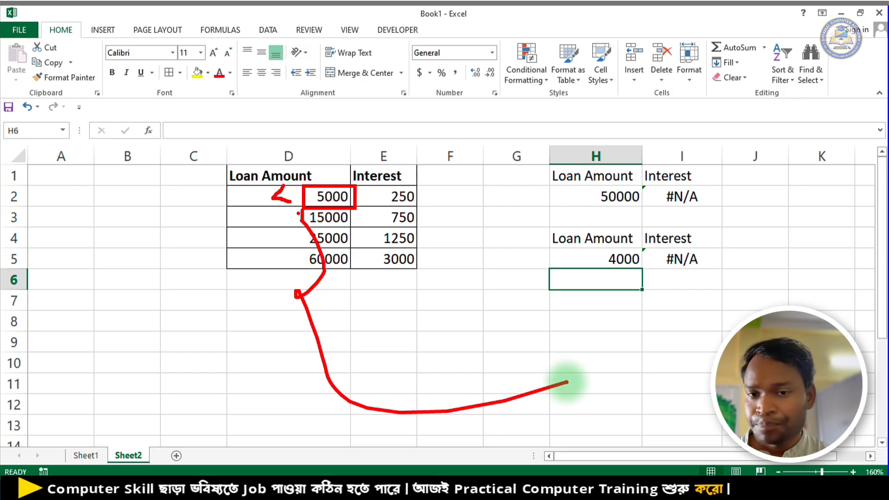
key("Escape")
- Set the loan amount in H5 to 90000 and compare it with the table's highest loan amount and interest formulas
left_click(601, 259)
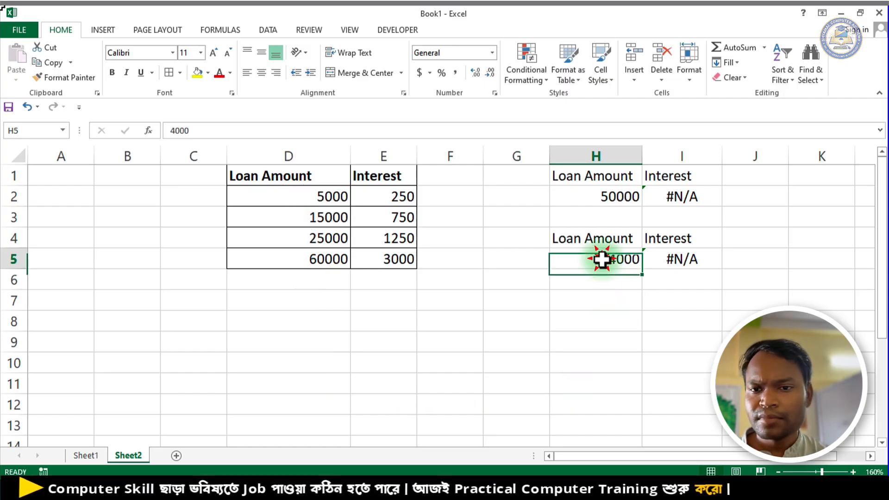
type("90000")
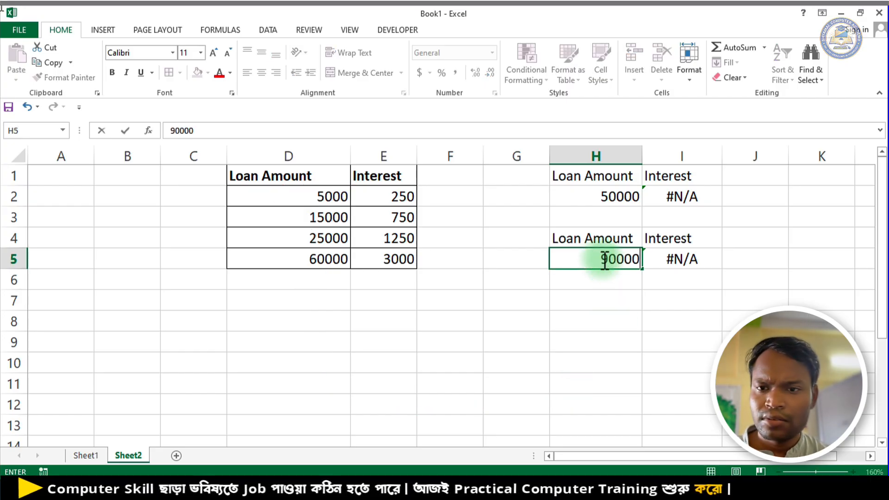
key("Return")
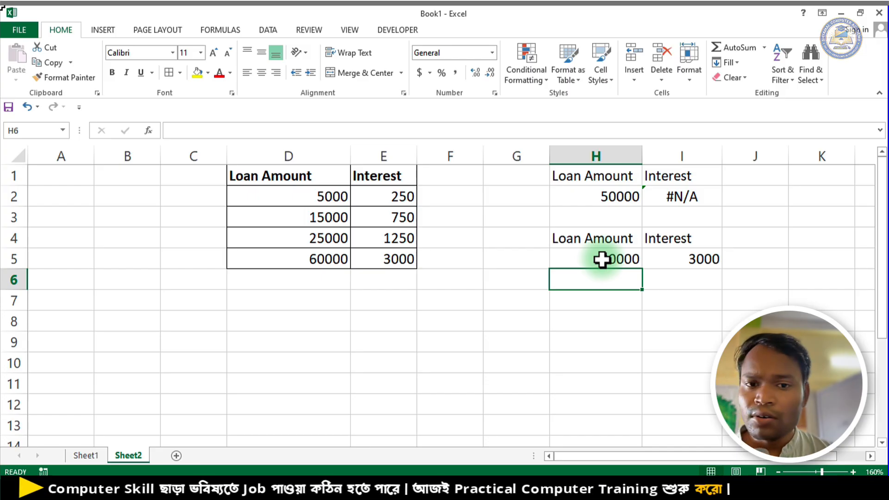
left_click(328, 263)
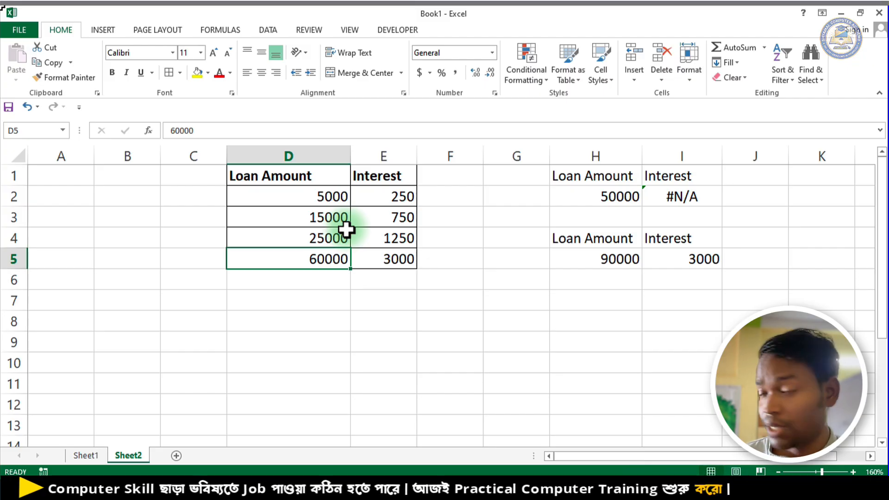
left_click(375, 224)
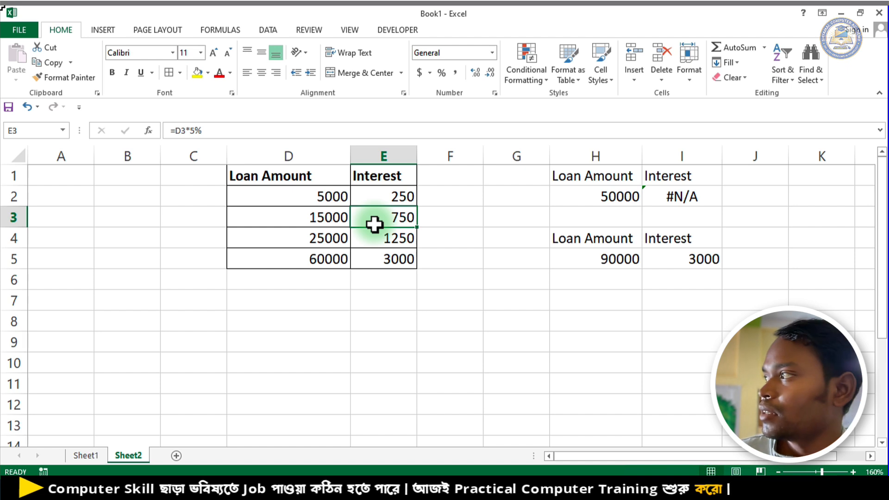
- Add a loan amount of 61000 in D6, directly below the last row of the loan table
left_click(324, 256)
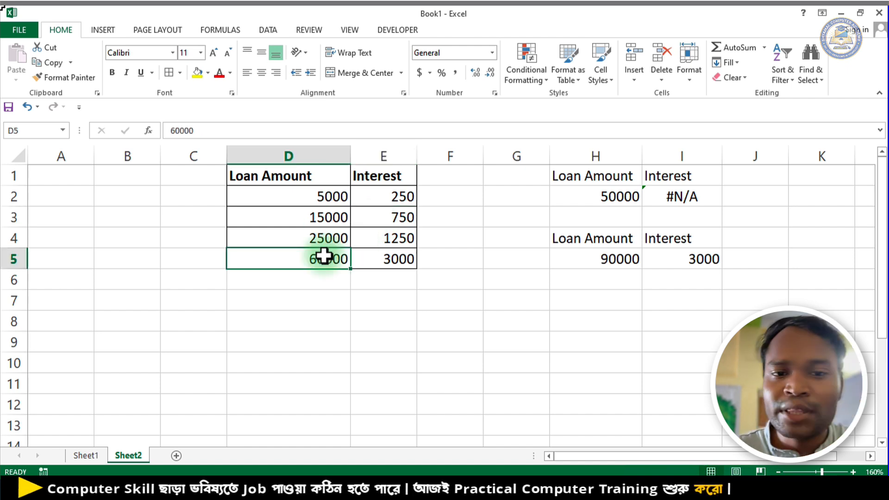
left_click(308, 276)
type("6100")
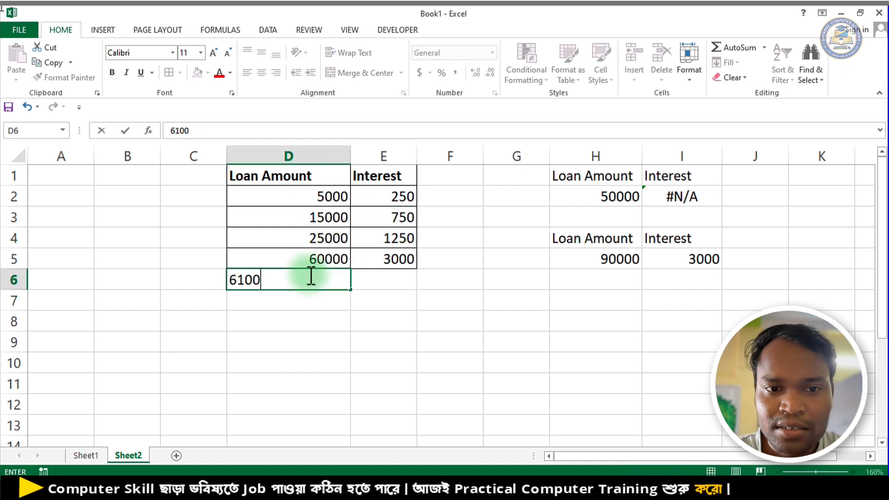
type("0")
key("Return")
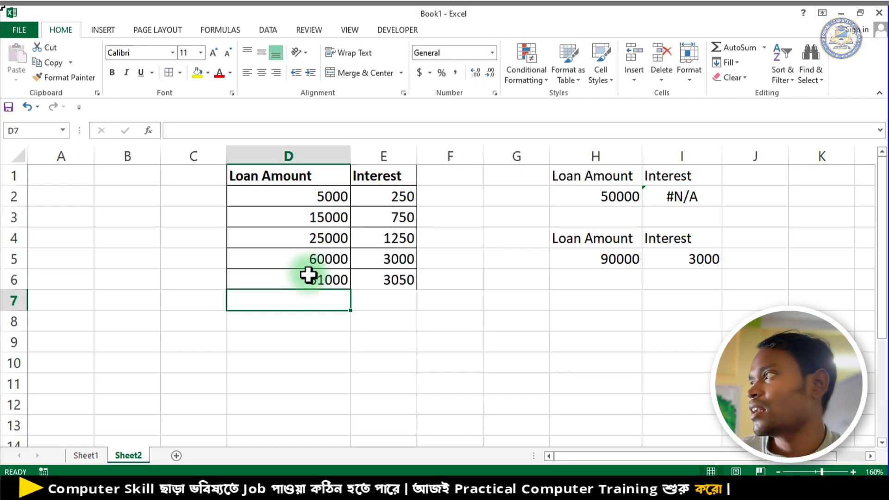
- Clear the loan amount in D6, check the interest formula in E6, and undo the clearing
left_click(308, 276)
key("BackSpace")
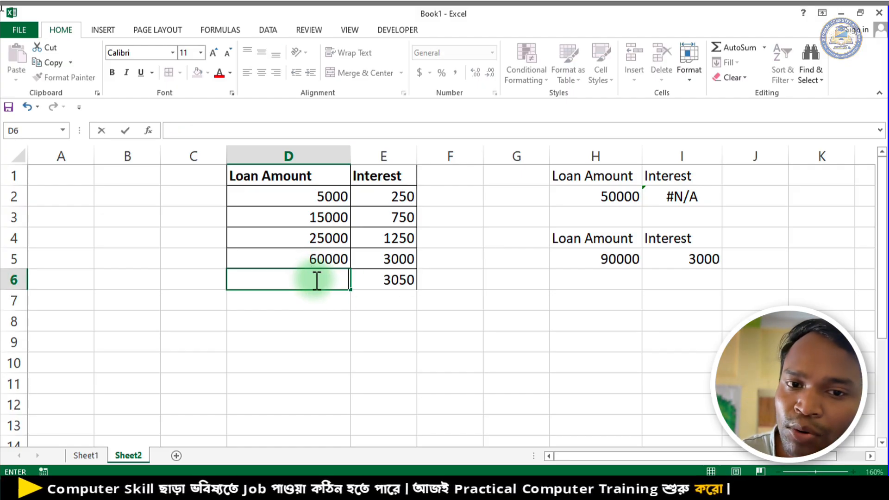
left_click(390, 286)
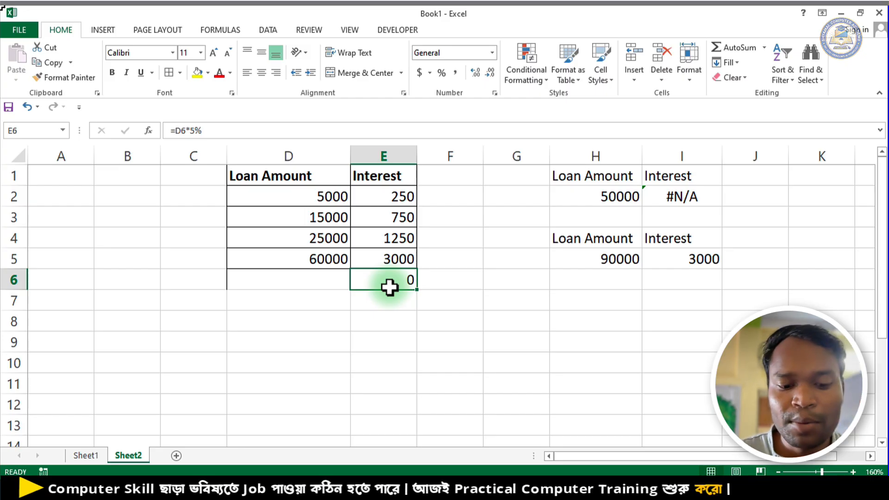
key("ctrl+z")
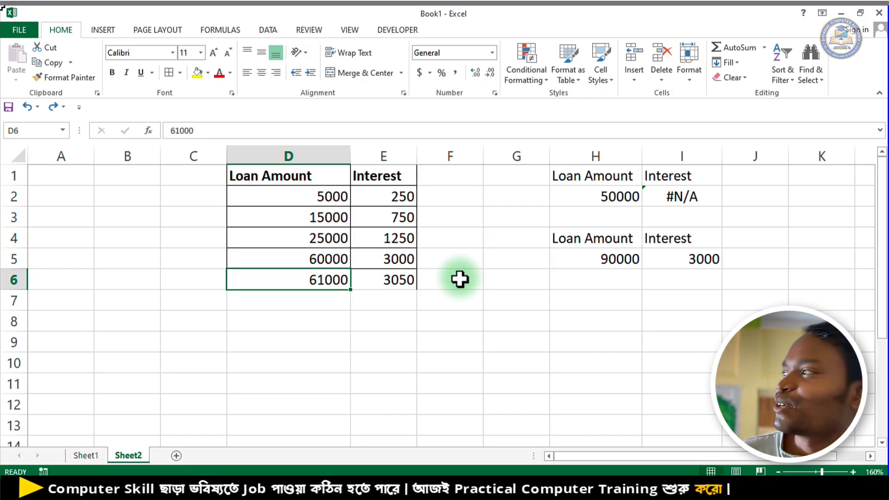
key("Down")
key("Down")
key("Down")
key("Down")
key("Down")
key("Down")
key("Down")
key("Down")
key("Down")
key("Down")
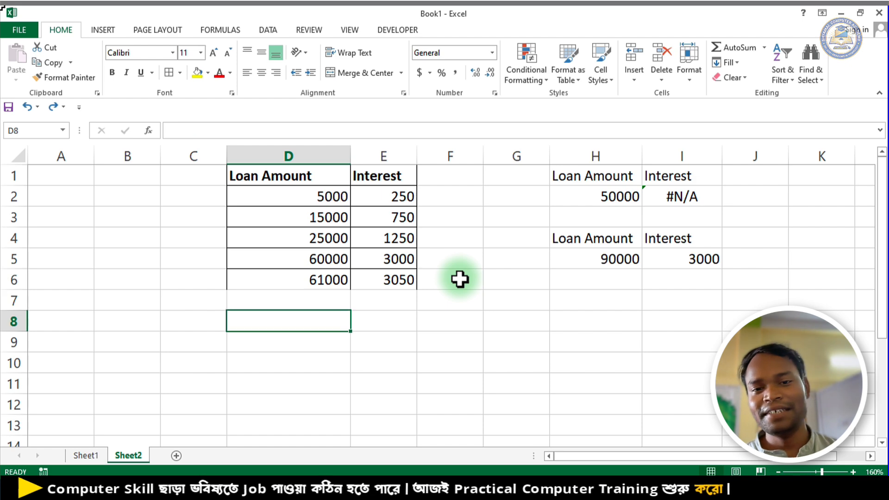
key("Down")
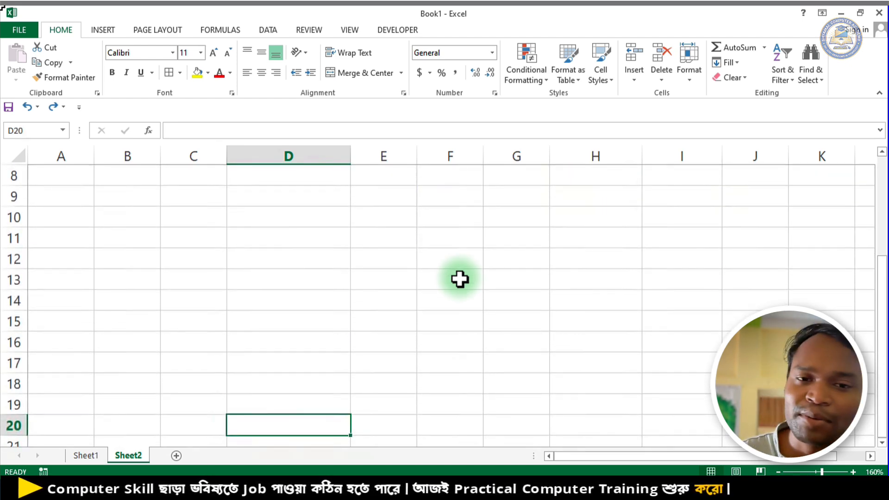
key("Up")
key("Up")
key("Up")
key("Up")
key("Up")
key("Up")
key("Up")
key("Up")
key("Up")
key("Up")
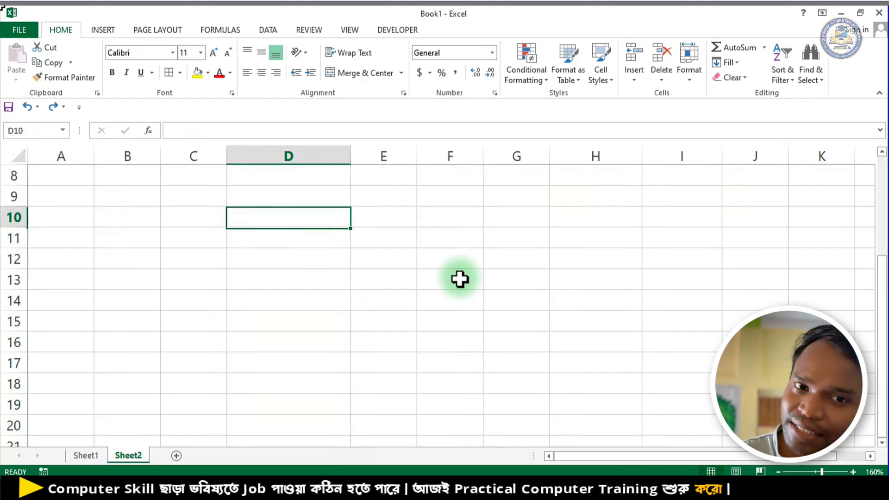
key("Up")
key("Up")
key("Up")
key("Up")
key("Up")
key("Up")
key("Up")
key("Up")
key("Up")
key("Down")
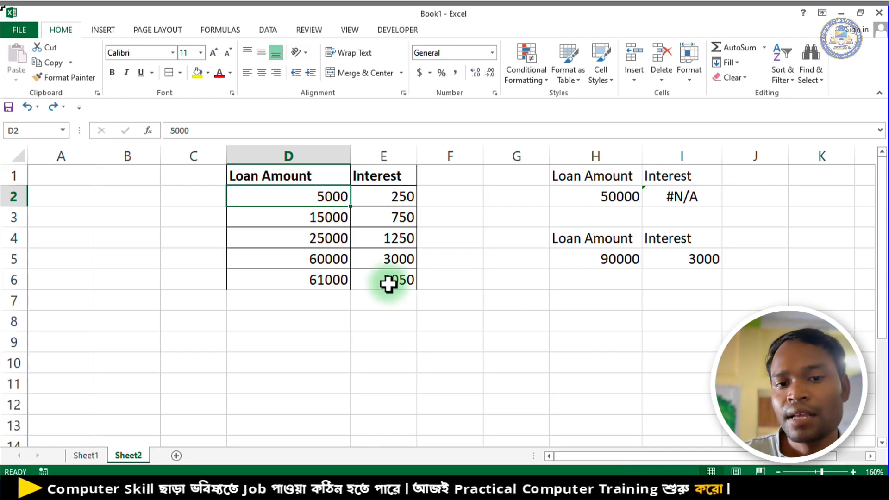
- Compare the loan amounts and interest formulas in rows 5 and 6 of the loan table
left_click(338, 278)
left_click(347, 260)
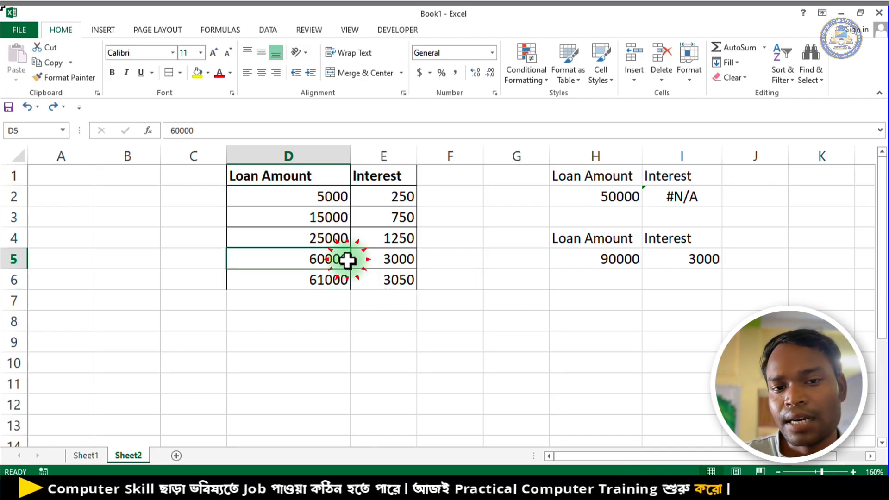
left_click(390, 261)
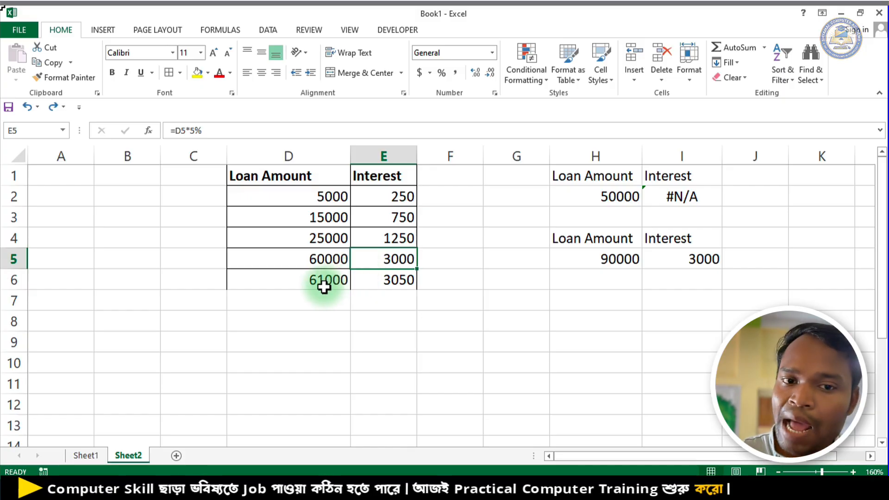
left_click(327, 280)
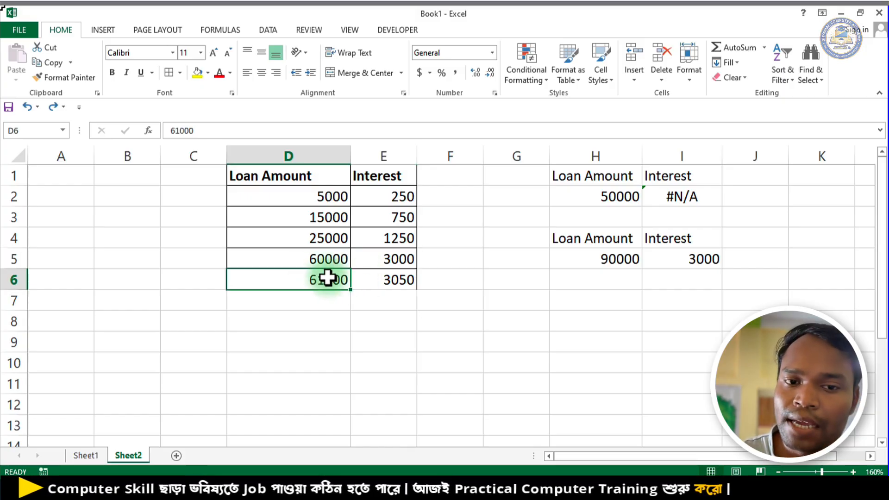
left_click(373, 283)
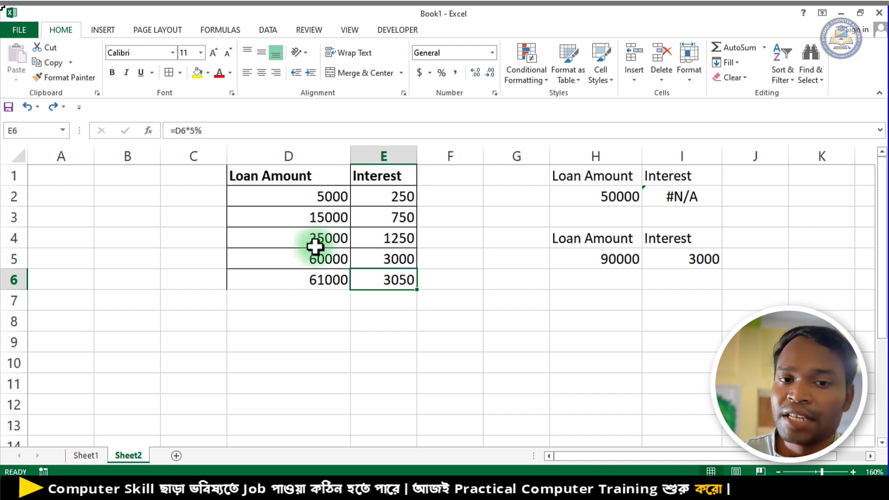
left_click(310, 261)
left_click(392, 258)
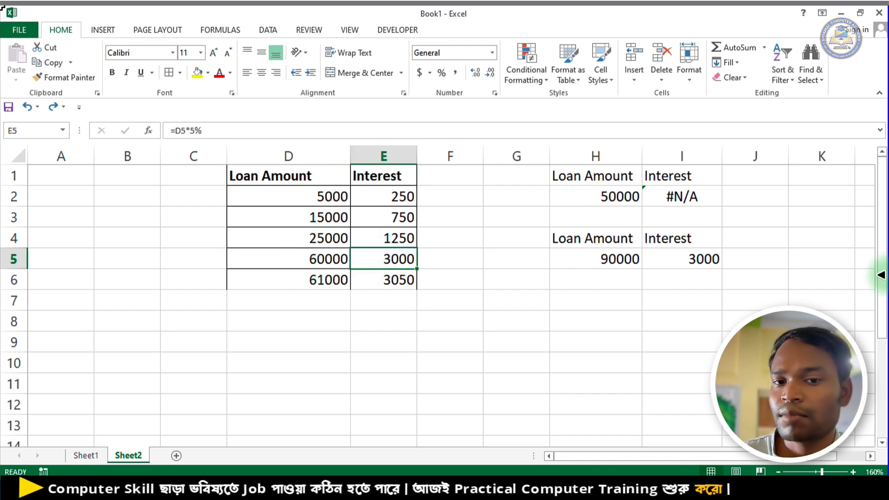
left_click(276, 343)
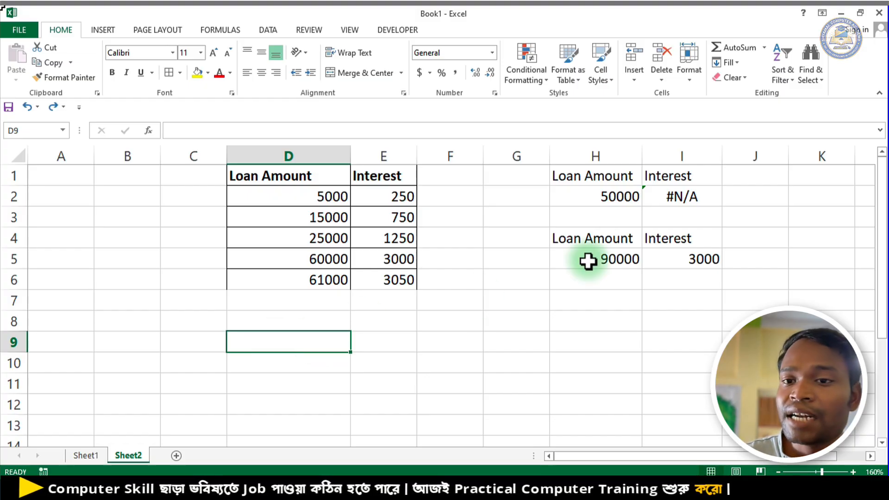
- Review the exact-match VLOOKUP formula in I2 together with its lookup amount in H2
left_click(697, 198)
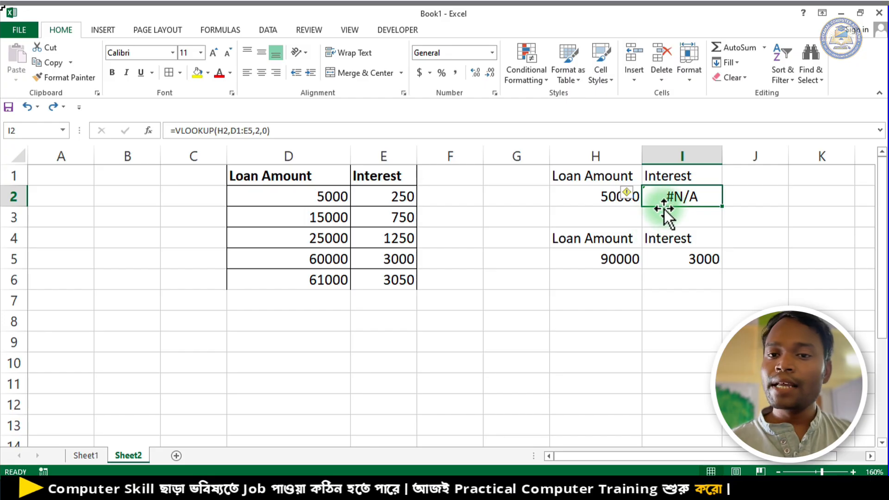
left_click(587, 198)
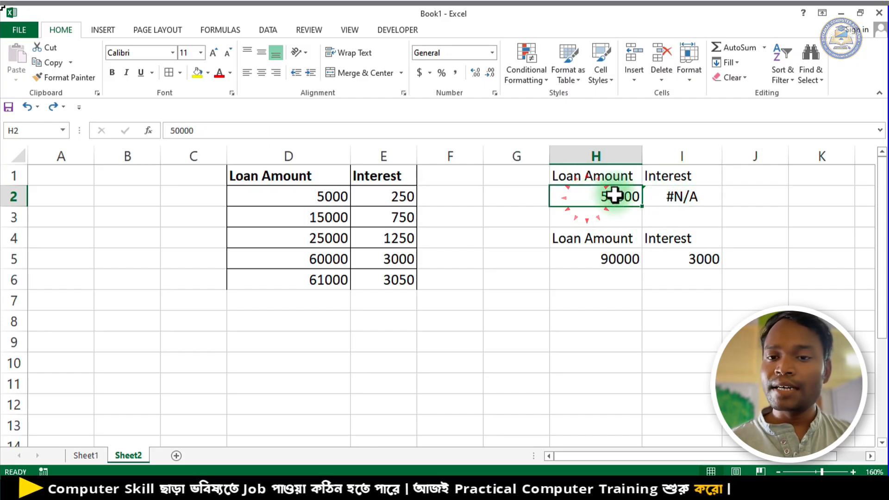
left_click(685, 196)
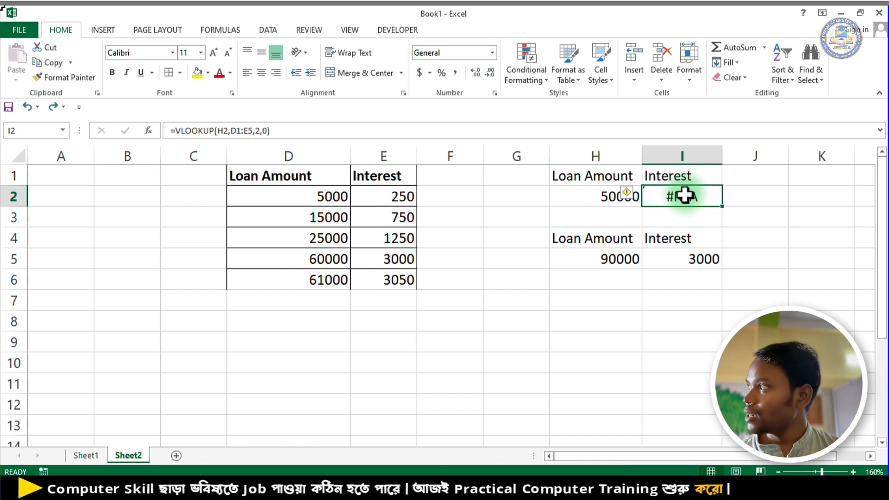
left_click(430, 308)
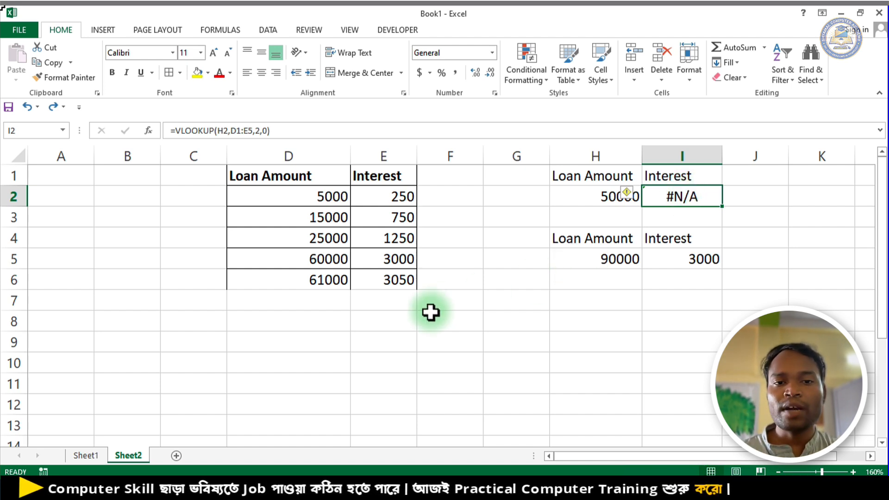
left_click(324, 371)
left_click(391, 338)
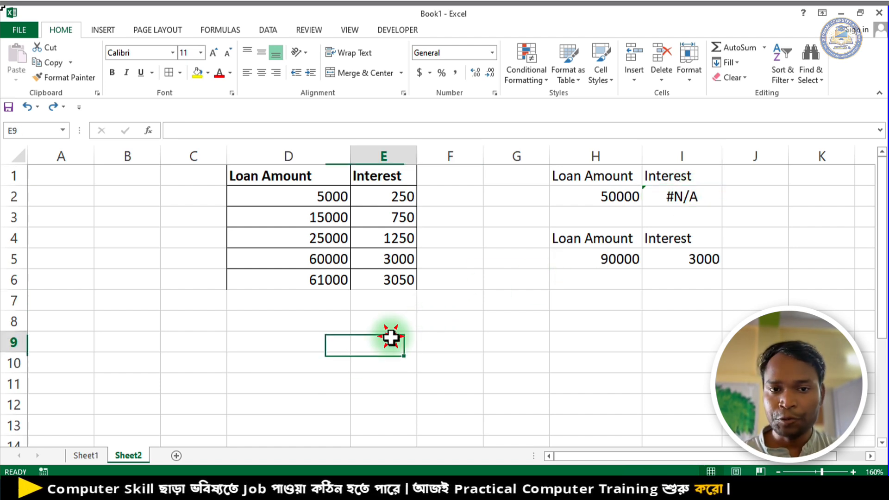
left_click(123, 448)
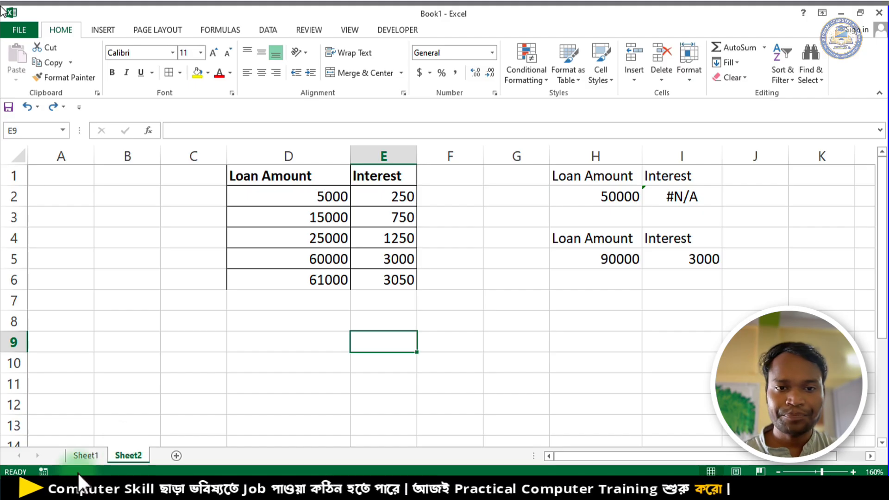
- Enter the column heading "Loan Person" in F1, next to the Interest heading
left_click(449, 179)
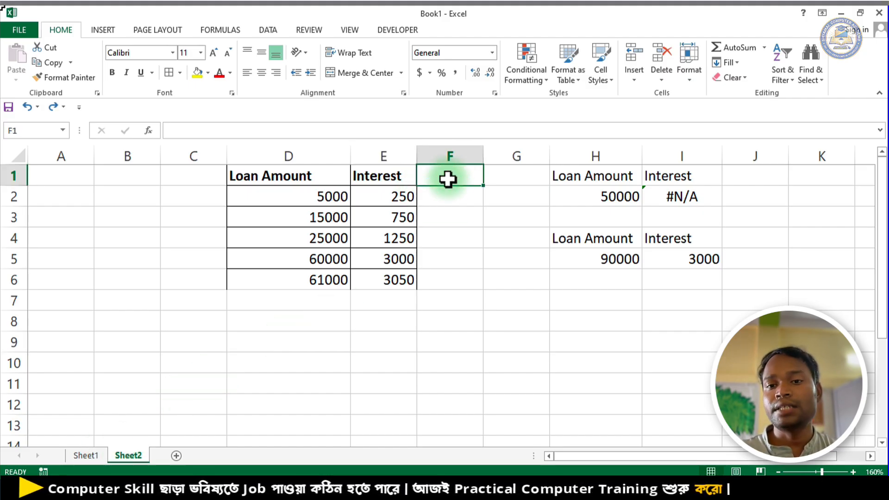
type("LOa")
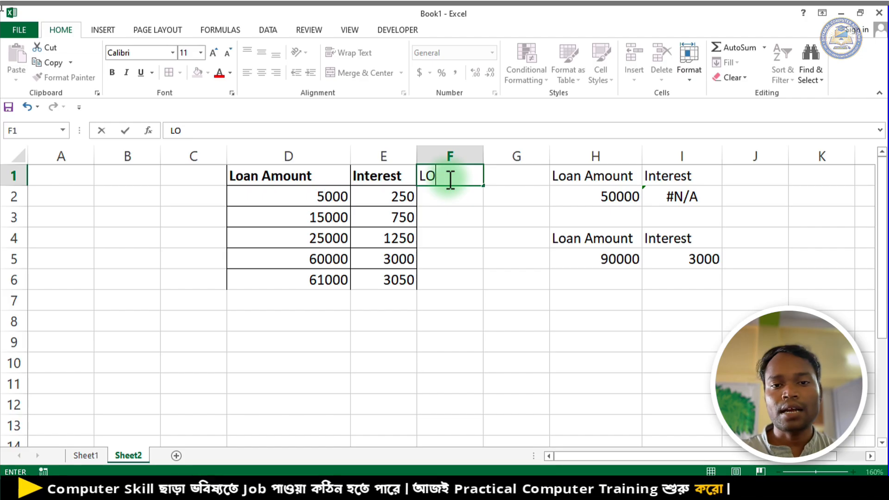
key("BackSpace")
type("oan Pe")
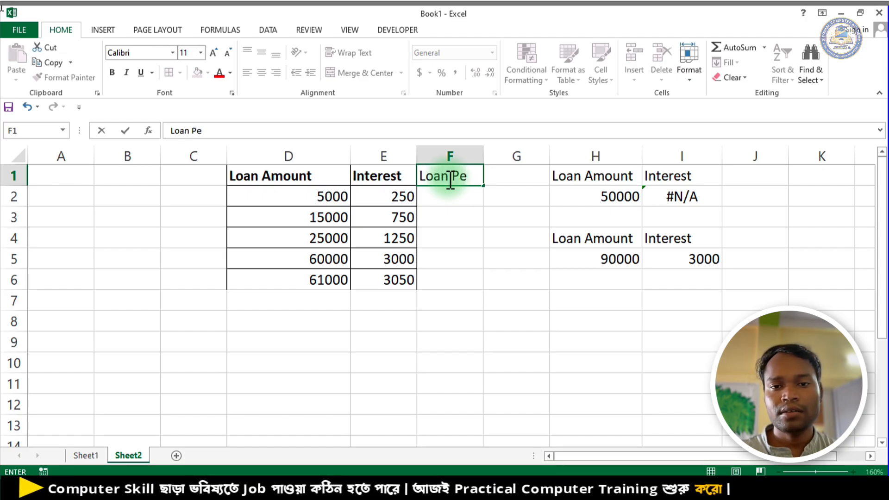
type("rson")
key("Return")
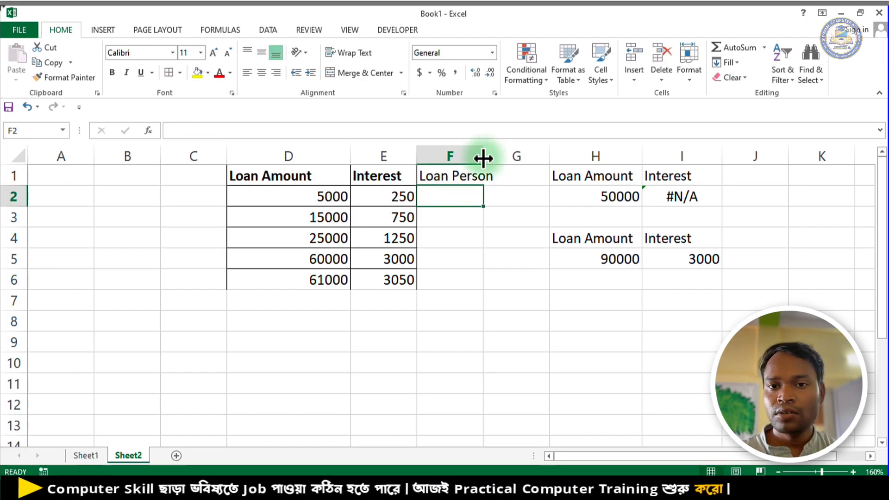
- Widen column F and fill F2:F6 with the first names of five loan persons
left_click_drag(483, 156, 521, 157)
type("Amit")
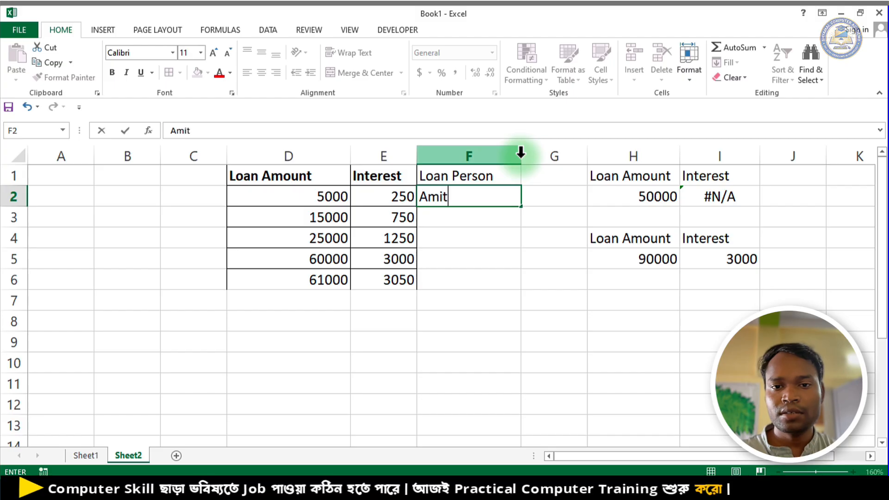
key("Return")
type("Suman")
key("Return")
type("Kiran")
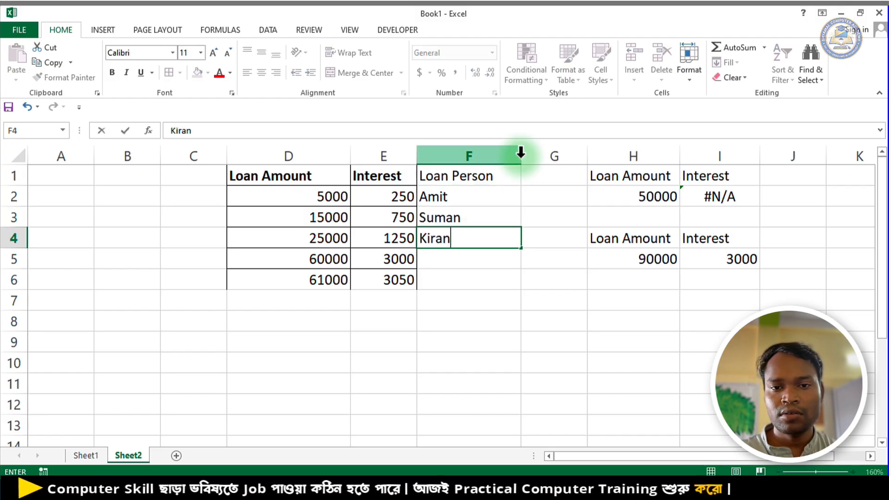
key("Return")
type("Priti")
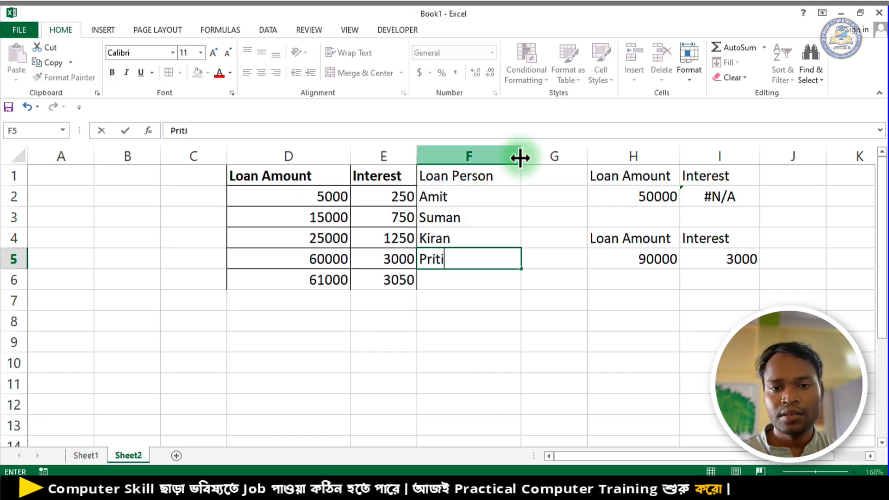
key("Return")
type("Neha")
key("Return")
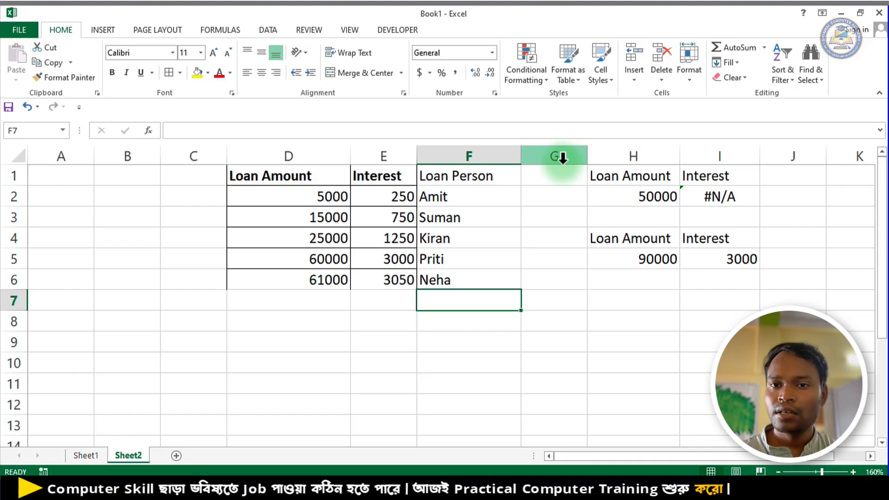
- Add a Bank column in G1:G6 listing PNB, SBI, IDBI, HDFC and Indian Bank
left_click(556, 175)
type("Bank")
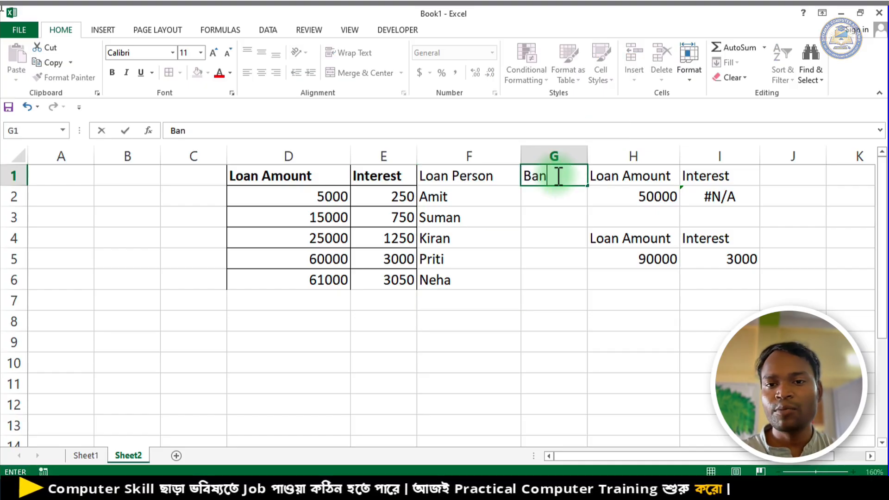
key("Return")
type("PNB")
key("Return")
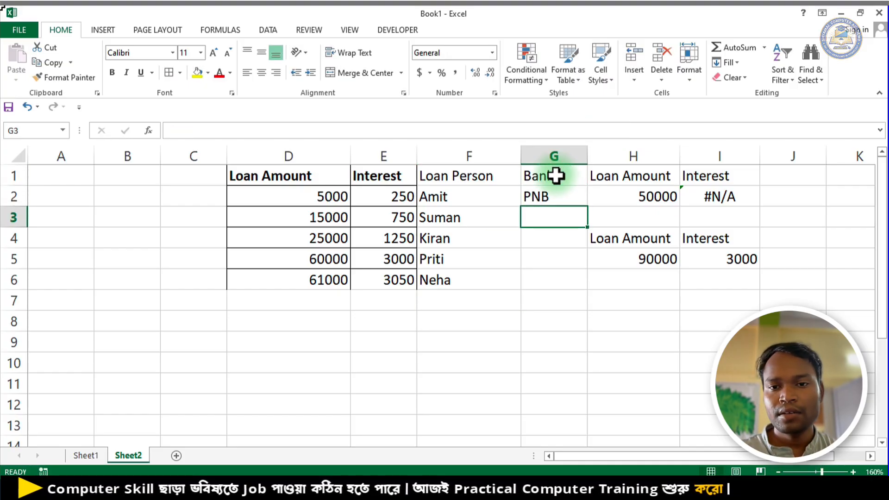
key("BackSpace")
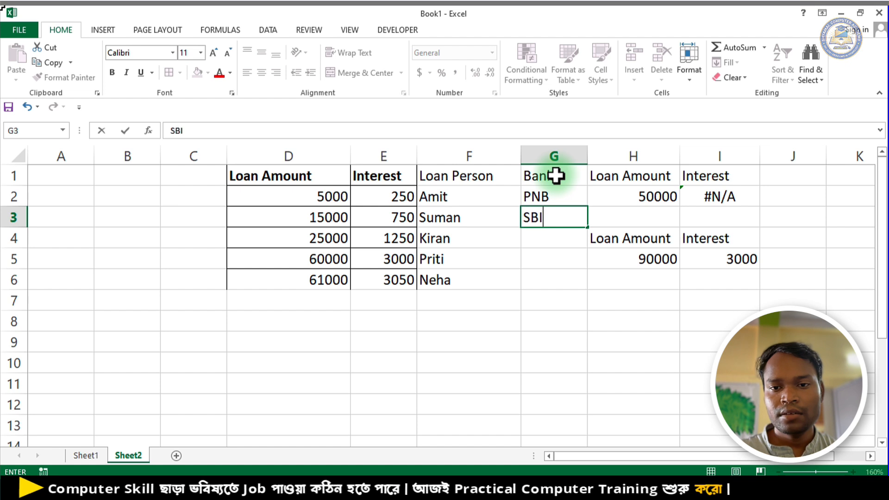
key("Return")
type("IDBI")
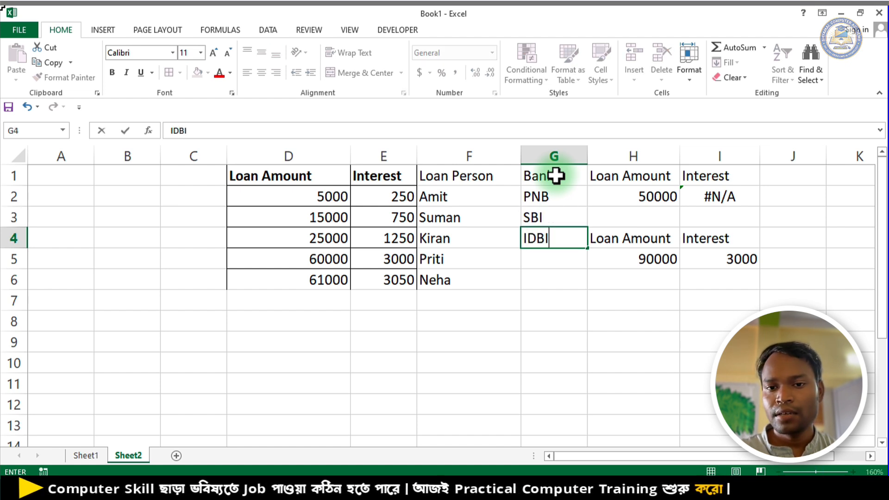
key("Return")
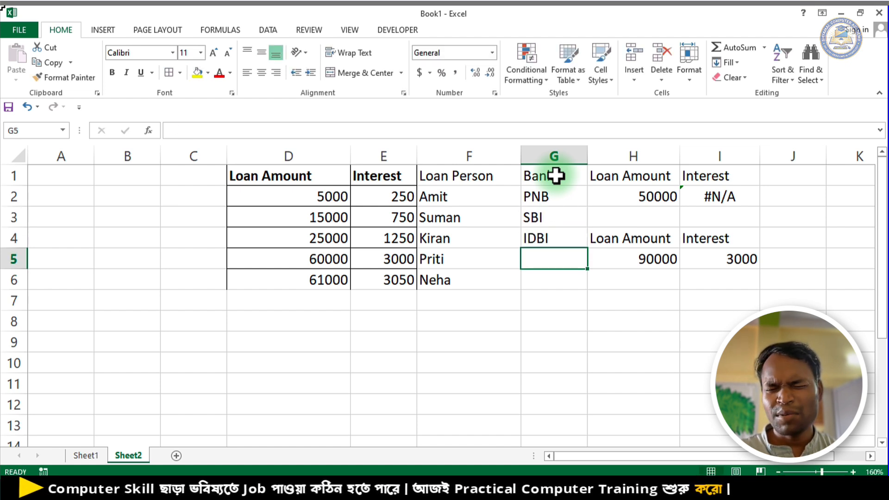
type("H")
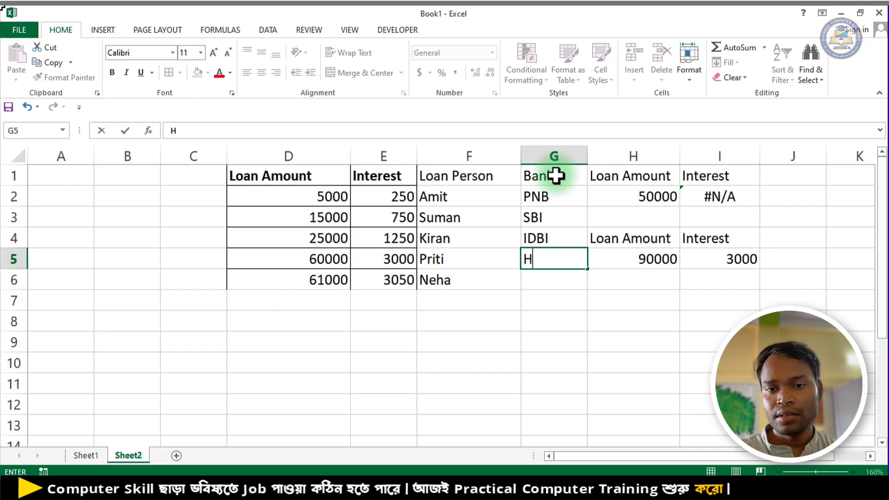
type("DFC")
key("Return")
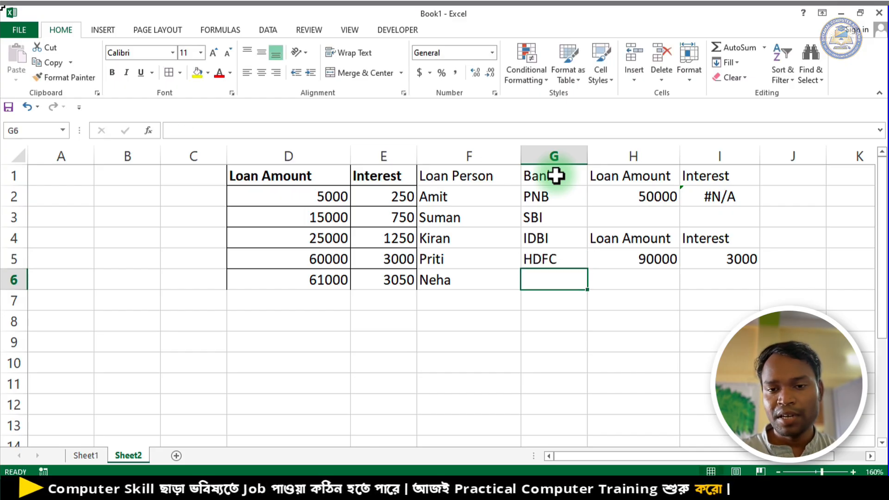
type("Indian Bank")
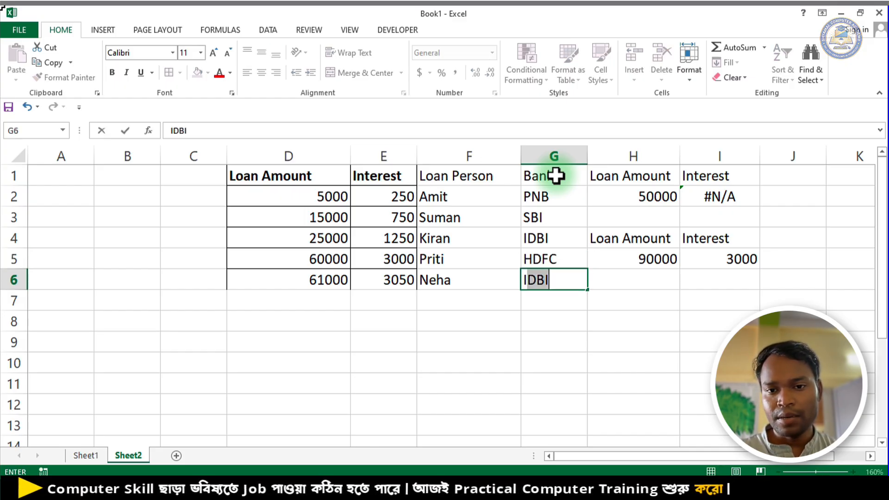
left_click(573, 220)
- Widen column G to fit the bank names and apply borders to the range E1:G6
left_click_drag(588, 156, 624, 156)
left_click(536, 227)
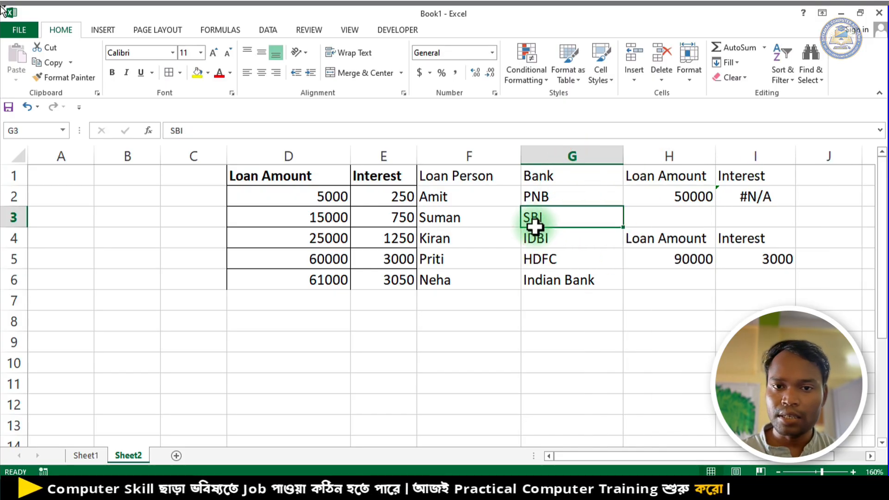
key("ctrl+a")
left_click(576, 213)
left_click_drag(592, 278, 364, 175)
left_click(170, 73)
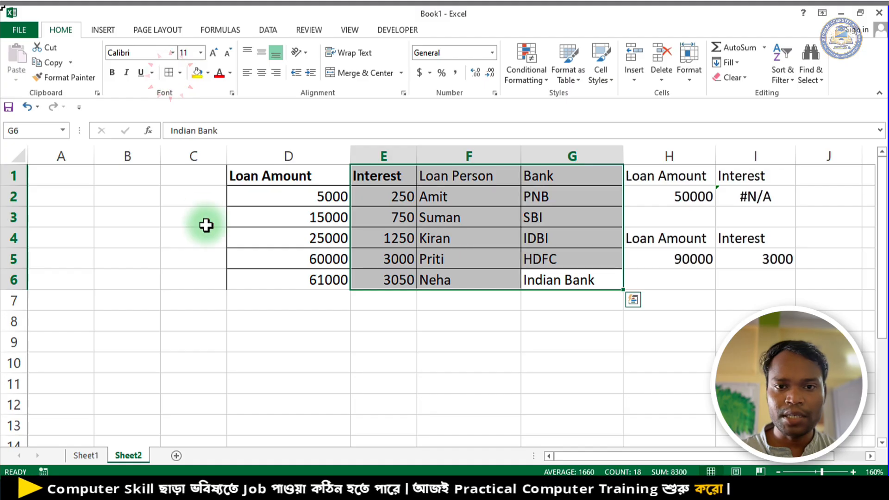
left_click(205, 222)
- Make all four table headings in D1:G1 bold
left_click_drag(287, 178, 533, 182)
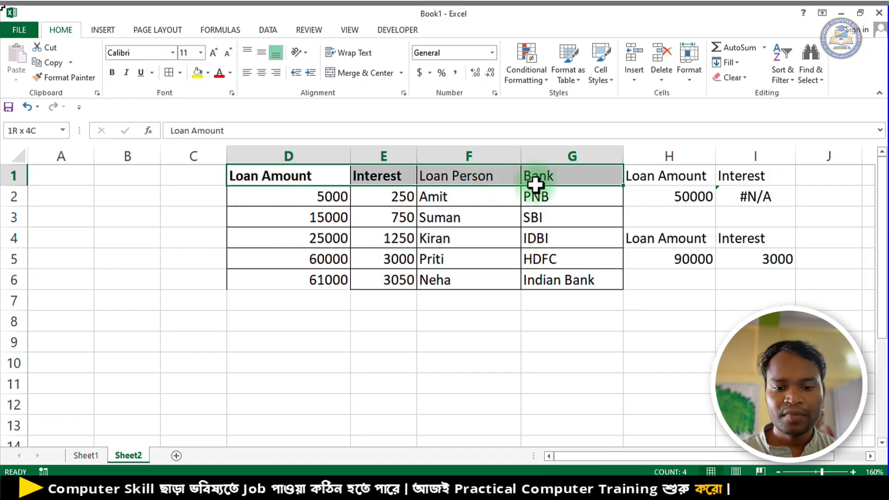
key("ctrl+b")
key("ctrl+b")
left_click(650, 230)
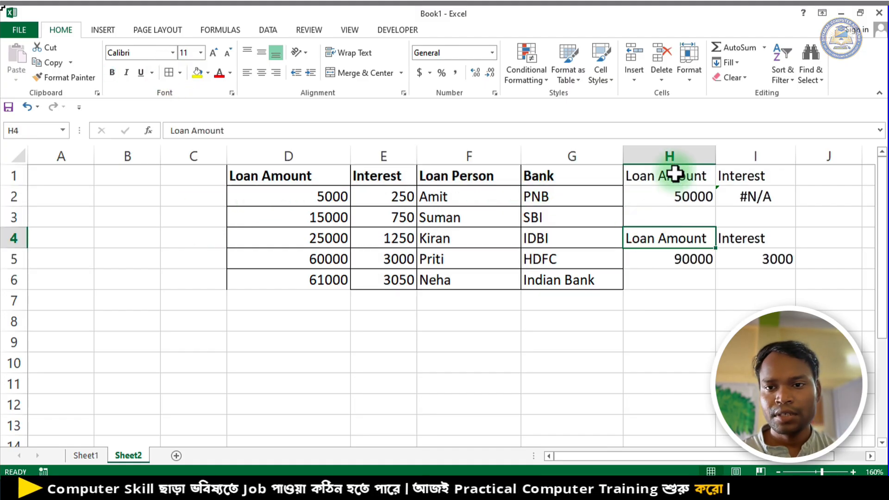
- Clear the contents of the old lookup cells in H1:I5
left_click_drag(670, 156, 750, 214)
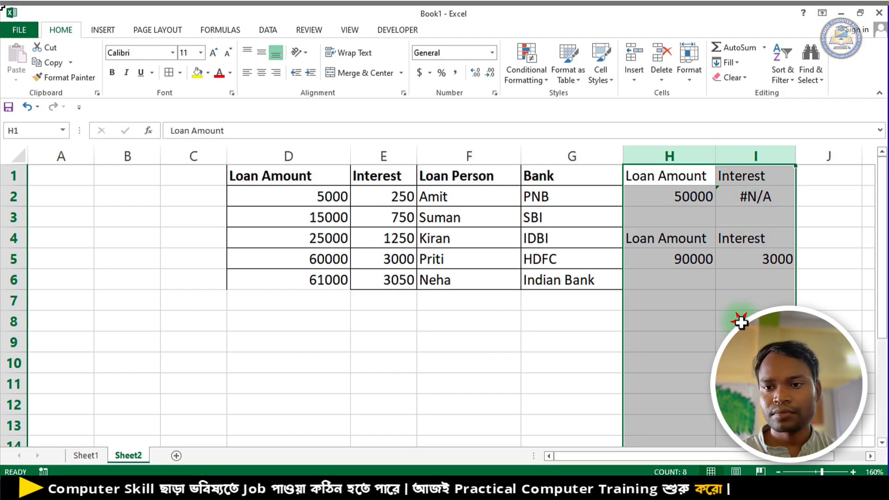
left_click(766, 282)
mouse_move(764, 259)
left_mouse_down()
mouse_move(718, 238)
mouse_move(674, 177)
mouse_move(778, 272)
mouse_move(774, 262)
left_mouse_up()
left_click(637, 301)
left_click(735, 82)
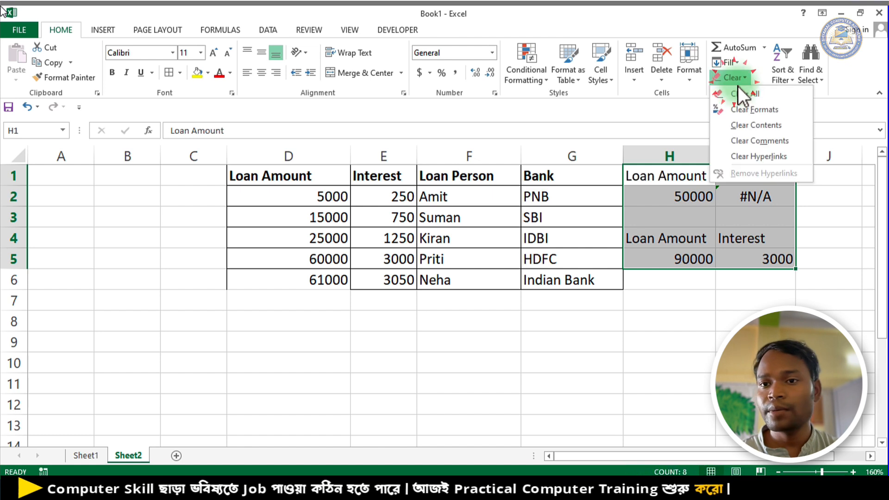
left_click(768, 125)
left_click(675, 314)
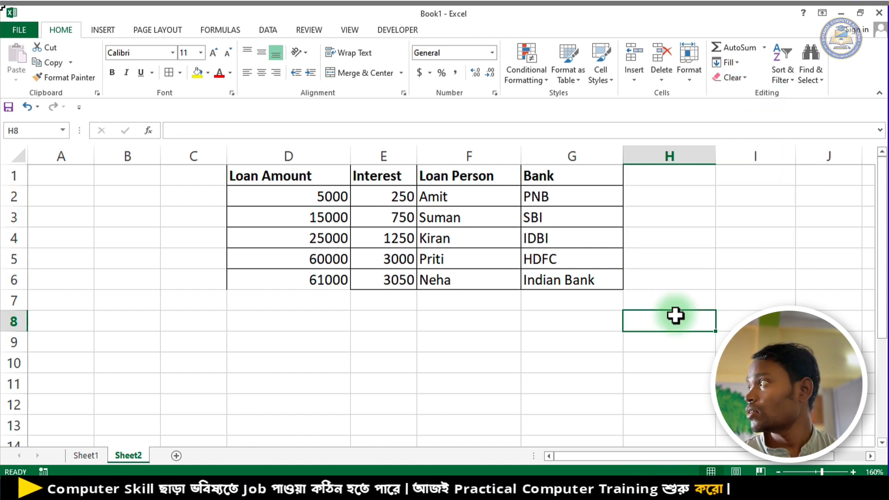
- Copy the four headings from D1:G1 into I1:L1 to start a new lookup table
left_click(865, 458)
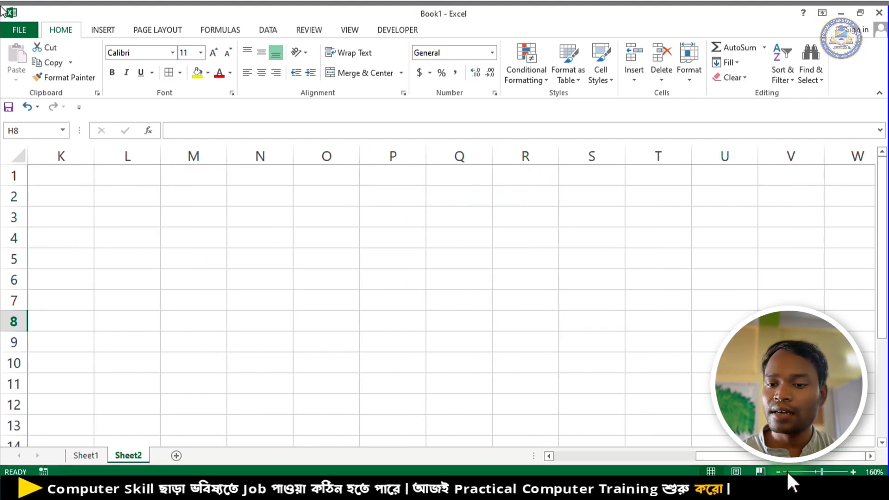
left_click(704, 457)
left_click_drag(703, 457, 613, 444)
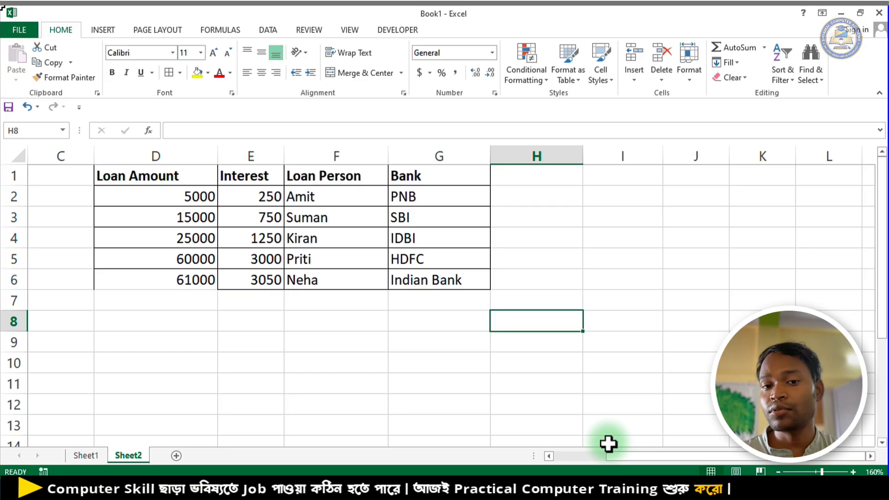
left_click(580, 282)
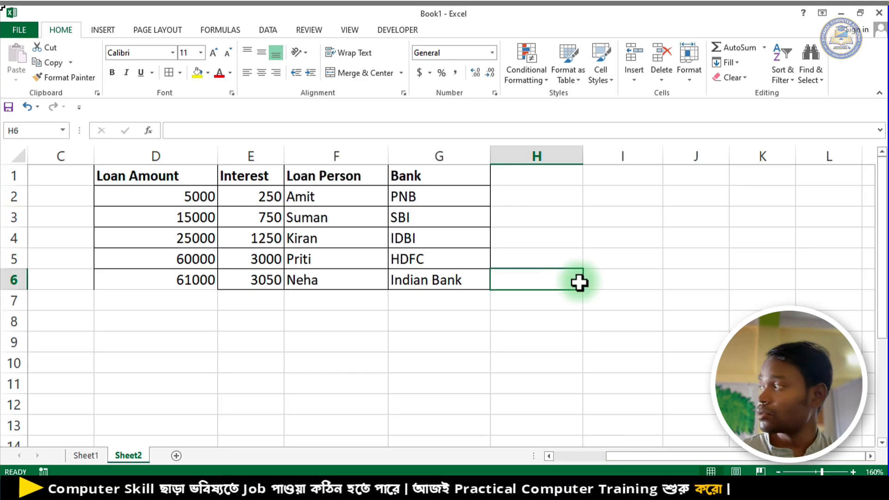
left_click(650, 157)
left_click(630, 175)
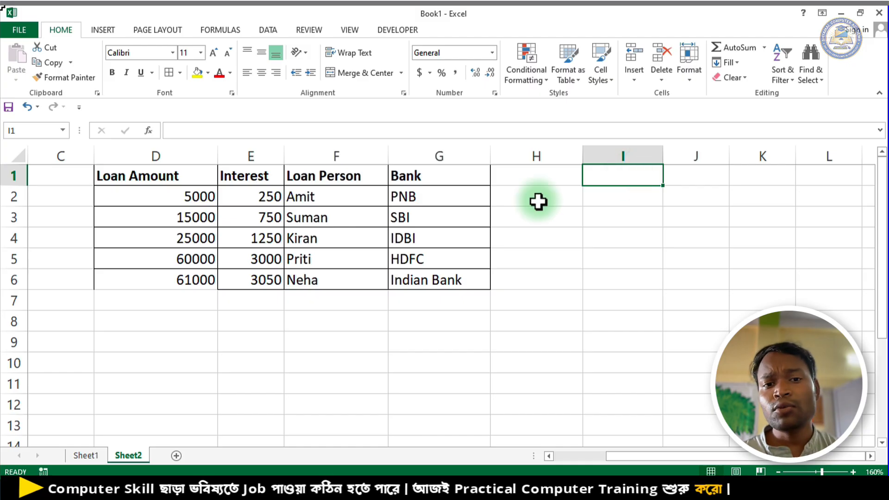
left_click_drag(195, 183, 248, 185)
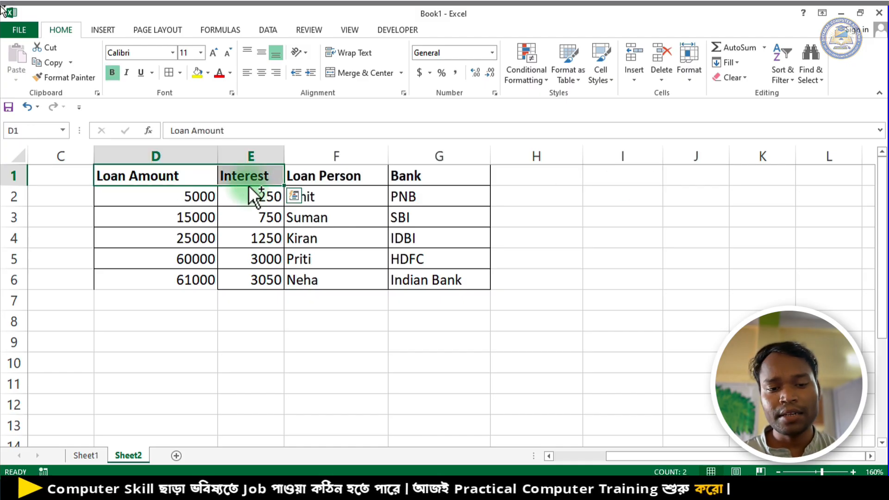
key("ctrl+q")
left_click(191, 179)
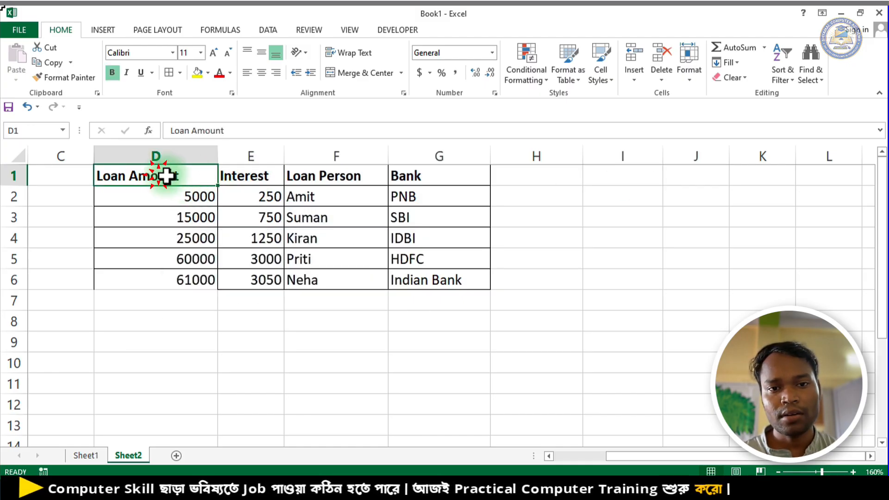
left_click_drag(169, 175, 408, 179)
key("ctrl+c")
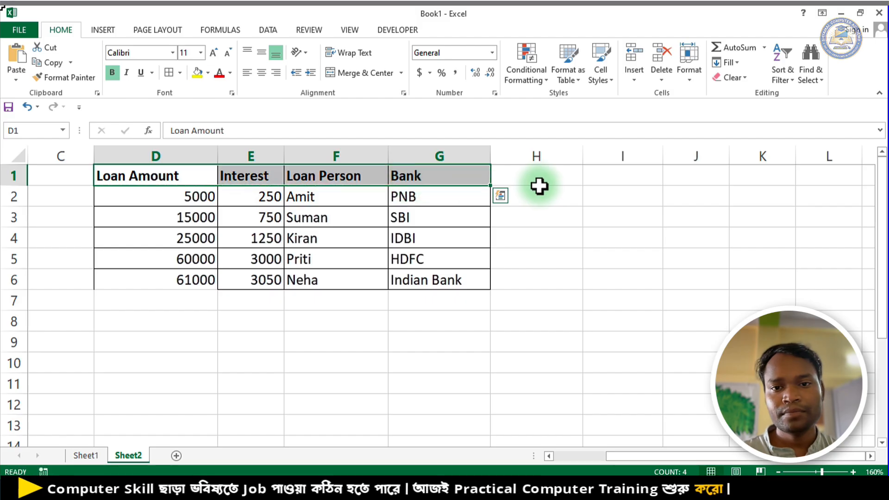
left_click(599, 183)
key("ctrl+v")
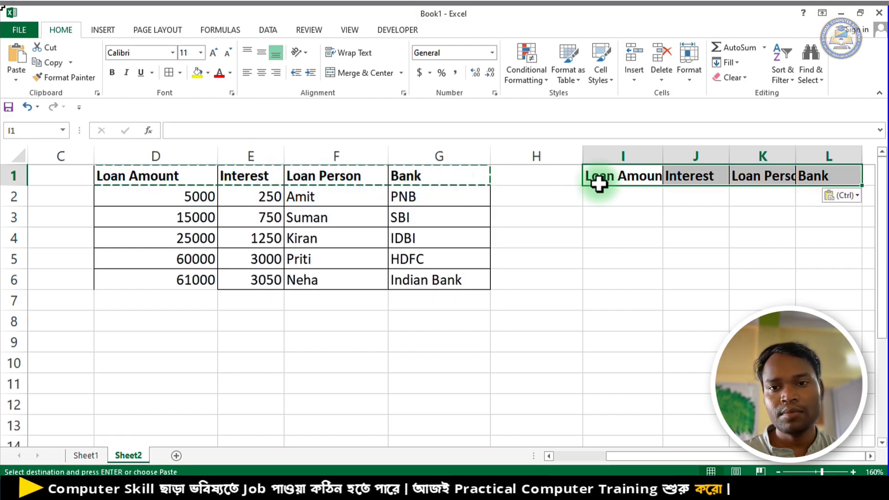
- Fit columns I, J and K to their headings and enter 15000 as the loan amount in I2
left_click(602, 241)
left_click_drag(664, 155, 677, 156)
left_click(637, 196)
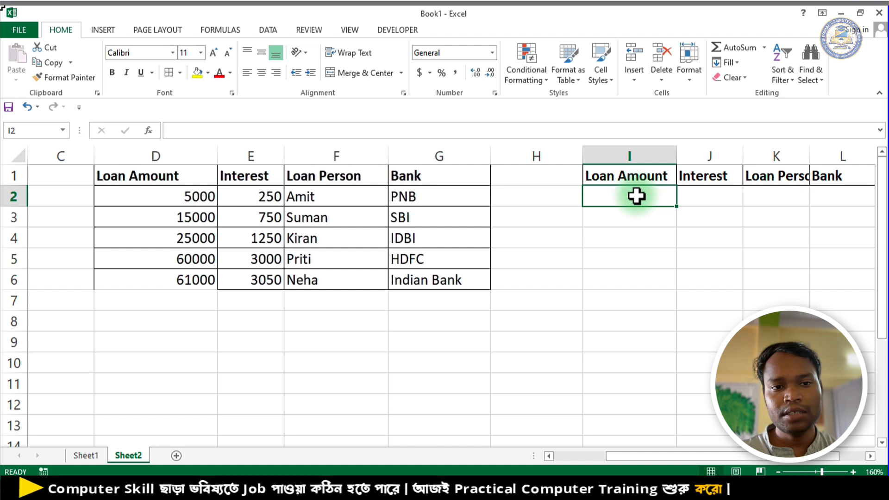
type("1")
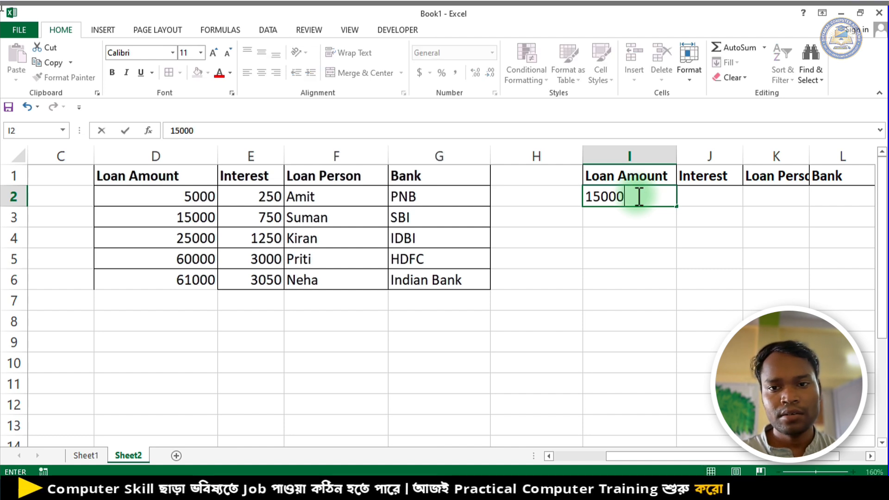
type("5000")
key("Tab")
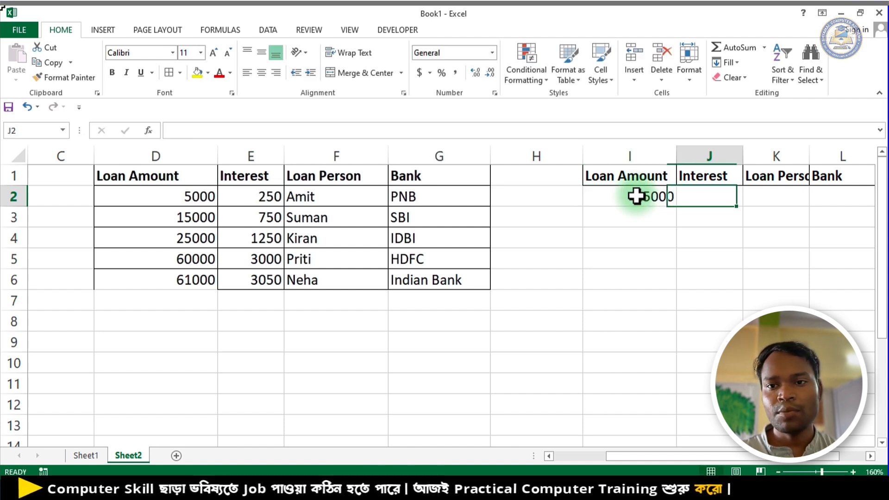
double_click(809, 155)
double_click(740, 159)
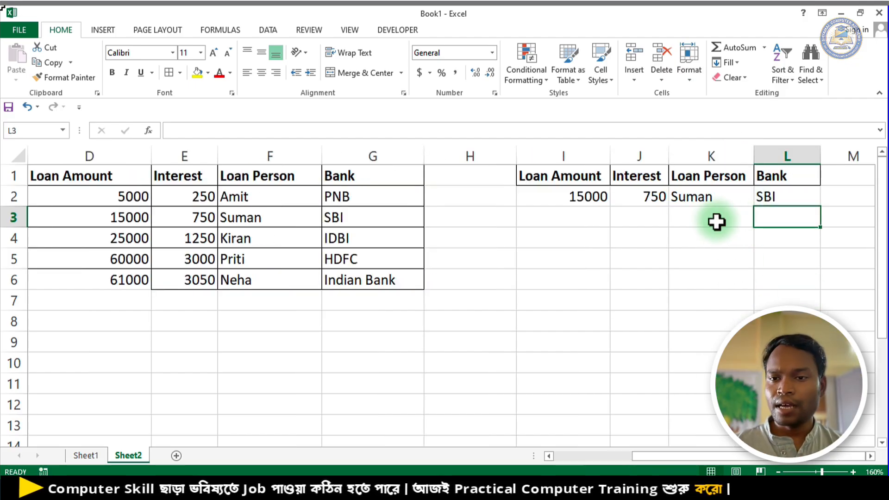
- Examine the VLOOKUP formulas for interest, loan person and bank in J2, K2 and L2
left_click(789, 194)
left_click(679, 192)
left_click(625, 200)
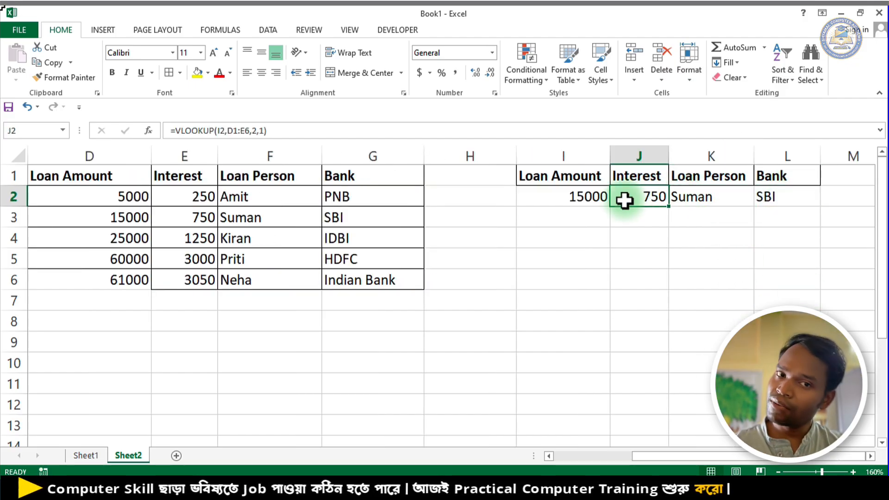
left_click(577, 199)
left_click(649, 198)
double_click(659, 203)
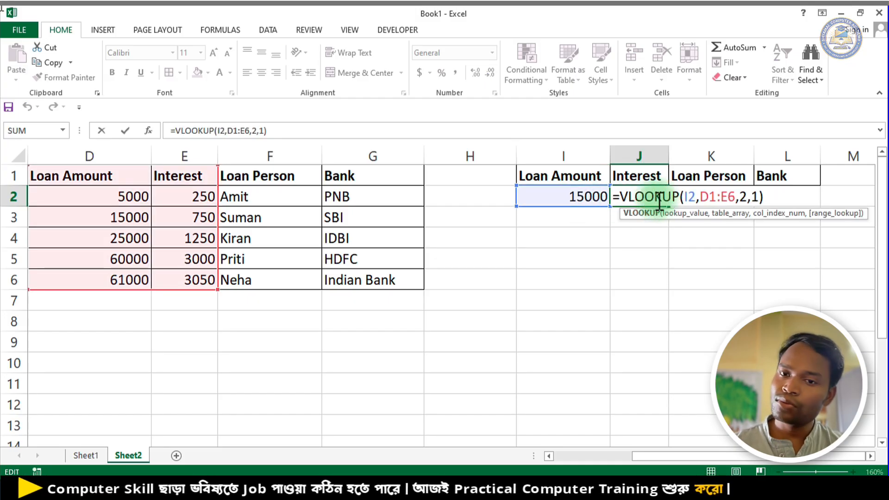
key("Return")
left_click(702, 190)
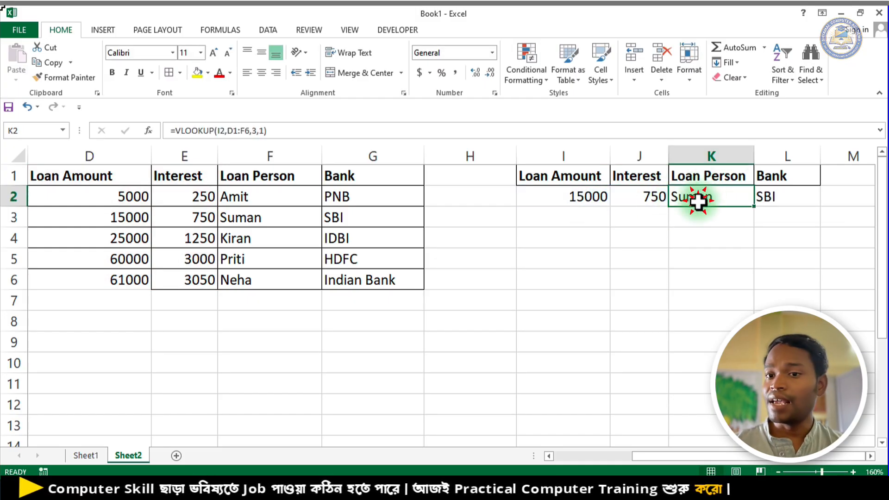
left_click(737, 236)
left_click_drag(790, 193, 731, 193)
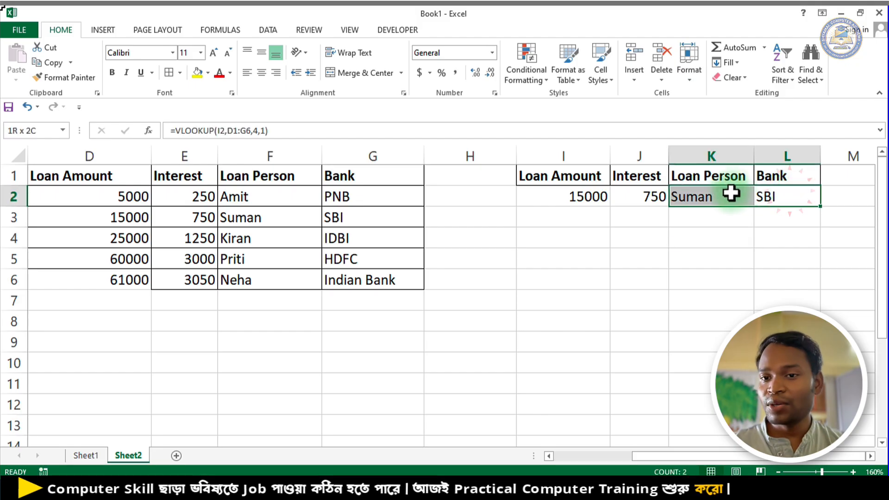
- Clear the VLOOKUP formulas from the bank and loan person cells L2 and K2
key("BackSpace")
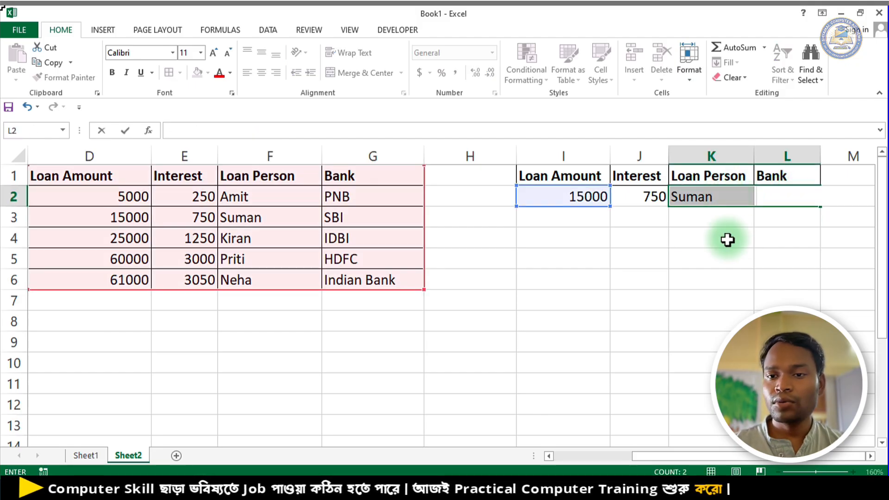
left_click(729, 238)
left_click(735, 194)
key("BackSpace")
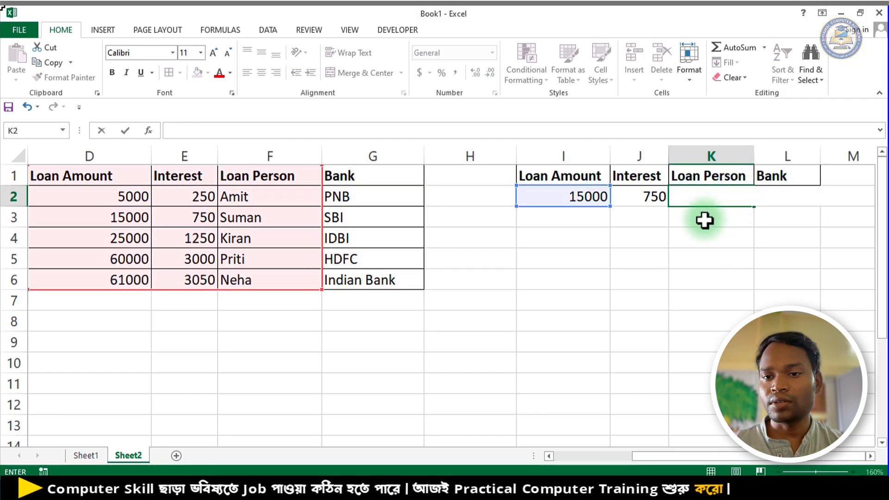
left_click(692, 236)
- Review the interest formula in J2 and fill it across to K2 and L2 with its relative references
left_click(648, 200)
double_click(655, 200)
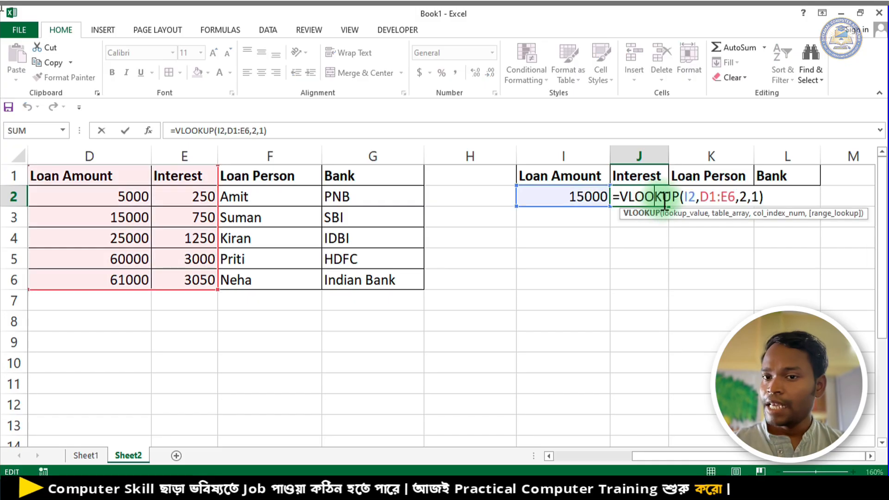
key("Escape")
double_click(632, 199)
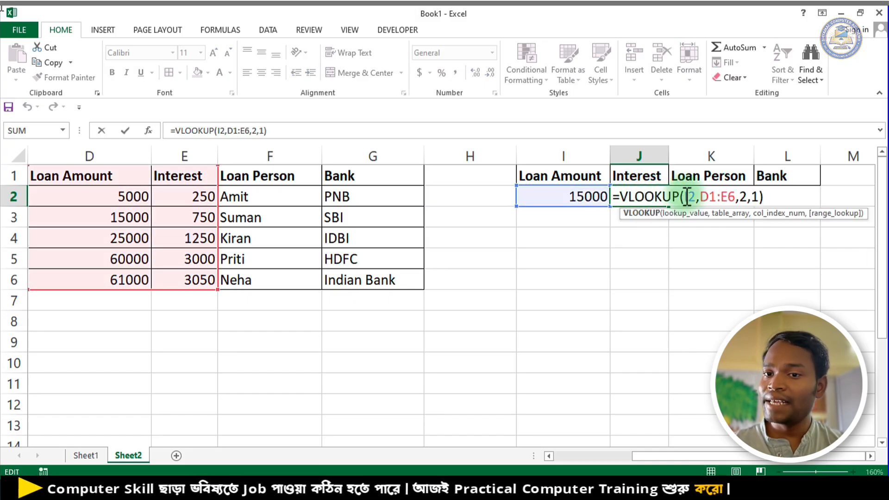
key("Escape")
left_click_drag(669, 206, 810, 209)
left_click(756, 257)
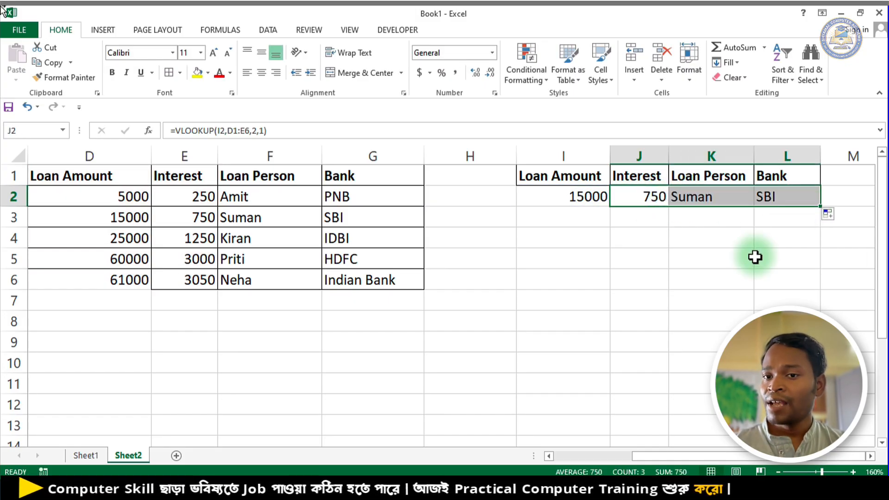
- Examine the cell references in the copied VLOOKUP formulas in K2 and L2
left_click(697, 184)
double_click(714, 196)
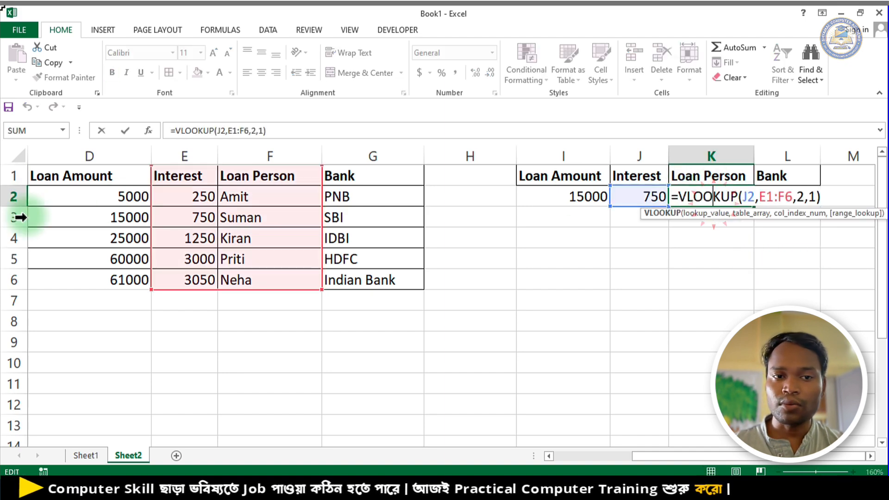
key("Escape")
left_click(787, 198)
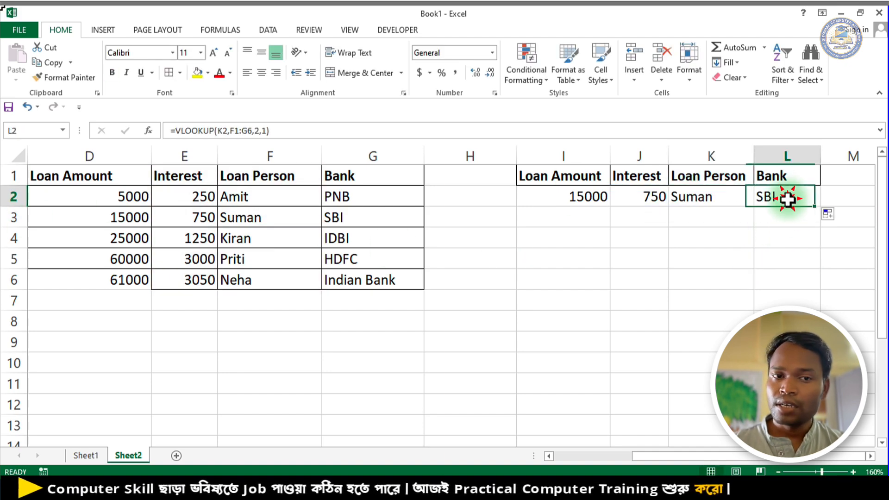
double_click(787, 198)
key("Escape")
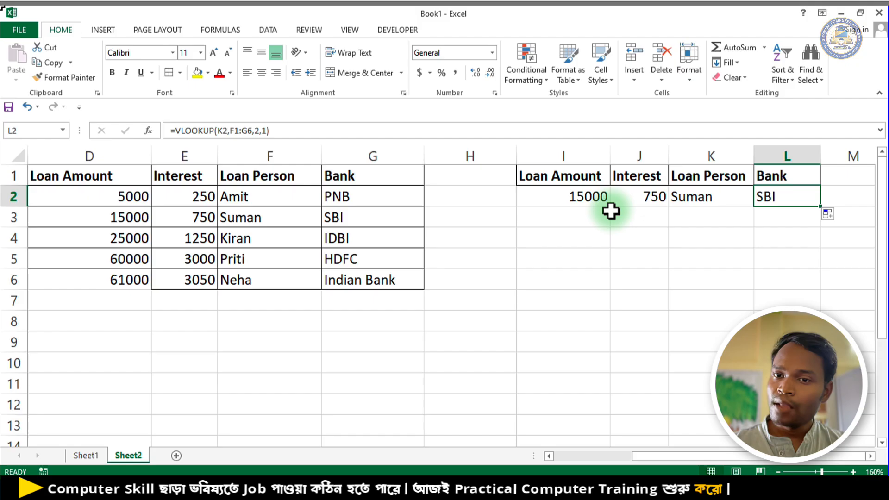
- Make the references in J2's VLOOKUP absolute, as $I$2 for the lookup value and $D$1:$E$6 for the table
double_click(639, 198)
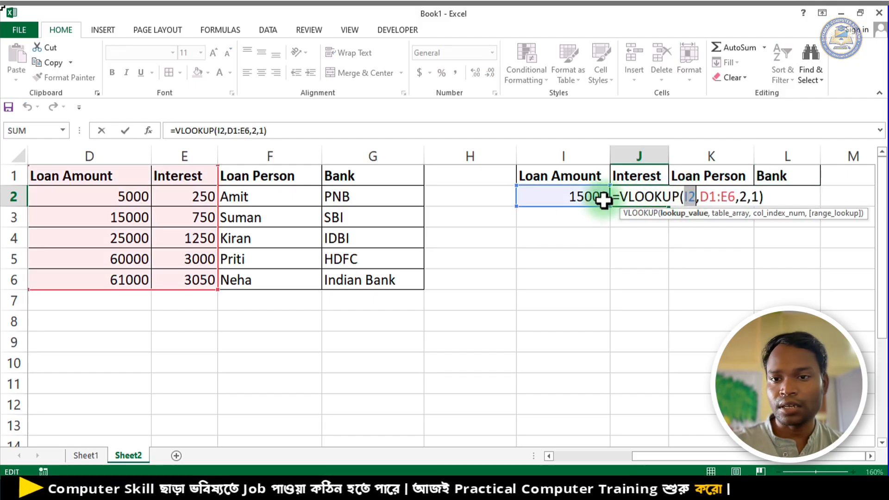
key("F4")
left_click(730, 196)
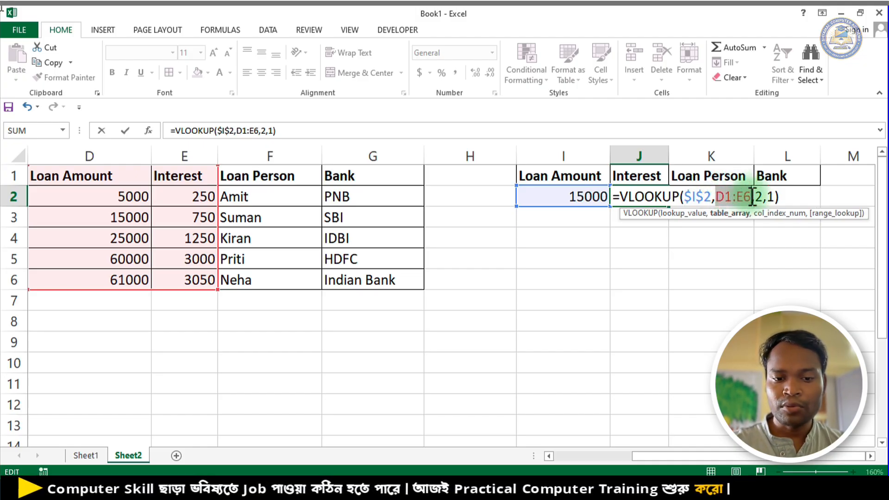
key("F4")
left_click(803, 196)
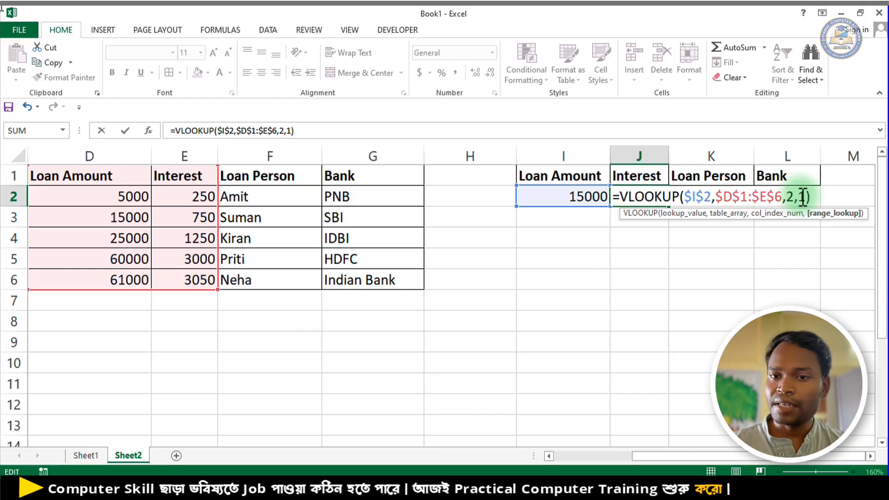
key("Return")
- Fill the J2 formula across to K2 and L2 and set the column index in K2 to 3
left_click(654, 183)
left_click(664, 197)
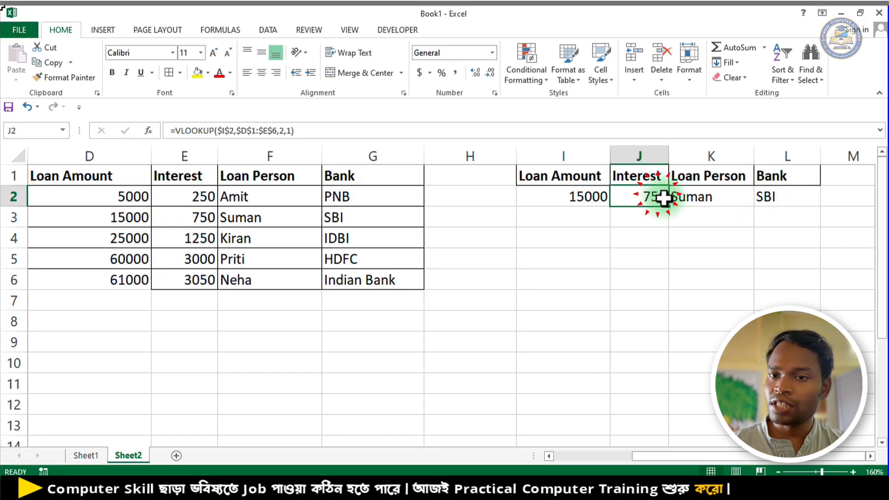
left_click_drag(712, 210, 783, 207)
double_click(737, 203)
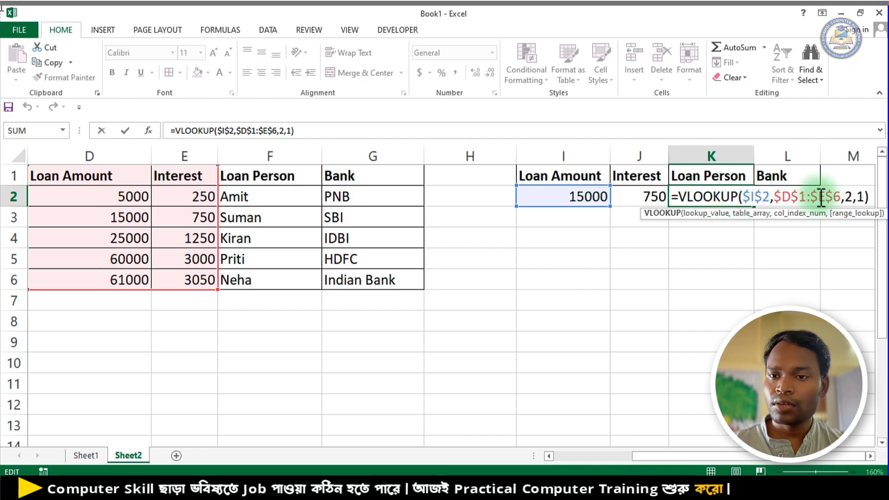
left_click(854, 195)
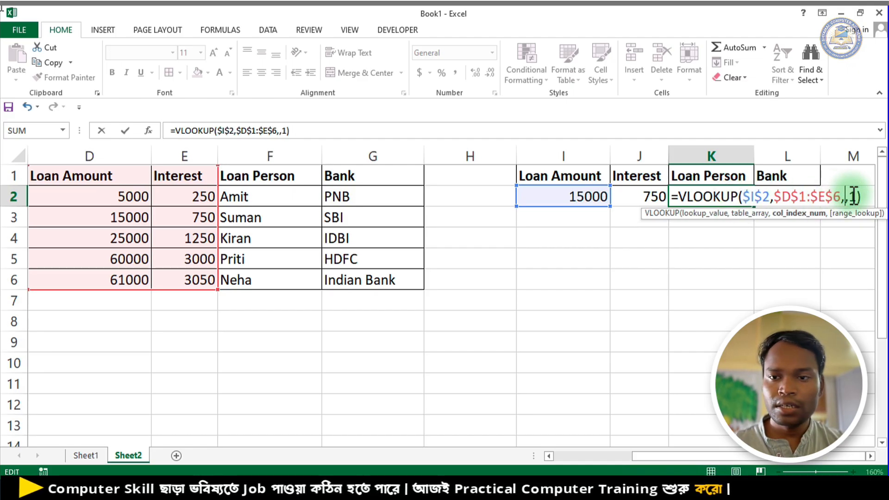
type("3")
key("Return")
- Try an exact match in K2 by setting the VLOOKUP's range lookup argument to 0
left_click(732, 196)
double_click(736, 197)
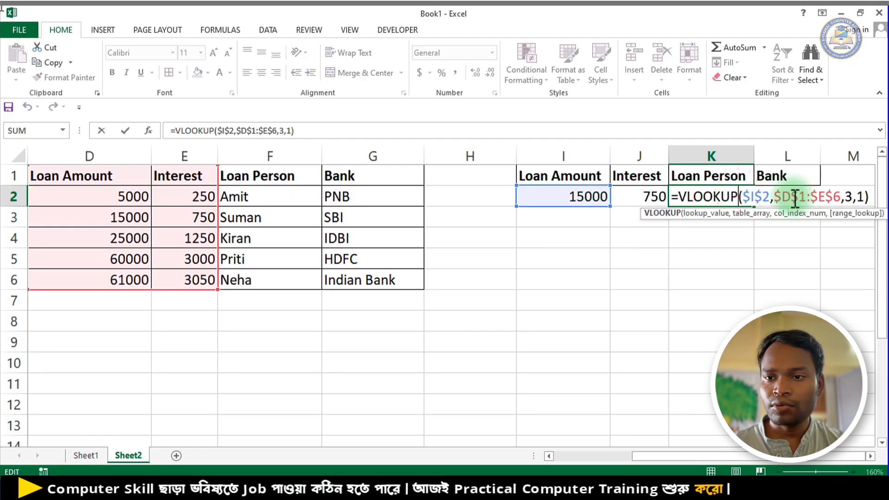
left_click(848, 198)
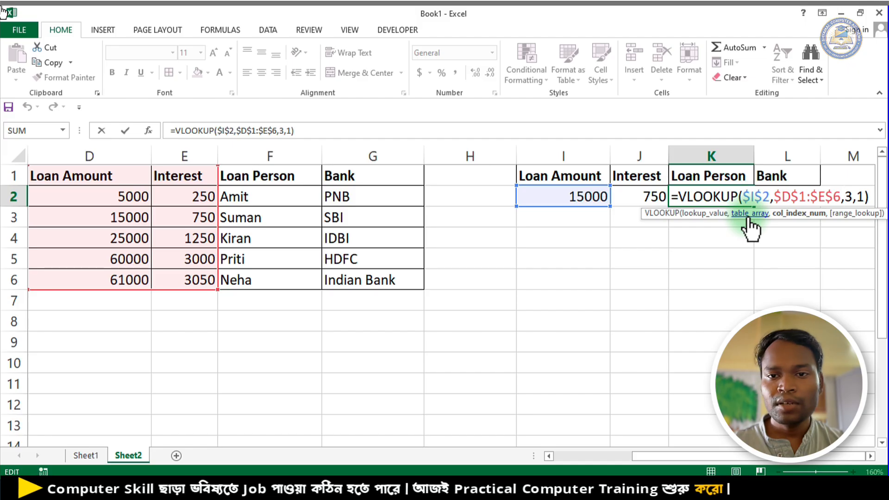
left_click(862, 194)
key("BackSpace")
type("0")
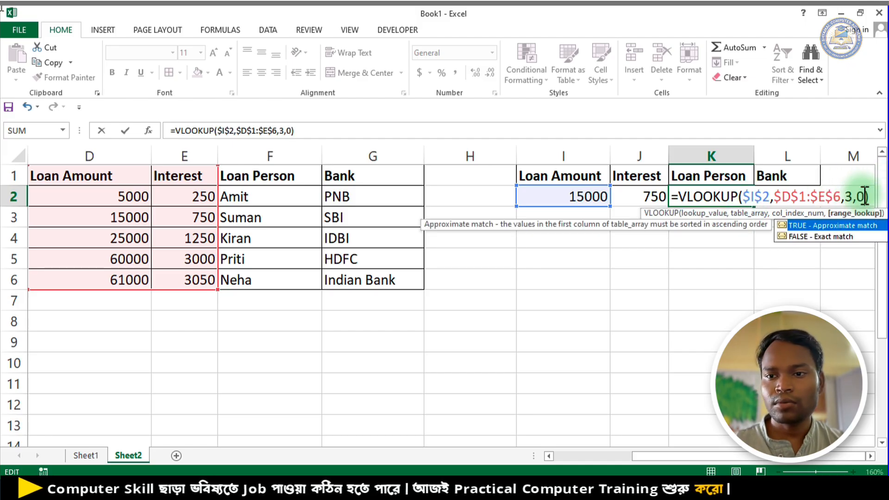
key("Return")
left_click(733, 196)
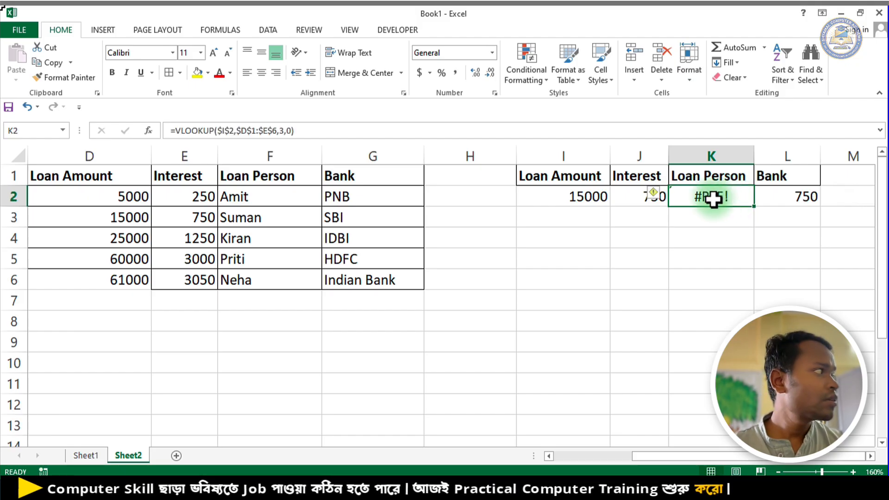
- Replace the table array in J2's VLOOKUP with the full loan table D1:G6
double_click(636, 196)
left_click(724, 197)
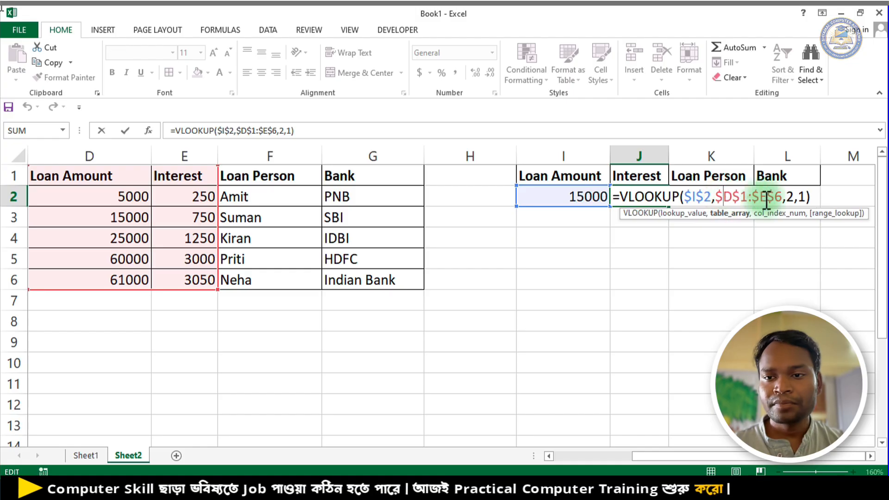
left_click(793, 197)
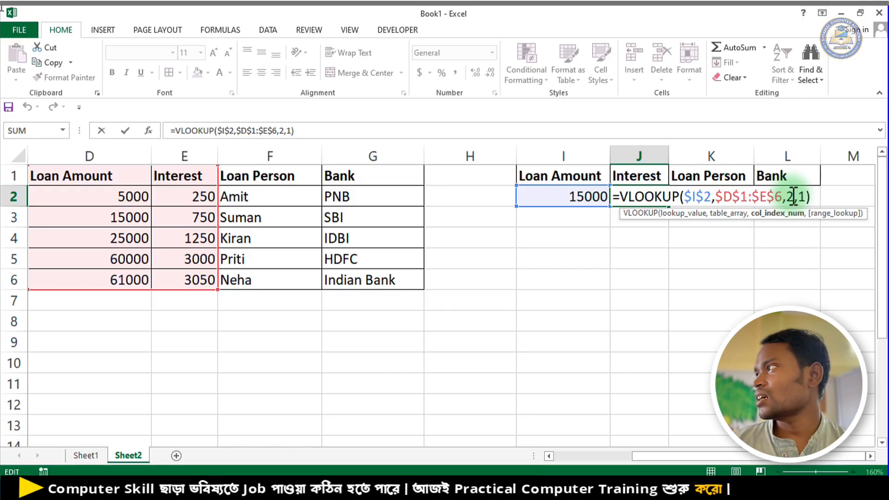
key("Return")
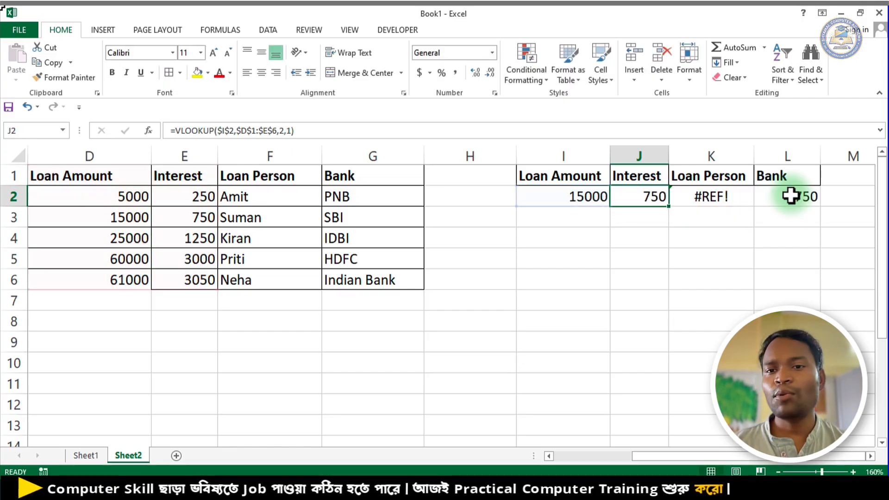
double_click(644, 197)
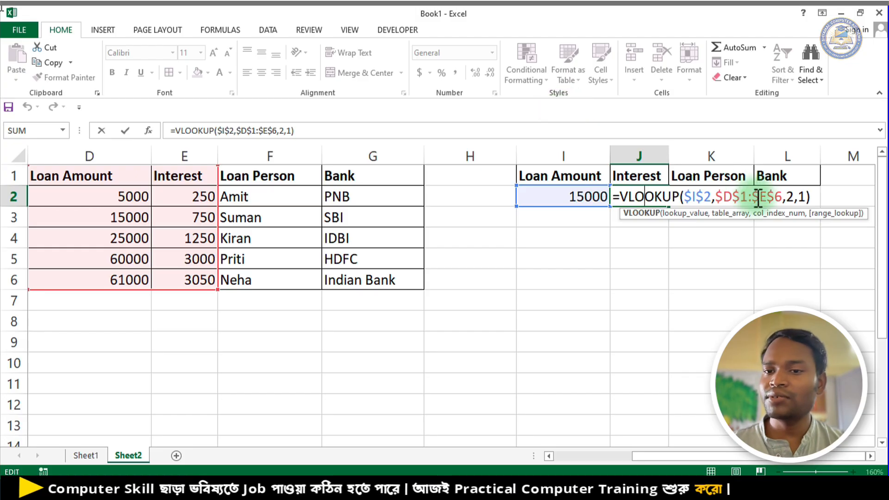
left_click(716, 195)
left_click_drag(716, 195, 784, 204)
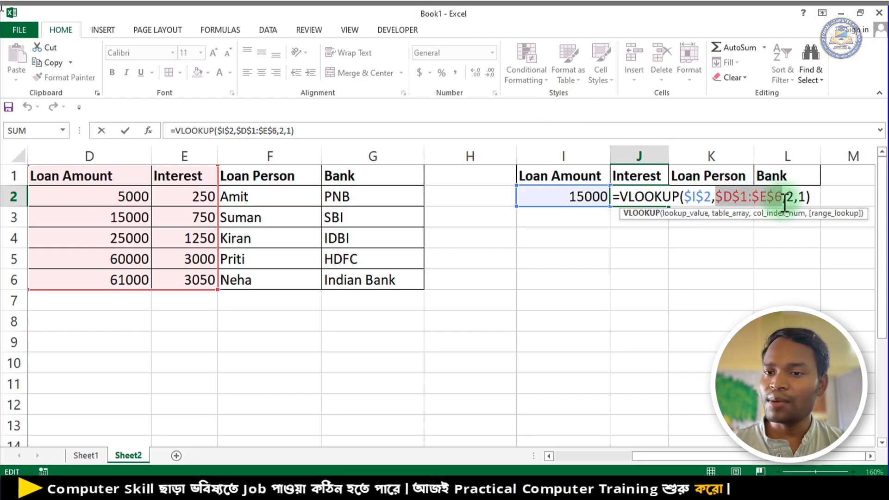
key("BackSpace")
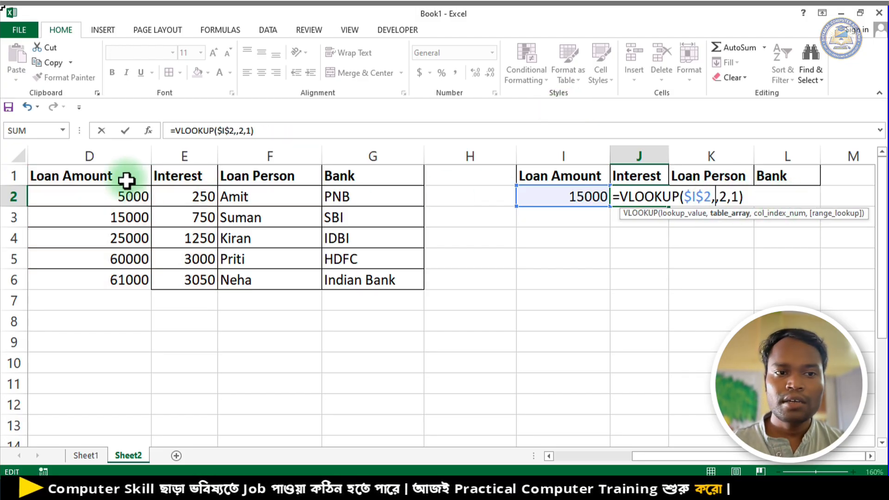
left_click_drag(124, 178, 373, 284)
key("Return")
- Make J2's table array absolute as $D$1:$G$6 and fill the formula across to K2 and L2
double_click(633, 197)
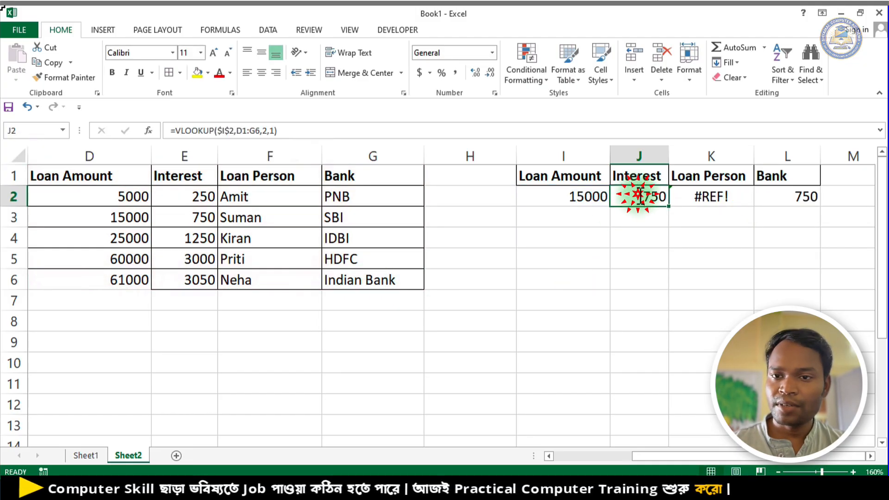
left_click(731, 200)
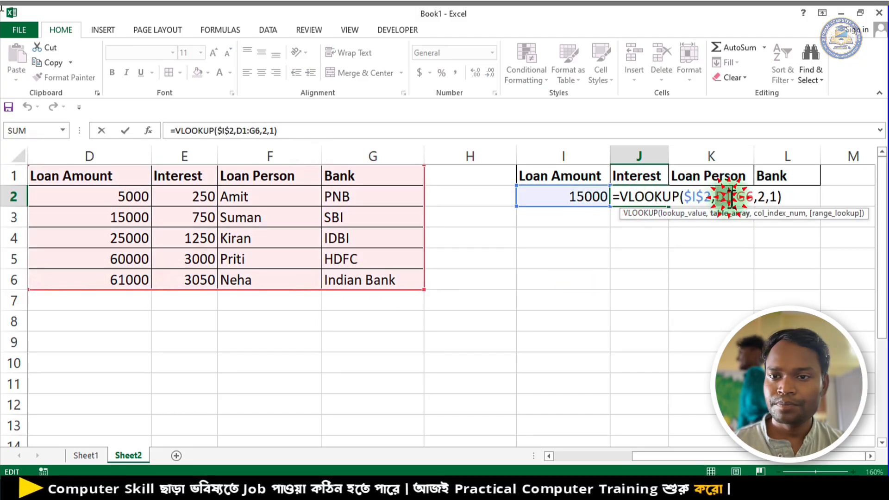
mouse_move(726, 197)
left_mouse_down()
mouse_move(760, 196)
mouse_move(719, 197)
left_mouse_up()
left_click(759, 196)
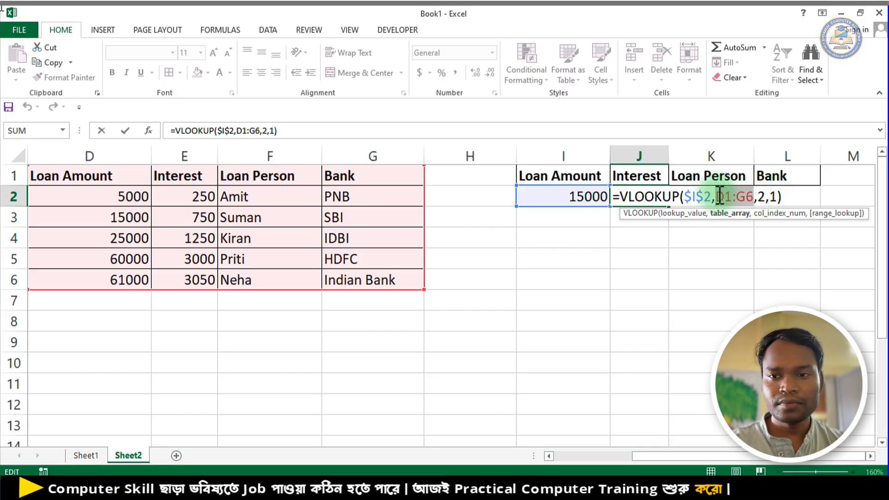
key("F4")
key("Return")
left_click(646, 196)
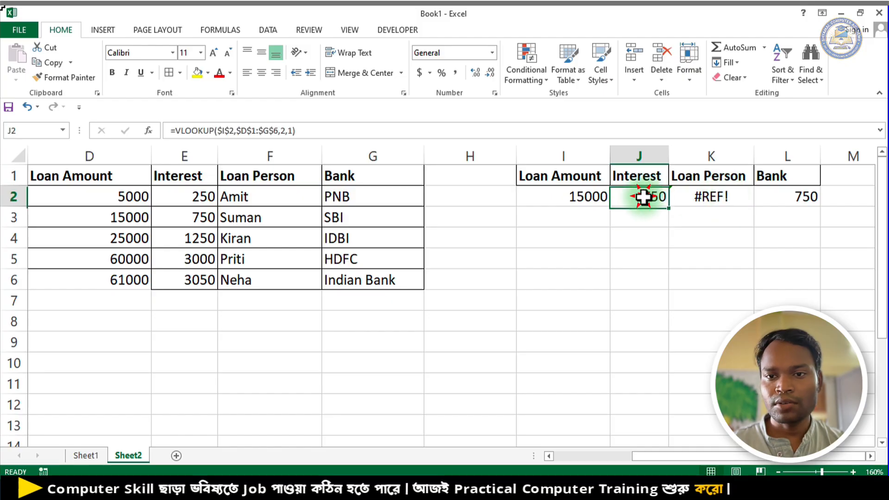
left_click_drag(668, 206, 810, 208)
- Set the column index in K2's VLOOKUP to 3 to return the loan person
double_click(744, 204)
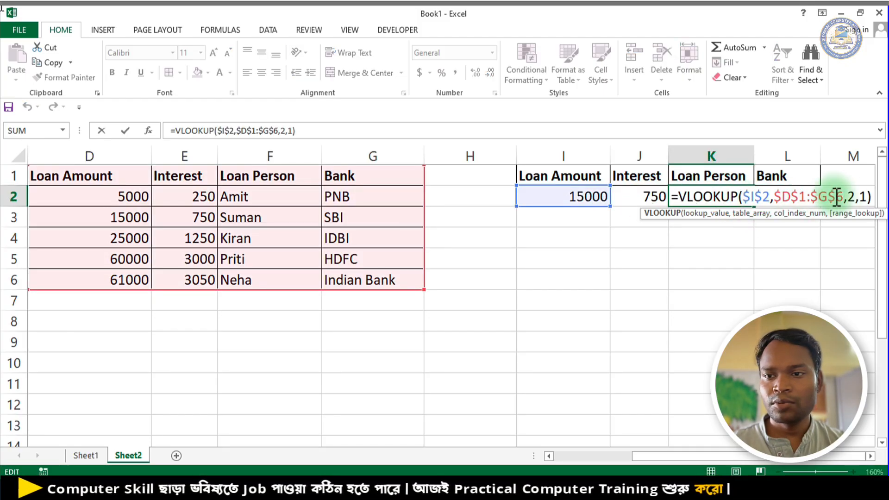
left_click(852, 197)
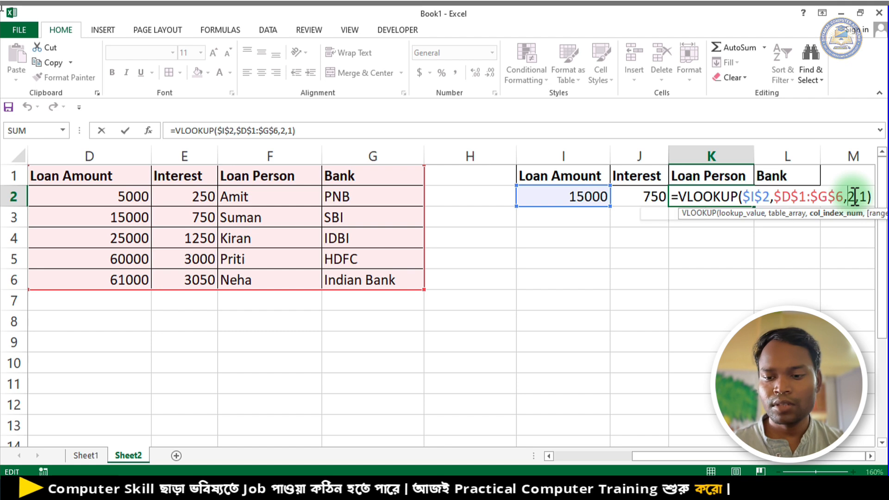
key("BackSpace")
type("3")
key("Return")
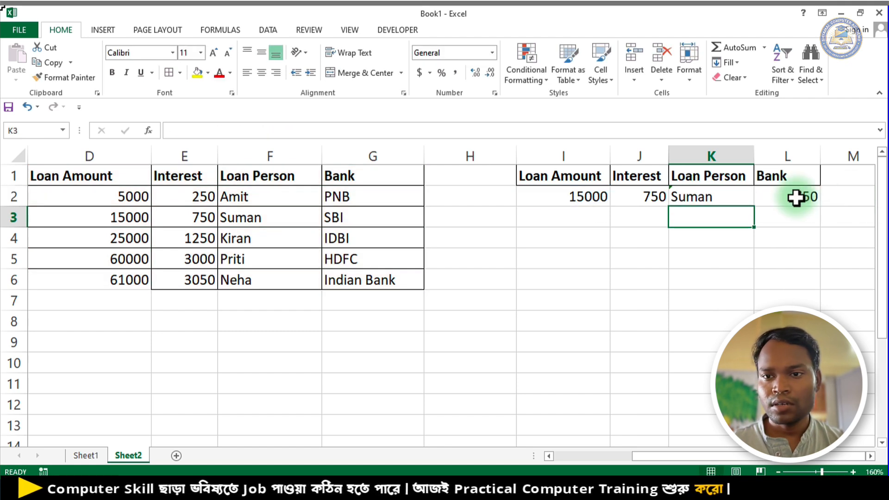
- Set the column index in L2's VLOOKUP to 4 to return the bank
double_click(796, 197)
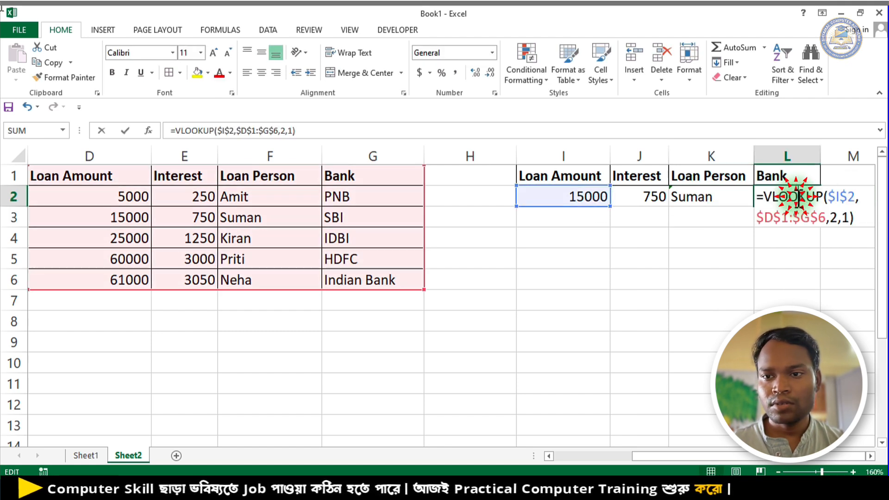
double_click(835, 218)
type("4")
key("Return")
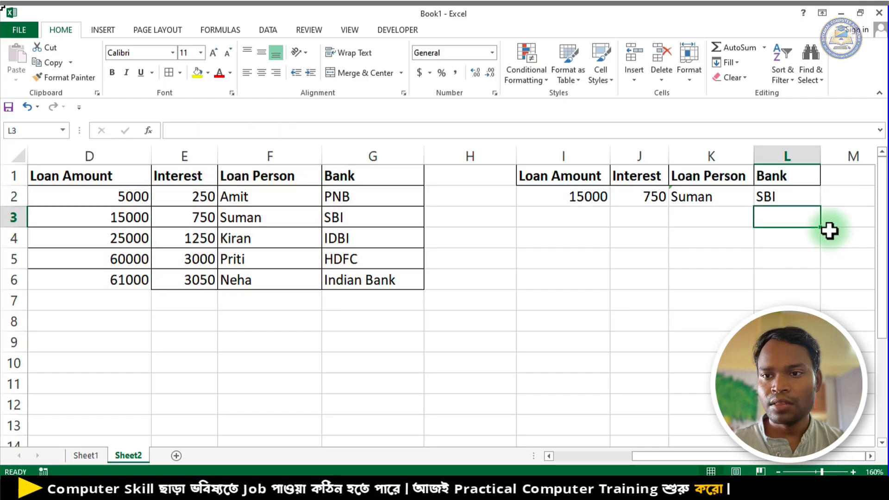
- Enter 5000 as the loan amount in I2 to test the three lookups
left_click(672, 237)
left_click(578, 197)
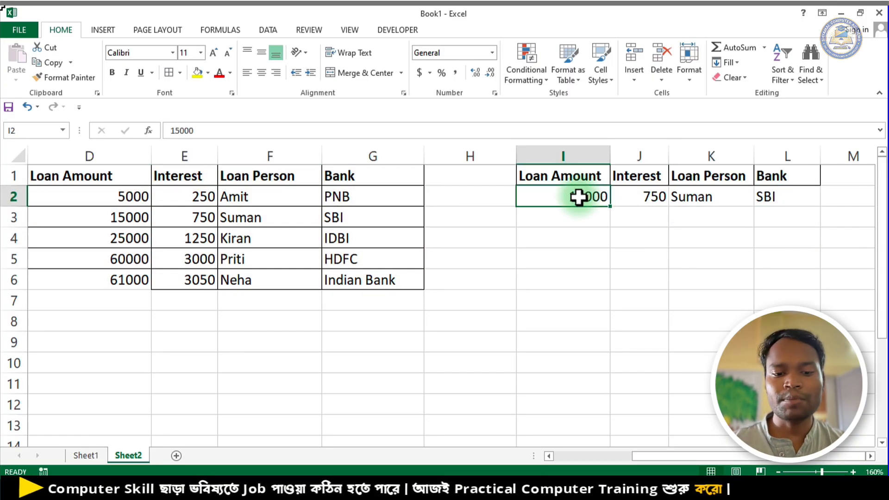
type("5000")
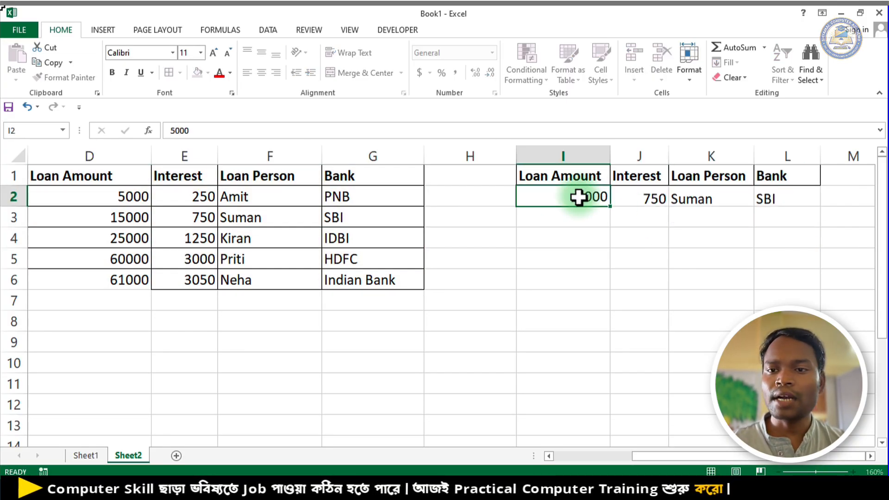
key("Return")
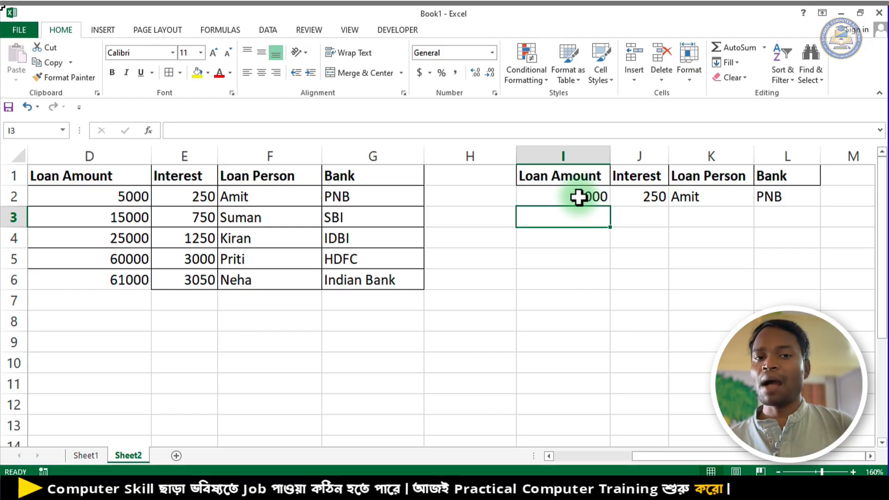
left_click(363, 213)
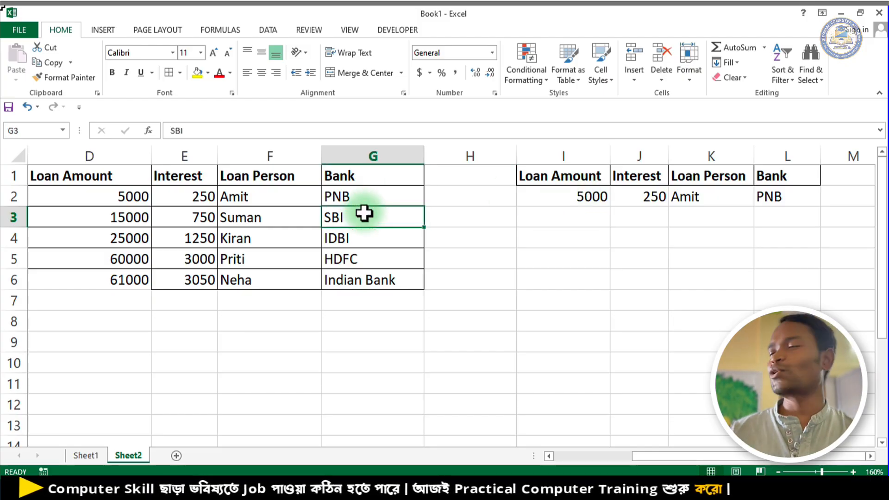